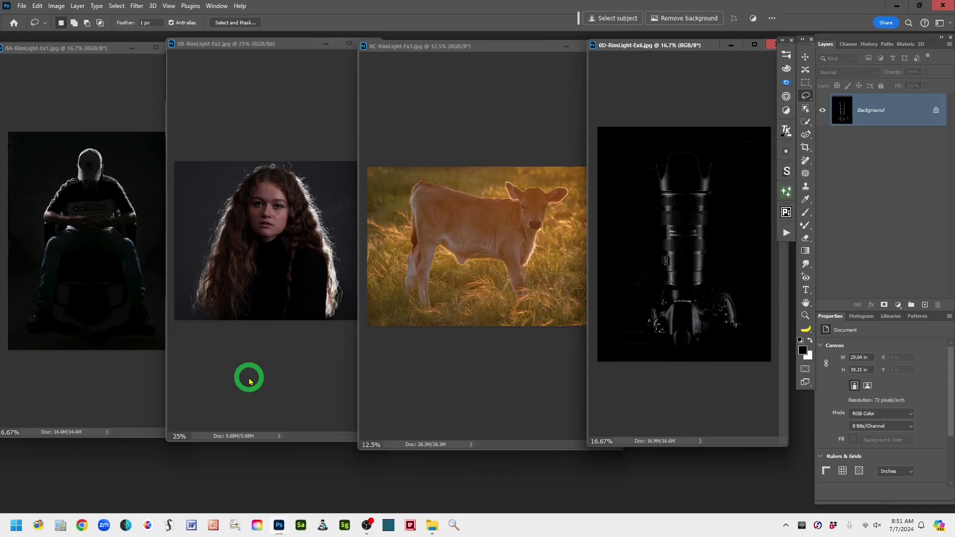
Close the four rim-light example photos, then move and enlarge the lighting diagram's window.
{"action": "left_click", "coordinate": [99, 81]}
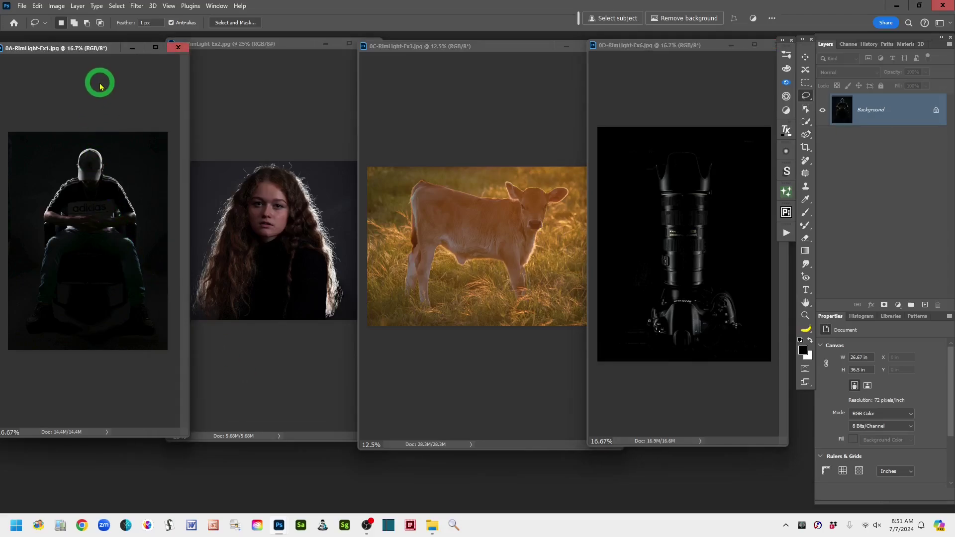
{"action": "left_click", "coordinate": [178, 47]}
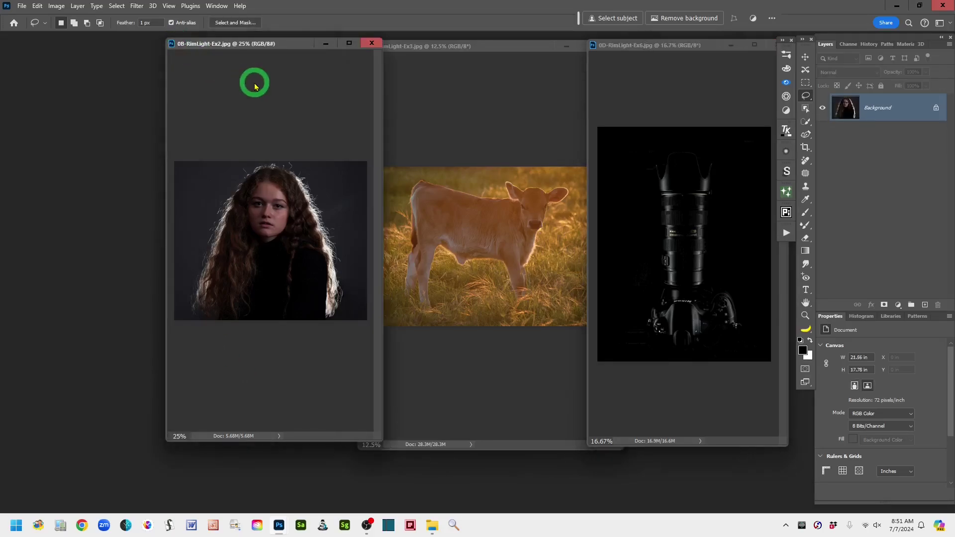
{"action": "left_click", "coordinate": [370, 42]}
{"action": "left_click", "coordinate": [471, 102]}
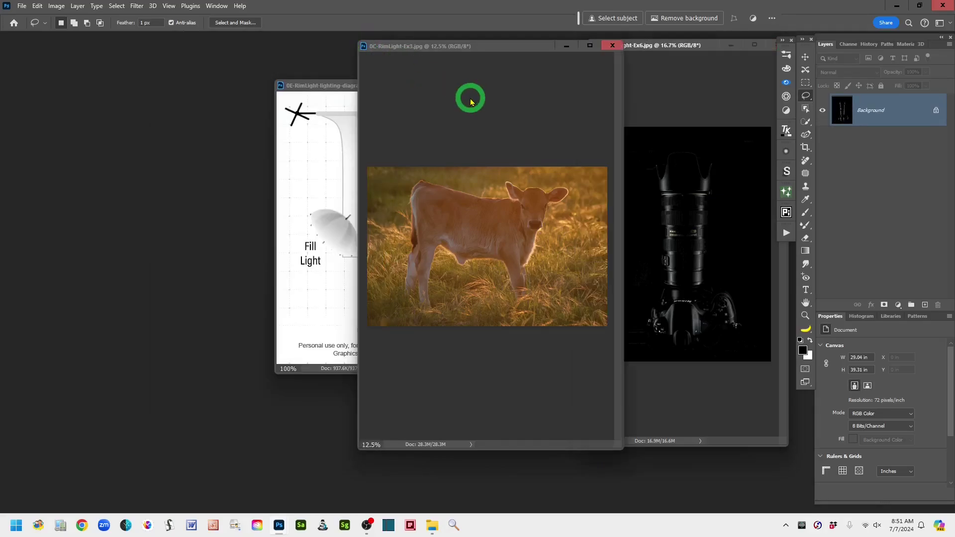
{"action": "left_click", "coordinate": [612, 45]}
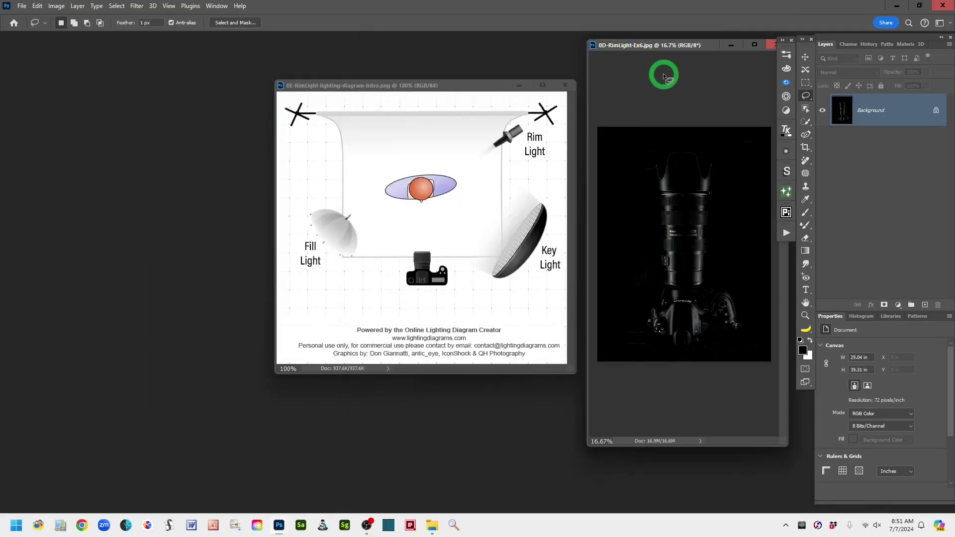
{"action": "left_click_drag", "start_coordinate": [710, 47], "coordinate": [622, 51]}
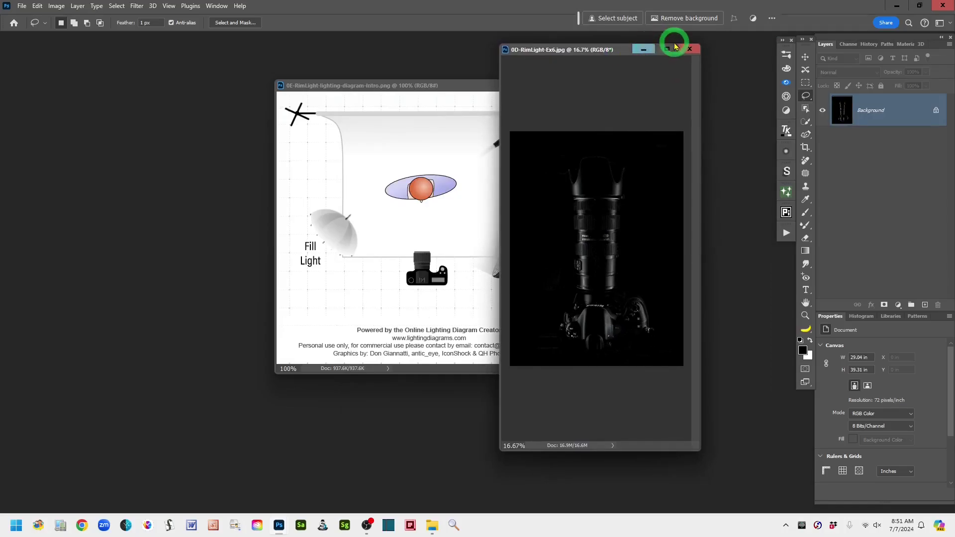
{"action": "left_click", "coordinate": [689, 48]}
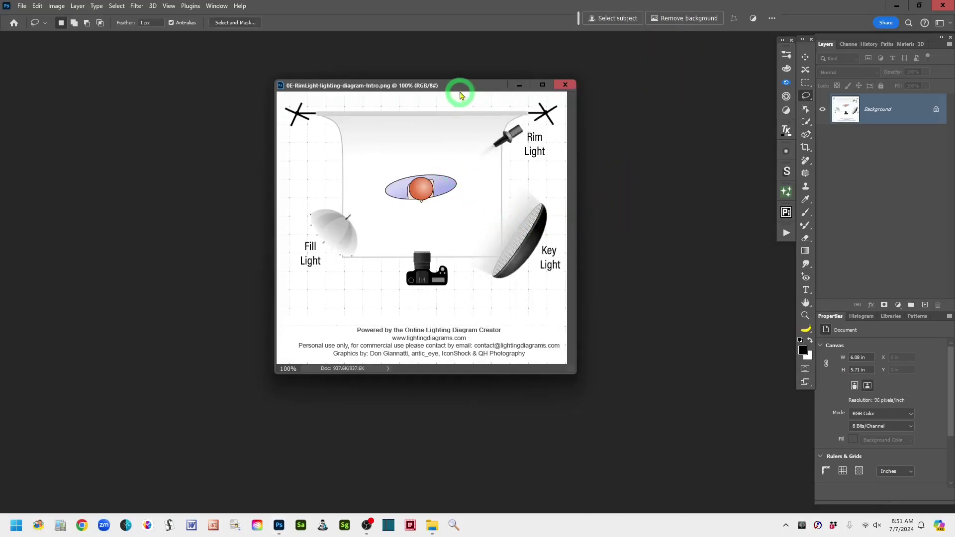
{"action": "left_click_drag", "start_coordinate": [459, 94], "coordinate": [419, 72]}
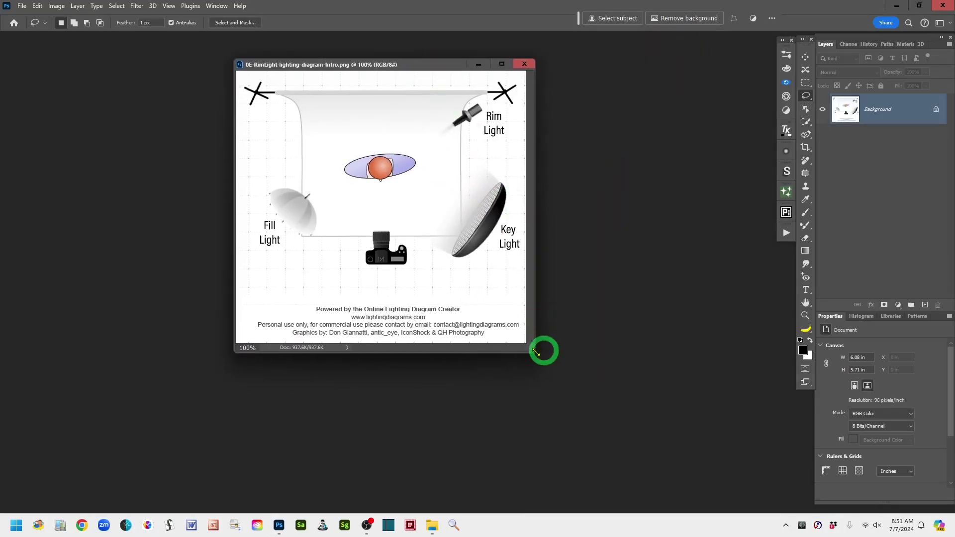
{"action": "left_click_drag", "start_coordinate": [535, 351], "coordinate": [621, 440]}
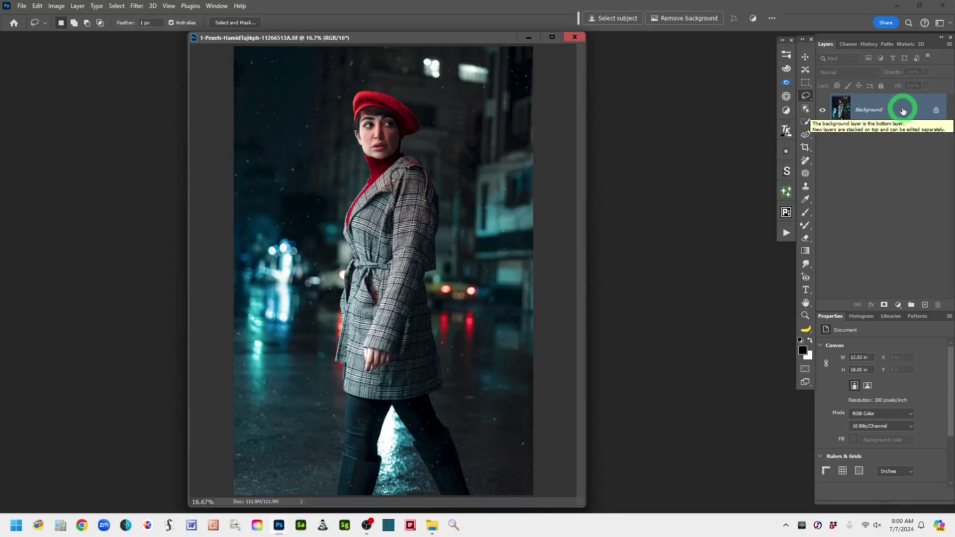
Duplicate the Background layer of the photo of the woman in the red beret.
{"action": "left_click_drag", "start_coordinate": [905, 108], "coordinate": [924, 305]}
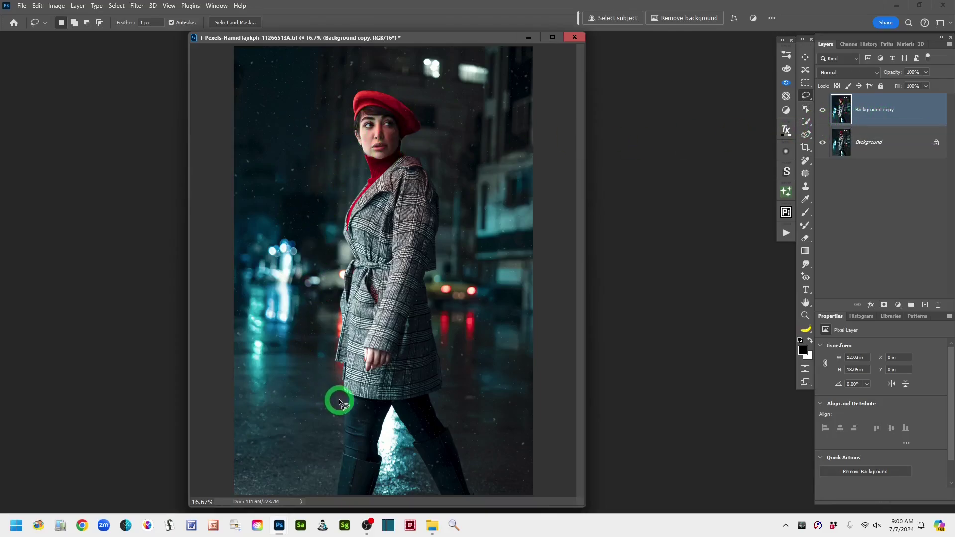
{"action": "left_click_drag", "start_coordinate": [340, 402], "coordinate": [390, 388]}
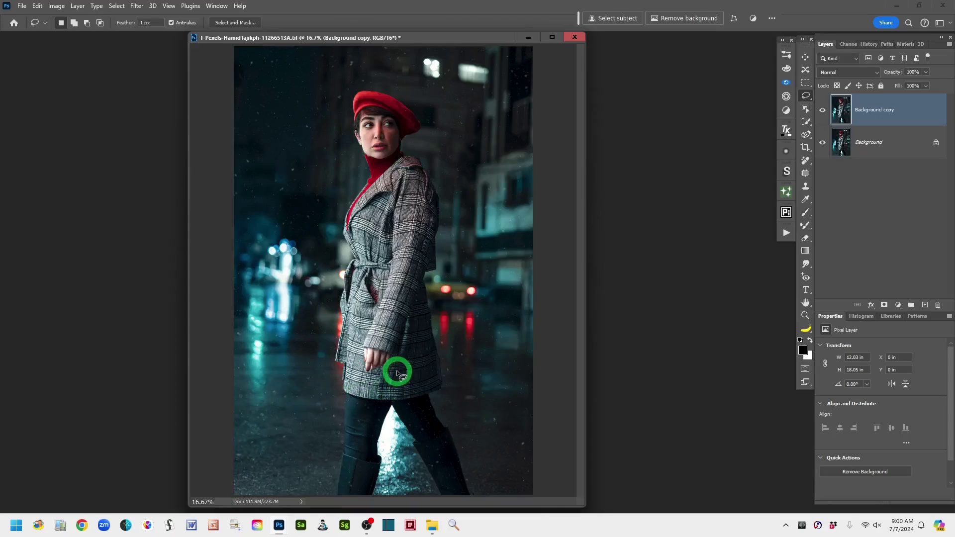
{"action": "mouse_move", "coordinate": [397, 371]}
{"action": "left_mouse_down"}
{"action": "mouse_move", "coordinate": [402, 220]}
{"action": "mouse_move", "coordinate": [360, 90]}
{"action": "mouse_move", "coordinate": [348, 405]}
{"action": "mouse_move", "coordinate": [428, 318]}
{"action": "mouse_move", "coordinate": [383, 277]}
{"action": "mouse_move", "coordinate": [406, 271]}
{"action": "mouse_move", "coordinate": [396, 294]}
{"action": "mouse_move", "coordinate": [471, 249]}
{"action": "mouse_move", "coordinate": [476, 223]}
{"action": "left_mouse_up"}
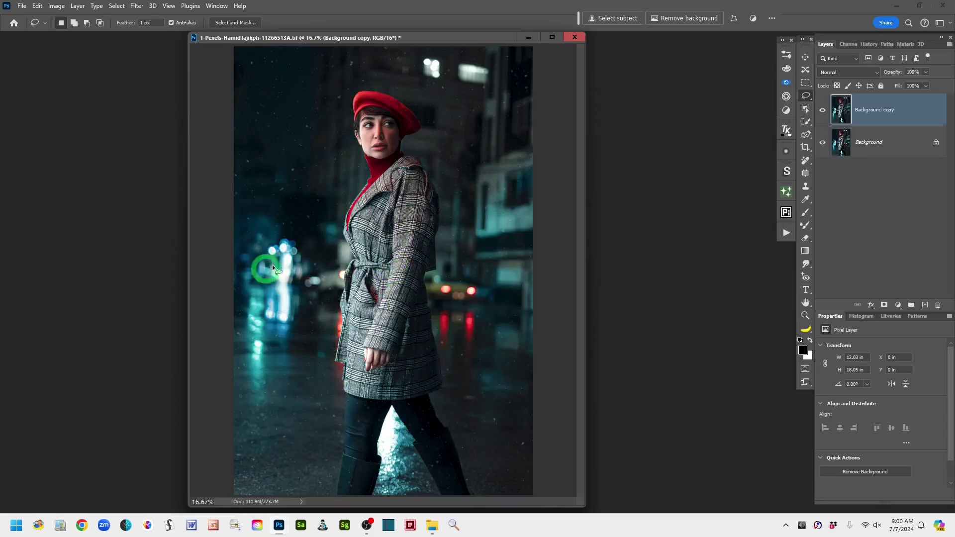
{"action": "mouse_move", "coordinate": [273, 266]}
{"action": "left_mouse_down"}
{"action": "mouse_move", "coordinate": [467, 277]}
{"action": "mouse_move", "coordinate": [428, 94]}
{"action": "mouse_move", "coordinate": [345, 340]}
{"action": "mouse_move", "coordinate": [395, 340]}
{"action": "mouse_move", "coordinate": [372, 333]}
{"action": "mouse_move", "coordinate": [381, 338]}
{"action": "left_mouse_up"}
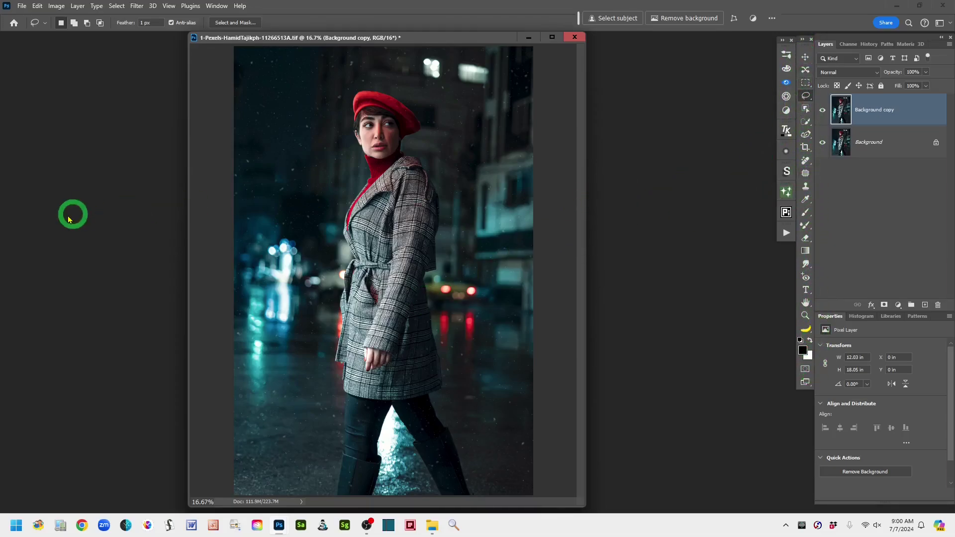
Select the woman with Select Subject, copy her to a new layer and return to the Lasso tool.
{"action": "left_click", "coordinate": [806, 108]}
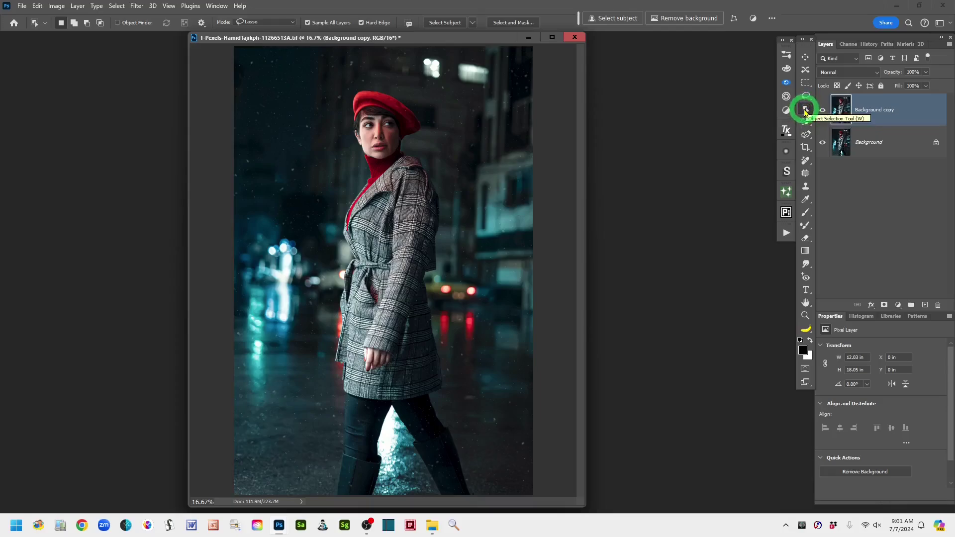
{"action": "left_click", "coordinate": [443, 24]}
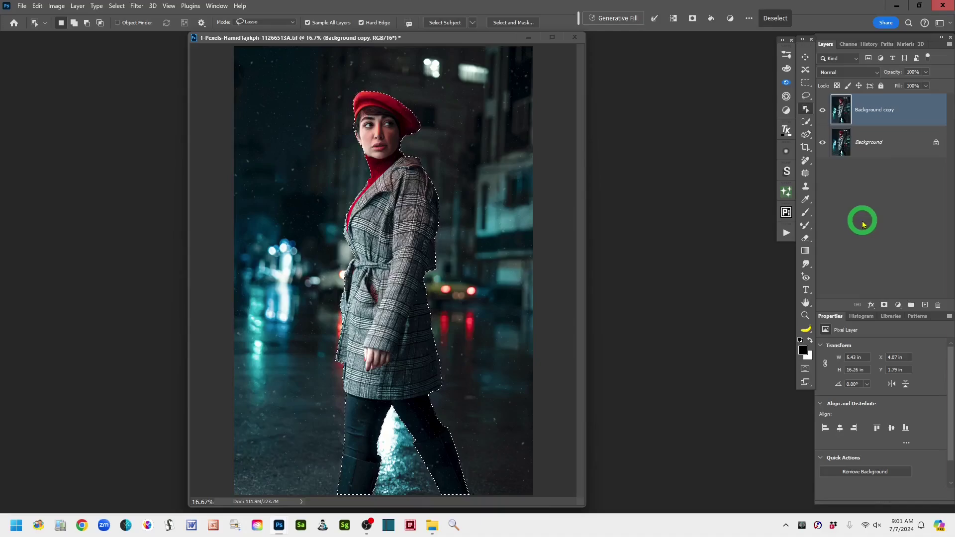
{"action": "key", "text": "ctrl+j"}
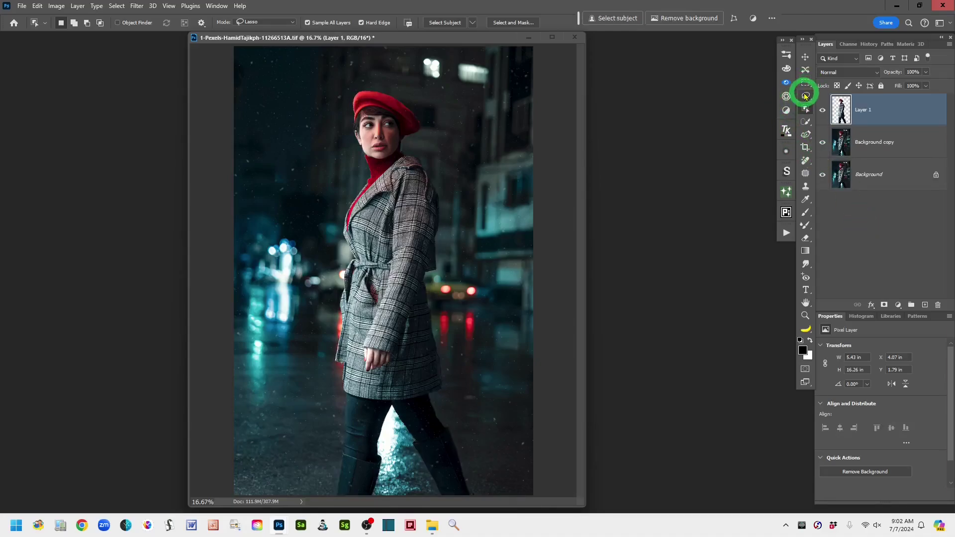
{"action": "left_click", "coordinate": [805, 96]}
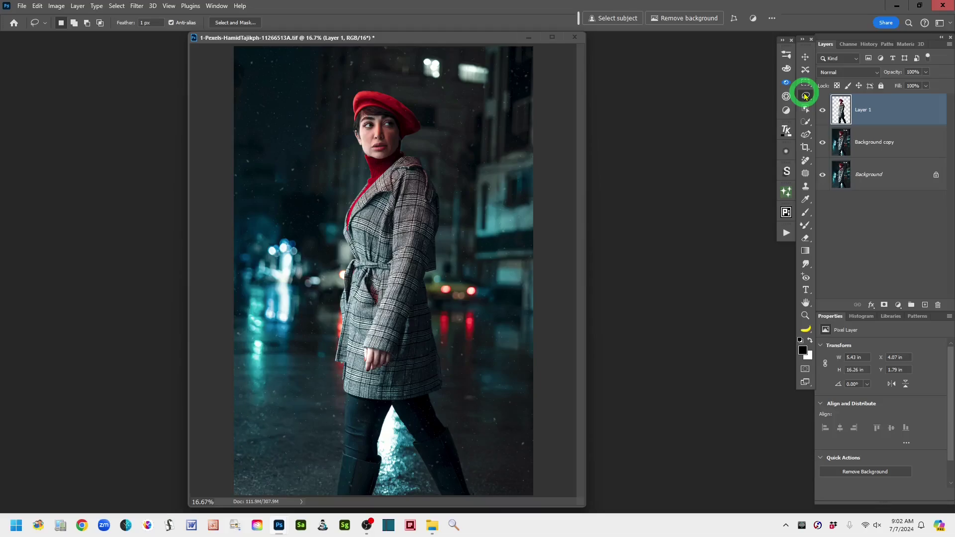
Hide the two layers below the cutout to inspect the woman on transparency, and show them again.
{"action": "left_click", "coordinate": [822, 143]}
{"action": "left_click", "coordinate": [819, 175]}
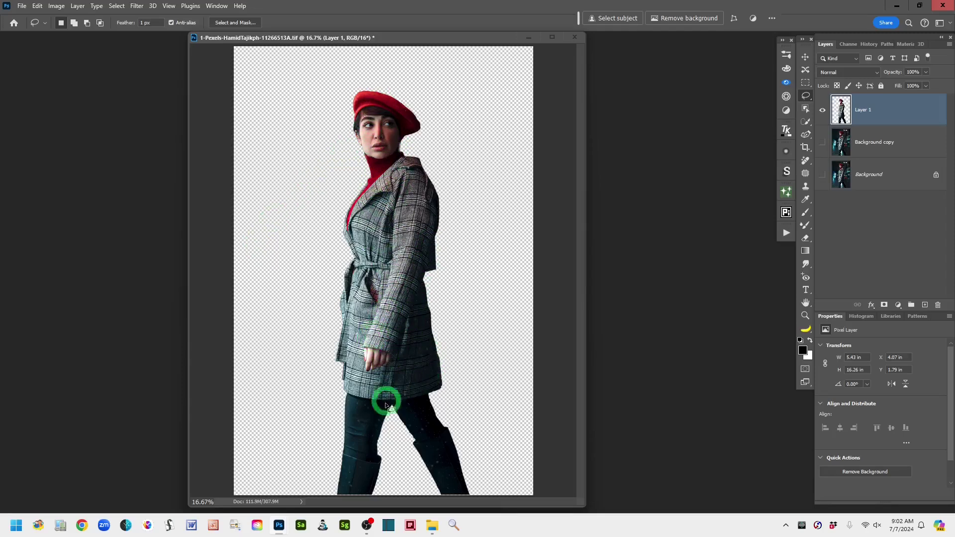
{"action": "left_click", "coordinate": [822, 175]}
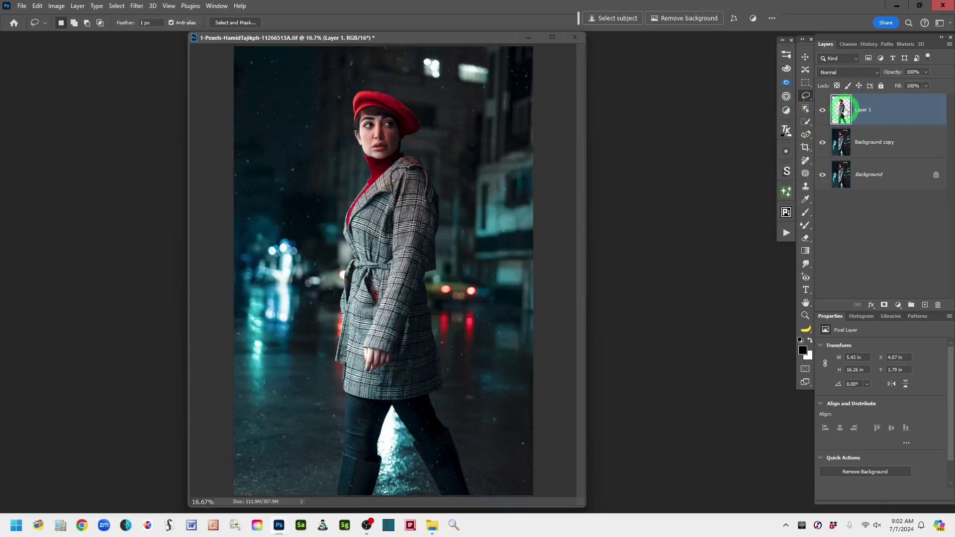
Rename the cutout layer as Model with Beret.
{"action": "double_click", "coordinate": [863, 109]}
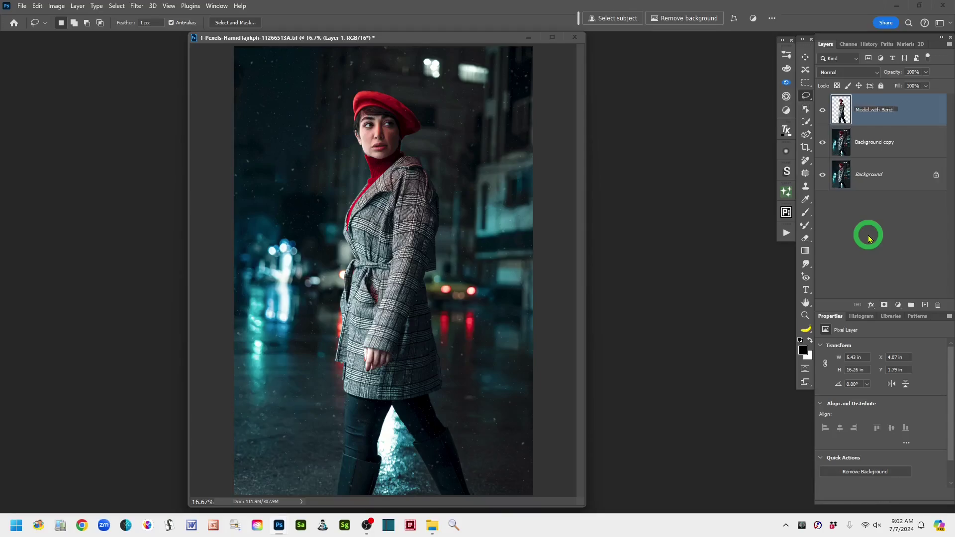
{"action": "left_click", "coordinate": [920, 108]}
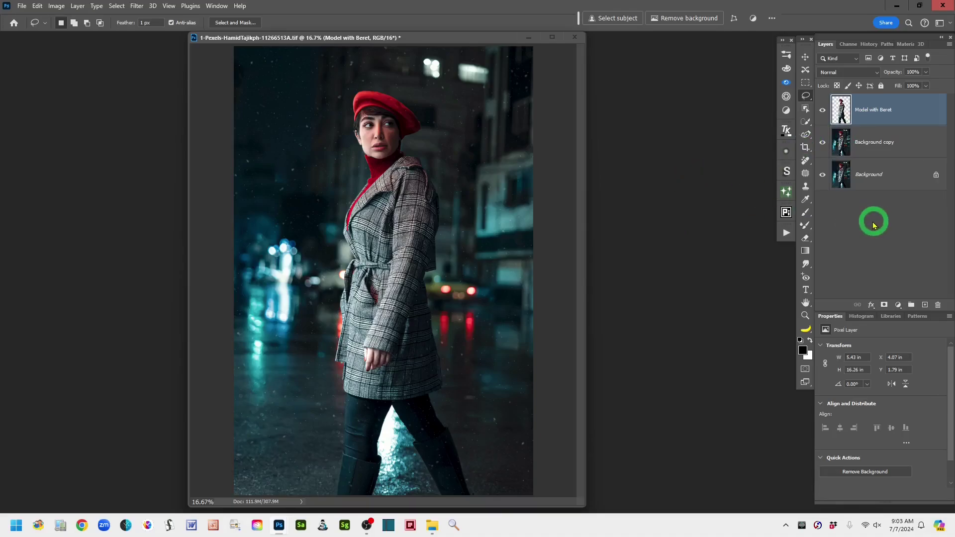
{"action": "left_click", "coordinate": [77, 6]}
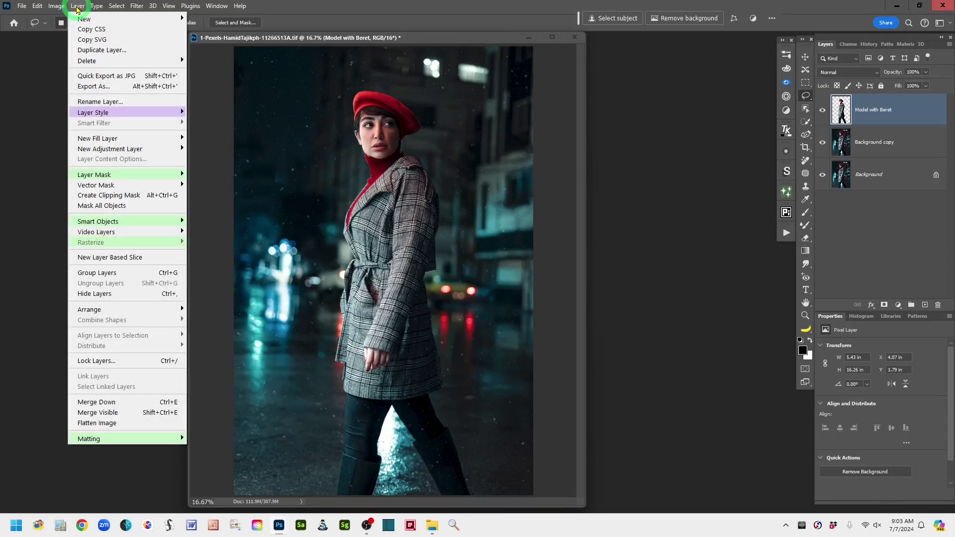
{"action": "mouse_move", "coordinate": [121, 113]}
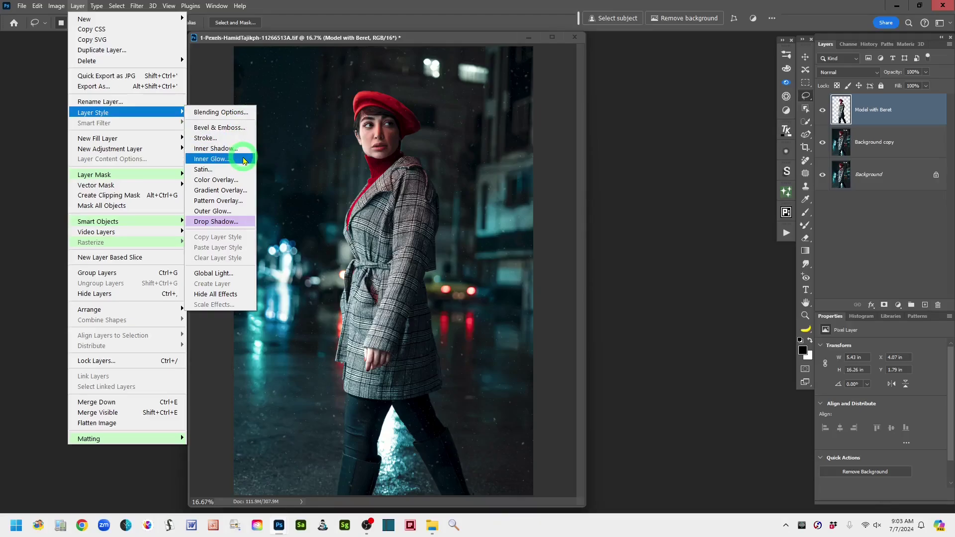
{"action": "left_click", "coordinate": [412, 19]}
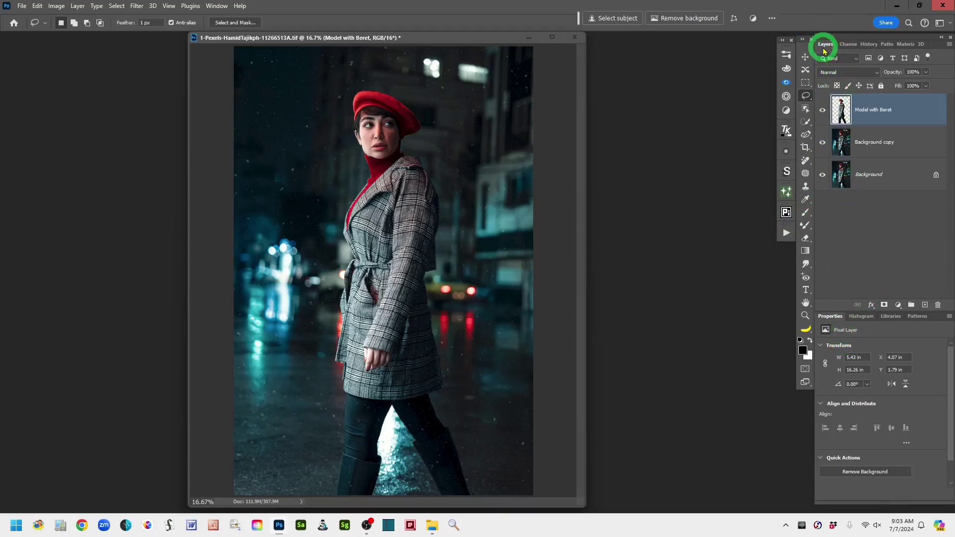
{"action": "left_click", "coordinate": [871, 307]}
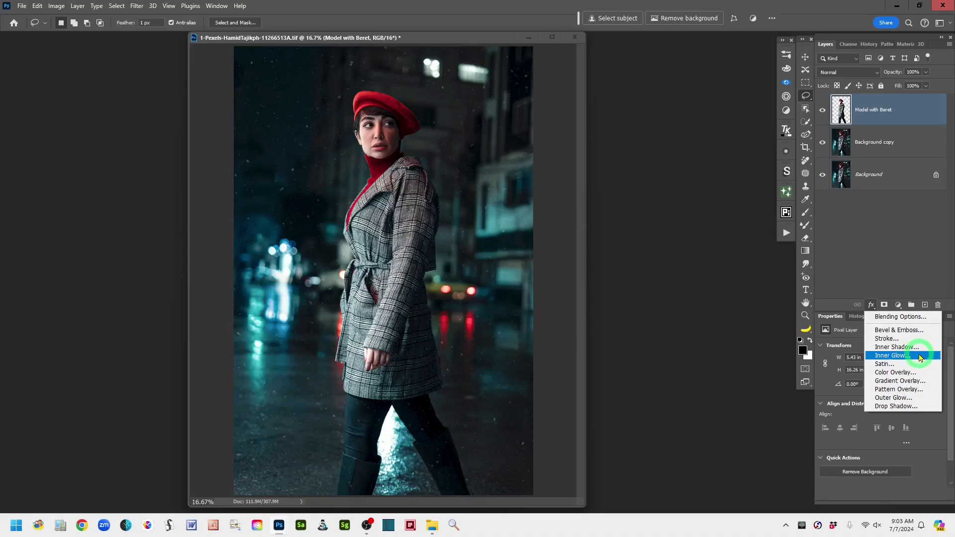
{"action": "left_click", "coordinate": [891, 252]}
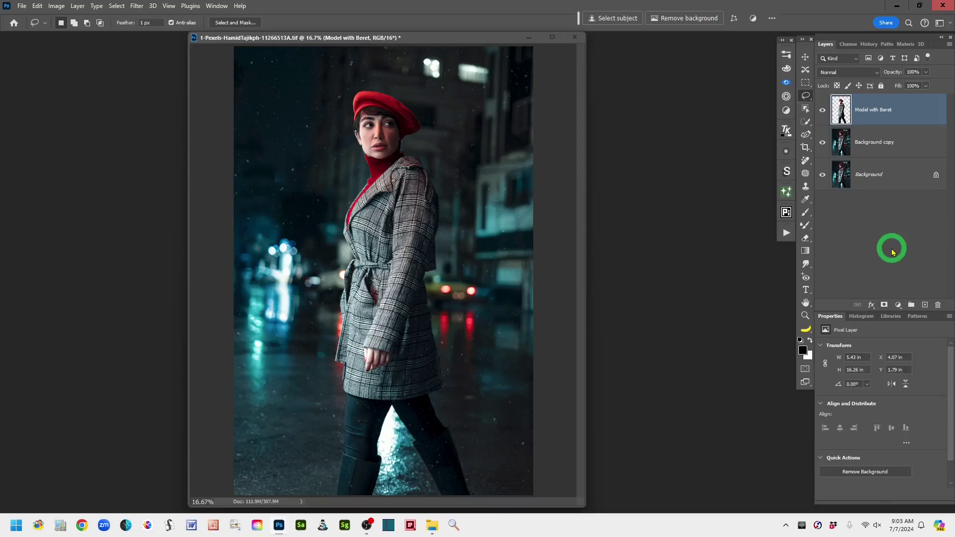
Open the layer style settings of the Model with Beret layer and enable Inner Glow.
{"action": "double_click", "coordinate": [920, 112]}
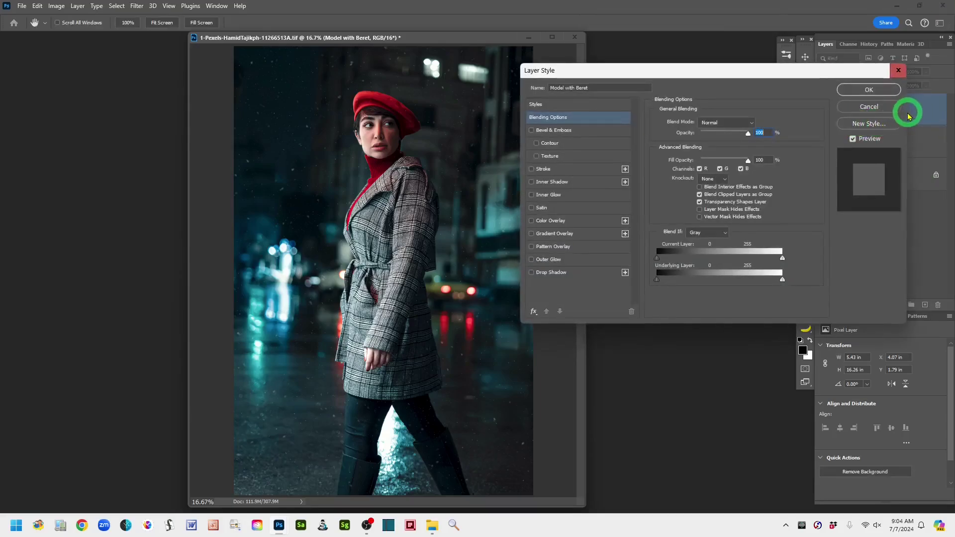
{"action": "left_click_drag", "start_coordinate": [727, 75], "coordinate": [736, 65]}
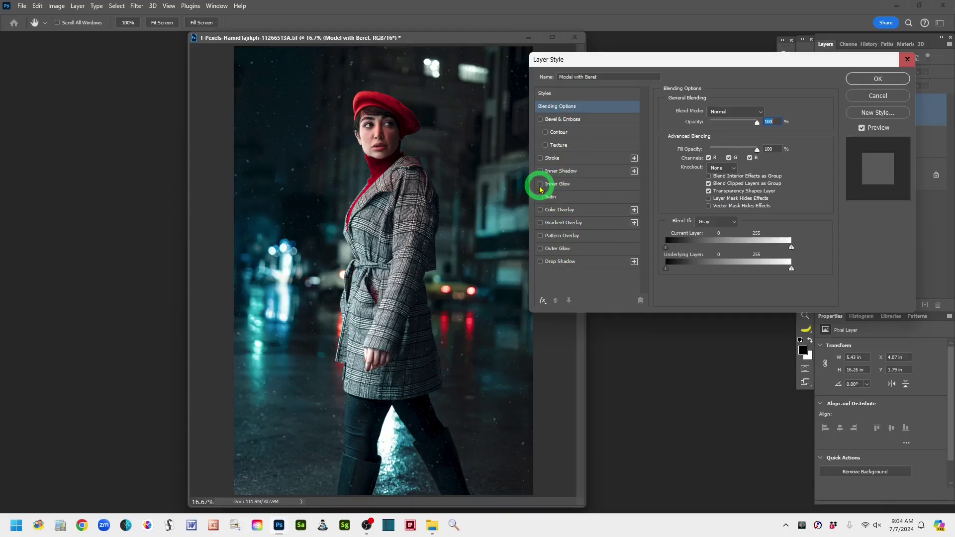
{"action": "left_click", "coordinate": [579, 185]}
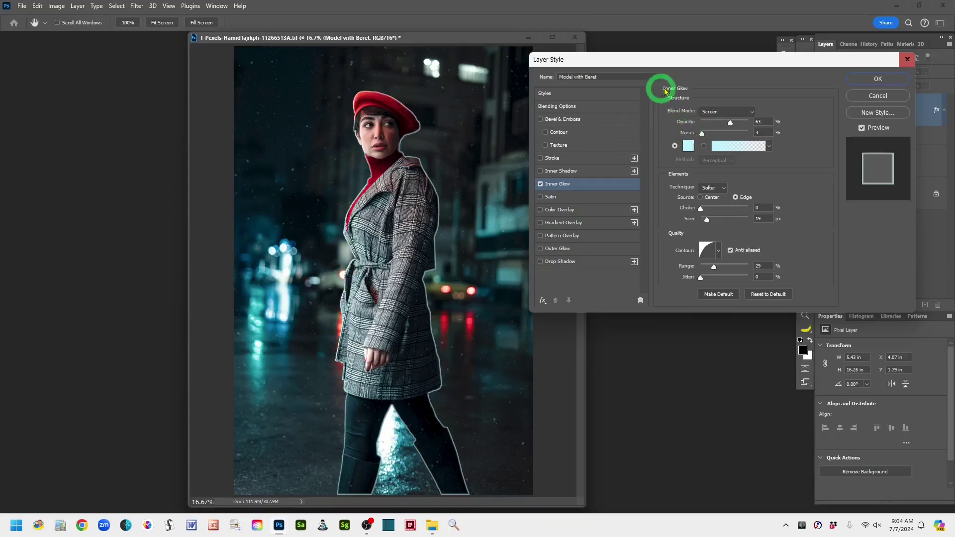
{"action": "left_click_drag", "start_coordinate": [721, 63], "coordinate": [684, 62]}
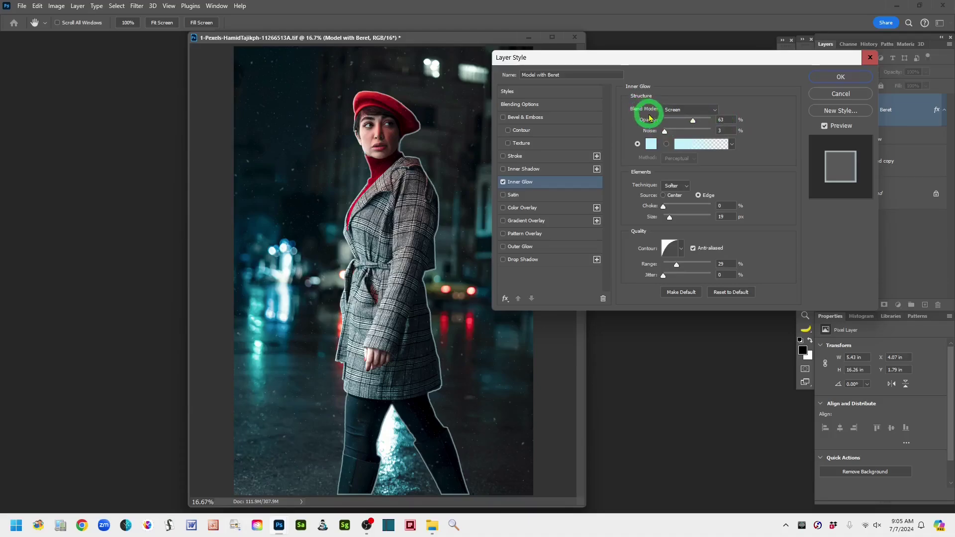
Keep the Inner Glow blend mode at Screen and set its opacity to 50%.
{"action": "left_click", "coordinate": [715, 110]}
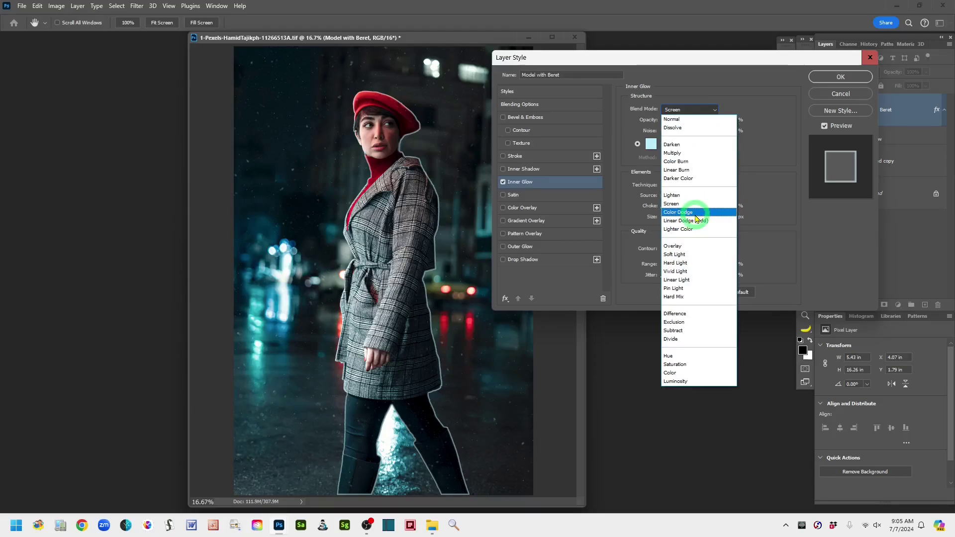
{"action": "left_click", "coordinate": [749, 107]}
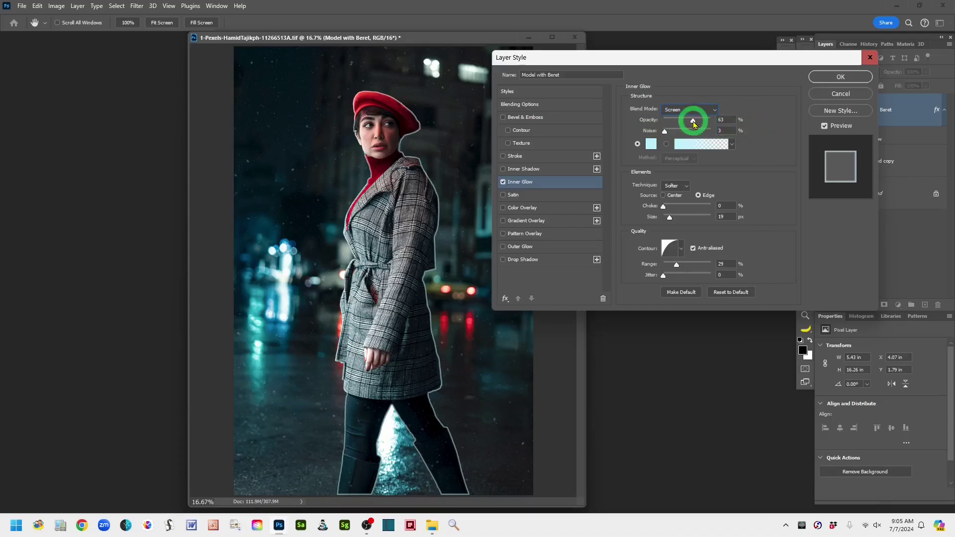
{"action": "left_click_drag", "start_coordinate": [694, 123], "coordinate": [724, 121]}
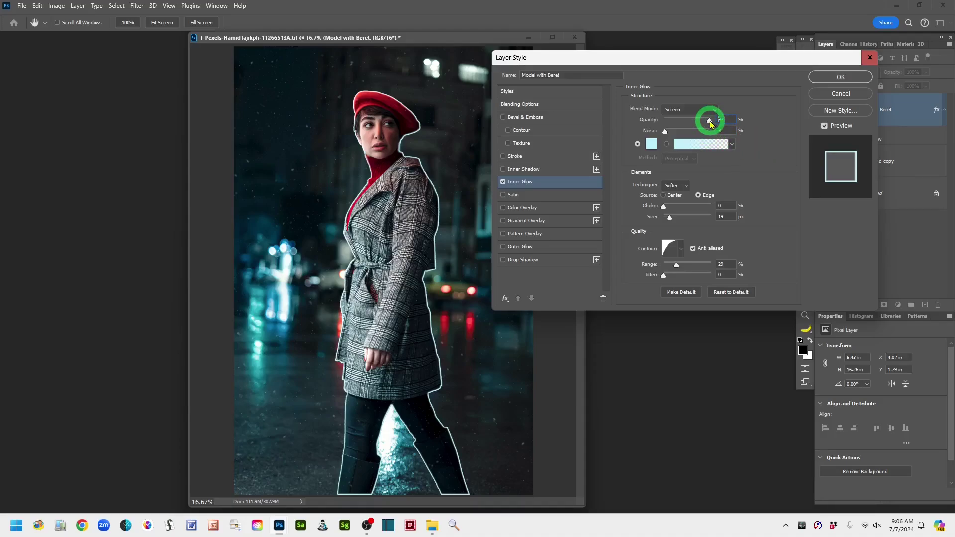
{"action": "left_click_drag", "start_coordinate": [710, 124], "coordinate": [694, 130]}
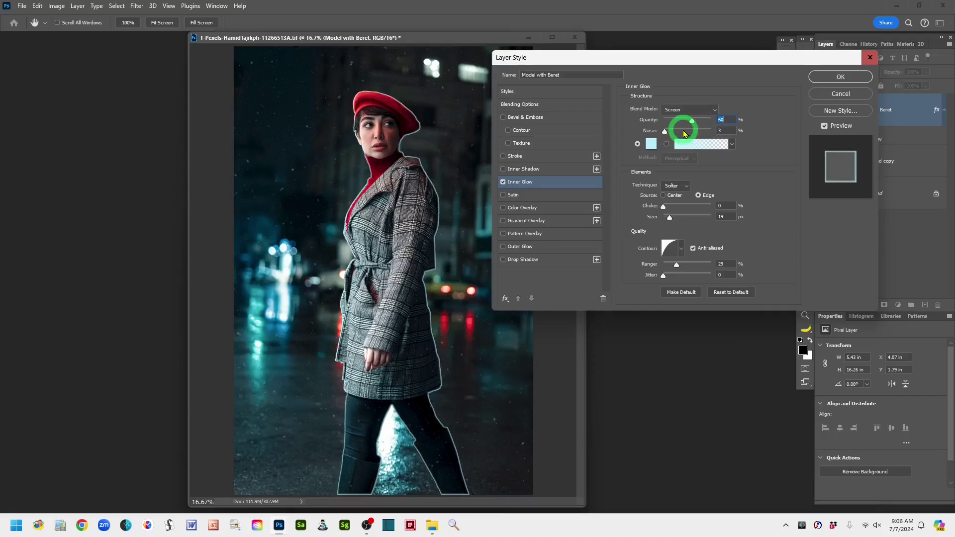
{"action": "left_click_drag", "start_coordinate": [691, 125], "coordinate": [688, 126]}
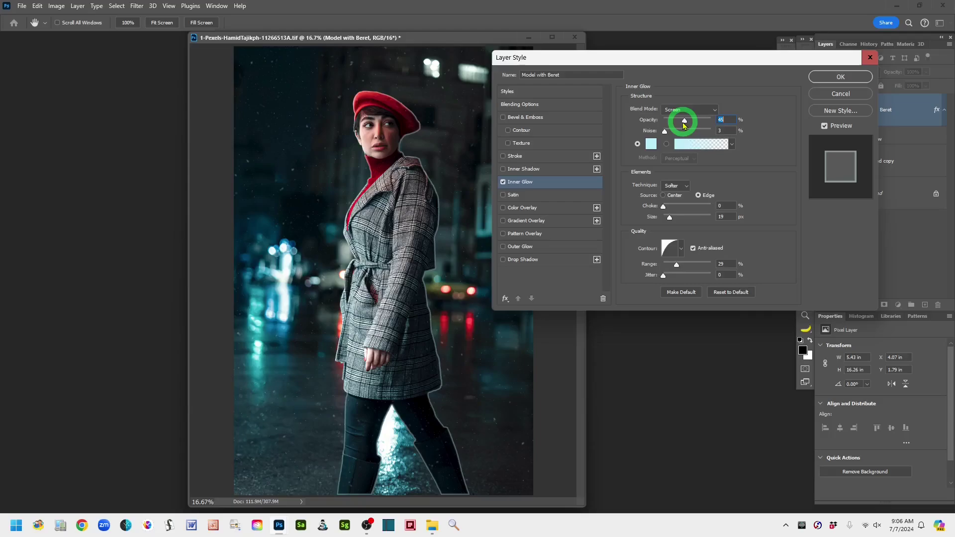
{"action": "mouse_move", "coordinate": [684, 125]}
{"action": "left_mouse_down"}
{"action": "mouse_move", "coordinate": [659, 129]}
{"action": "mouse_move", "coordinate": [687, 126]}
{"action": "left_mouse_up"}
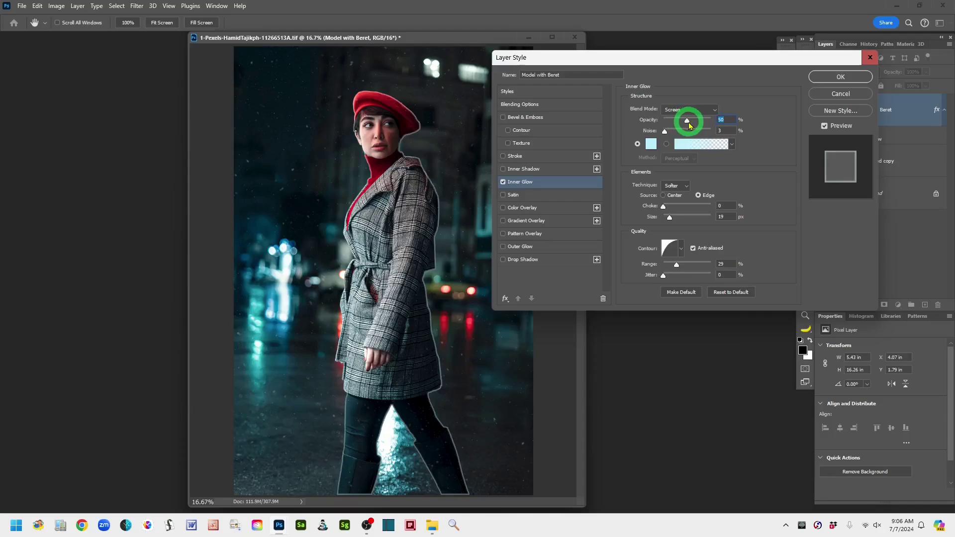
Raise the Inner Glow opacity to 60% and set its noise to 2%.
{"action": "left_click_drag", "start_coordinate": [690, 126], "coordinate": [692, 125]}
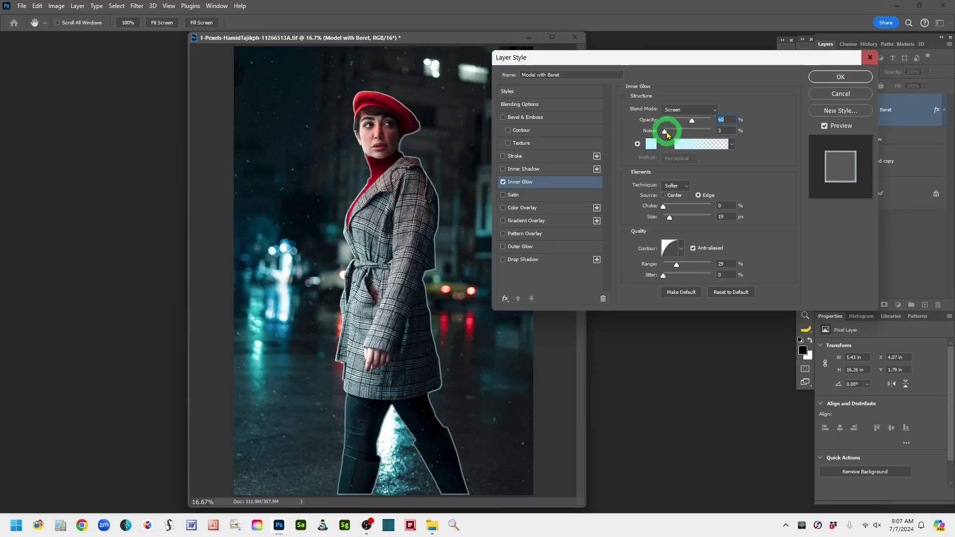
{"action": "left_click_drag", "start_coordinate": [665, 132], "coordinate": [663, 134]}
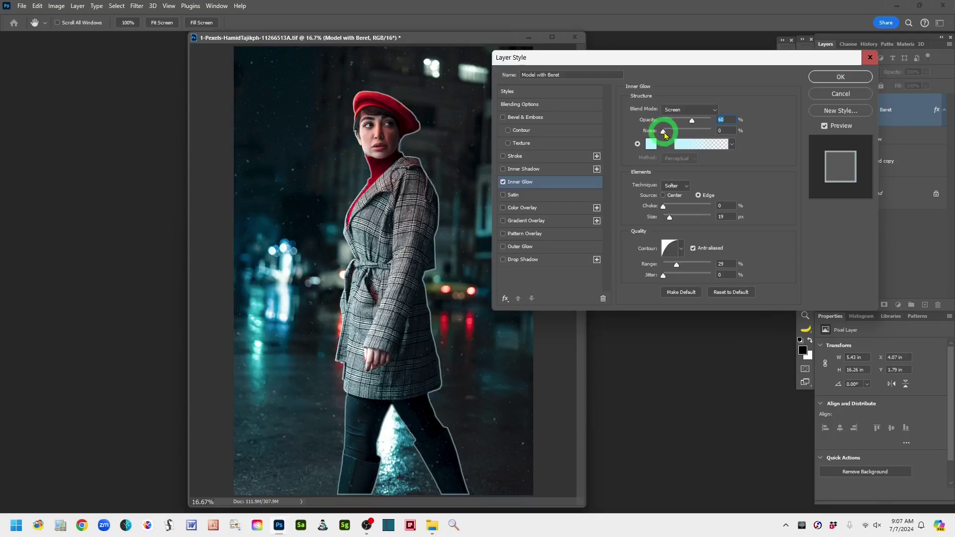
{"action": "left_click_drag", "start_coordinate": [664, 135], "coordinate": [667, 135]}
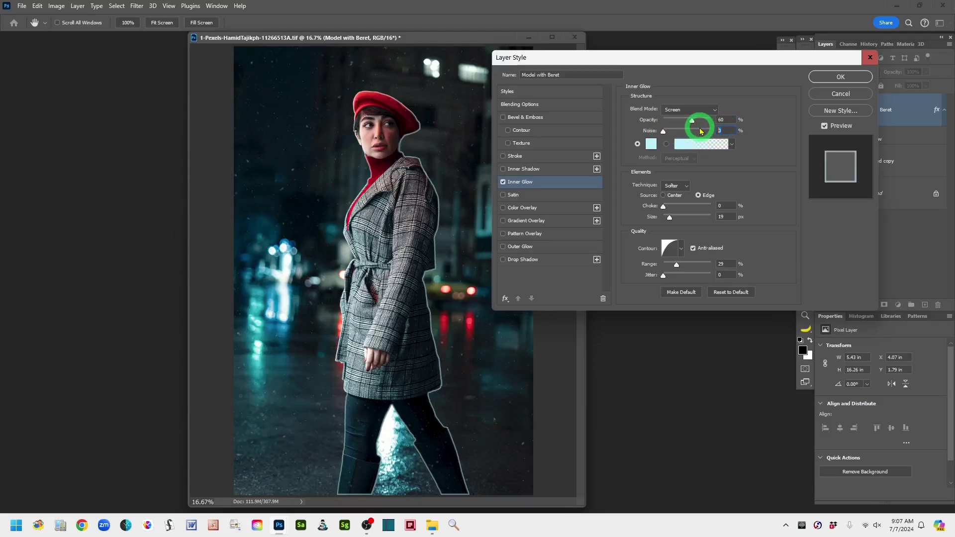
{"action": "type", "text": "2"}
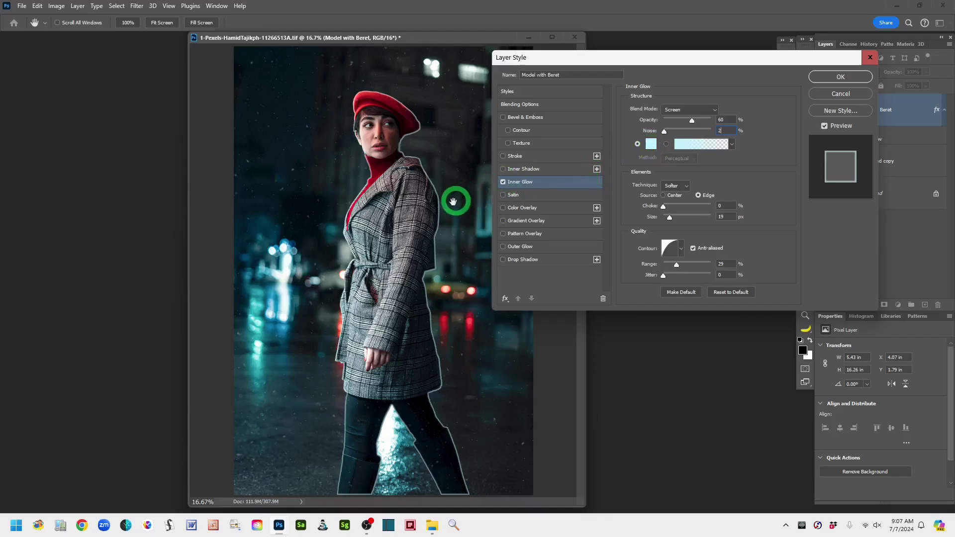
Try near-white and green tints for the Inner Glow color, settle on pale cyan #ccfafd, and accept it.
{"action": "left_click", "coordinate": [651, 145]}
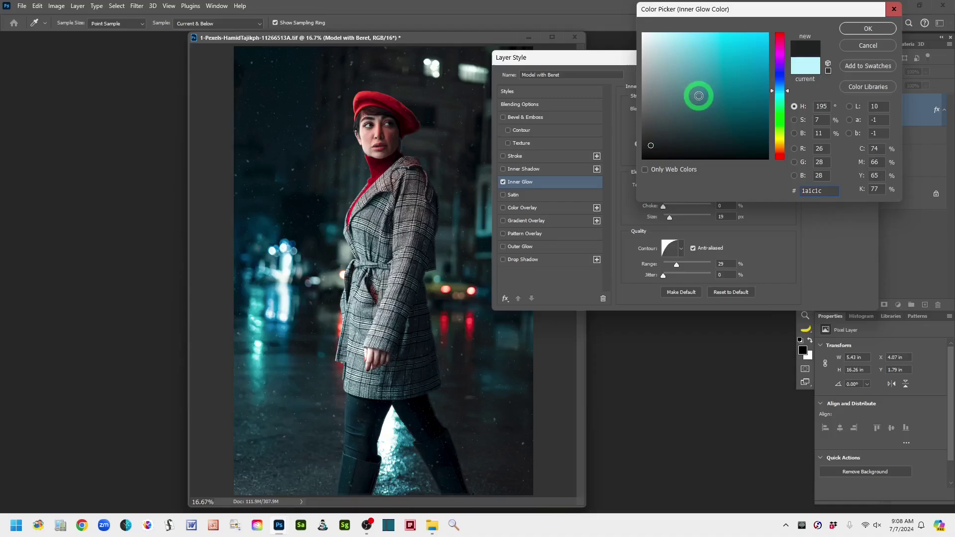
{"action": "left_click", "coordinate": [643, 35]}
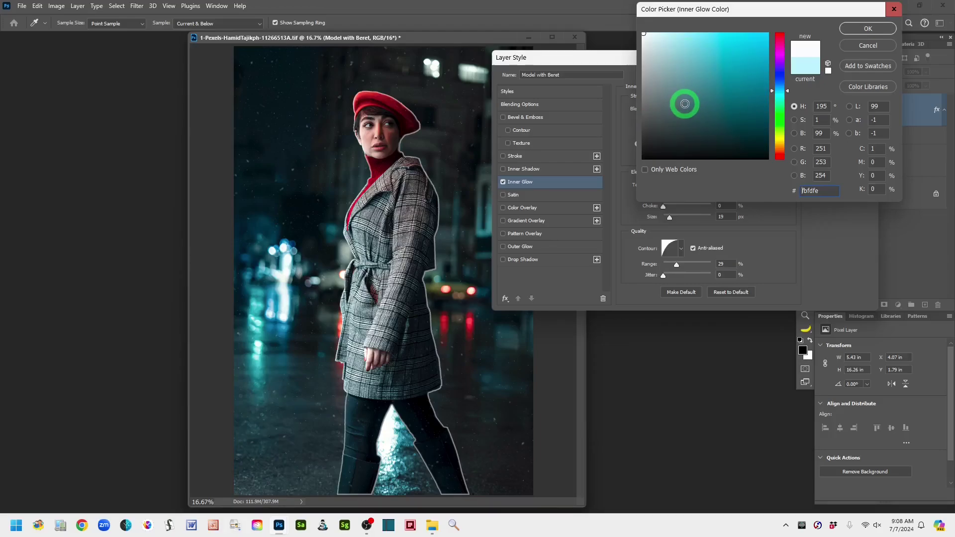
{"action": "left_click", "coordinate": [787, 97]}
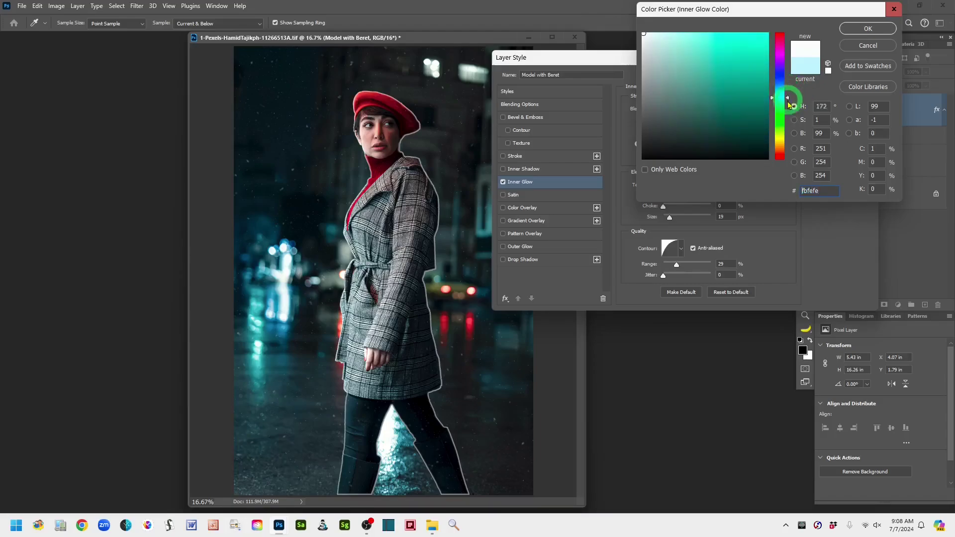
{"action": "mouse_move", "coordinate": [787, 98]}
{"action": "left_mouse_down"}
{"action": "mouse_move", "coordinate": [785, 145]}
{"action": "mouse_move", "coordinate": [786, 50]}
{"action": "mouse_move", "coordinate": [786, 148]}
{"action": "mouse_move", "coordinate": [786, 80]}
{"action": "mouse_move", "coordinate": [788, 106]}
{"action": "left_mouse_up"}
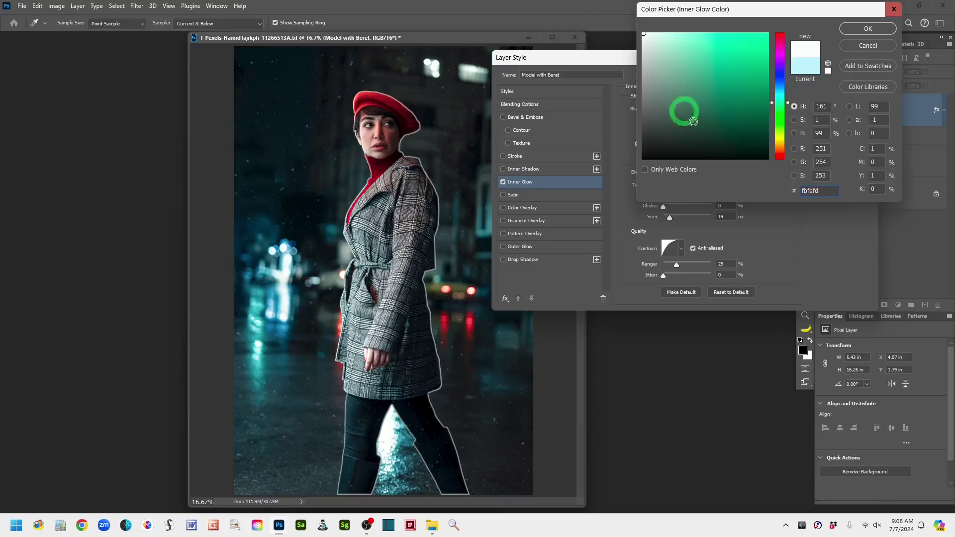
{"action": "left_click", "coordinate": [710, 55]}
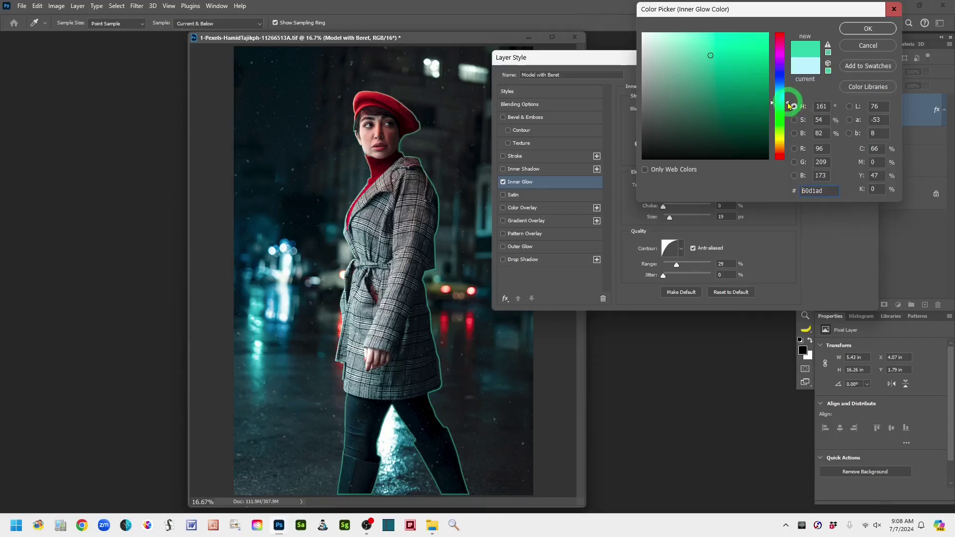
{"action": "left_click_drag", "start_coordinate": [788, 105], "coordinate": [786, 99]}
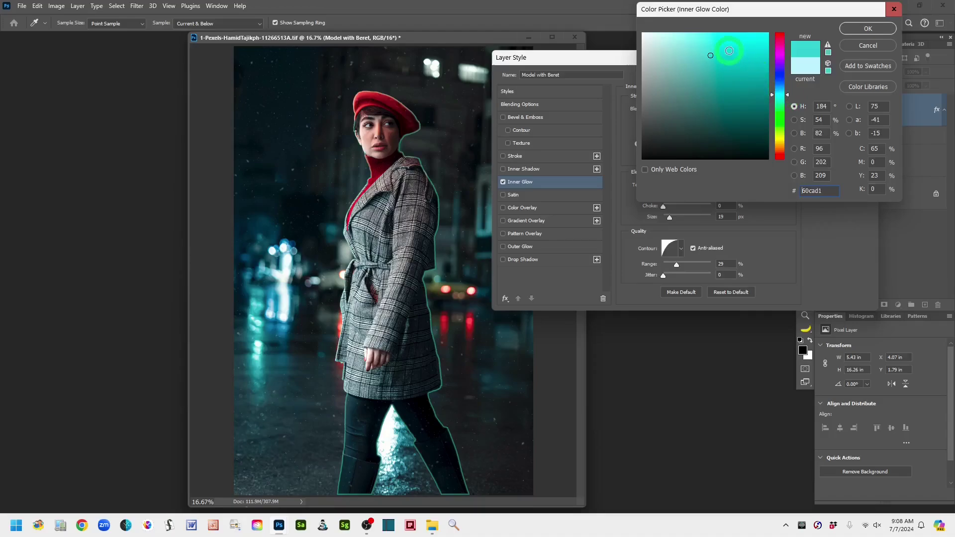
{"action": "left_click", "coordinate": [658, 33]}
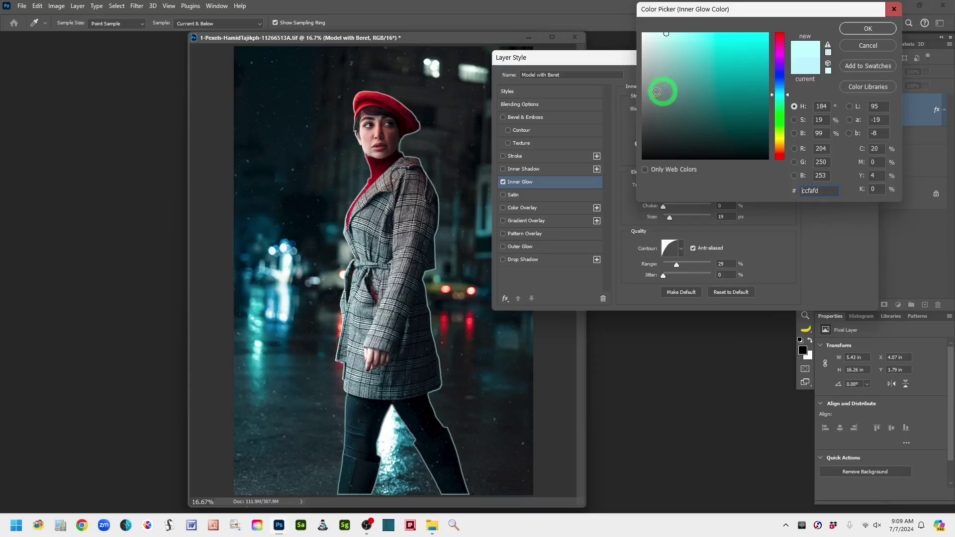
{"action": "left_click", "coordinate": [866, 30]}
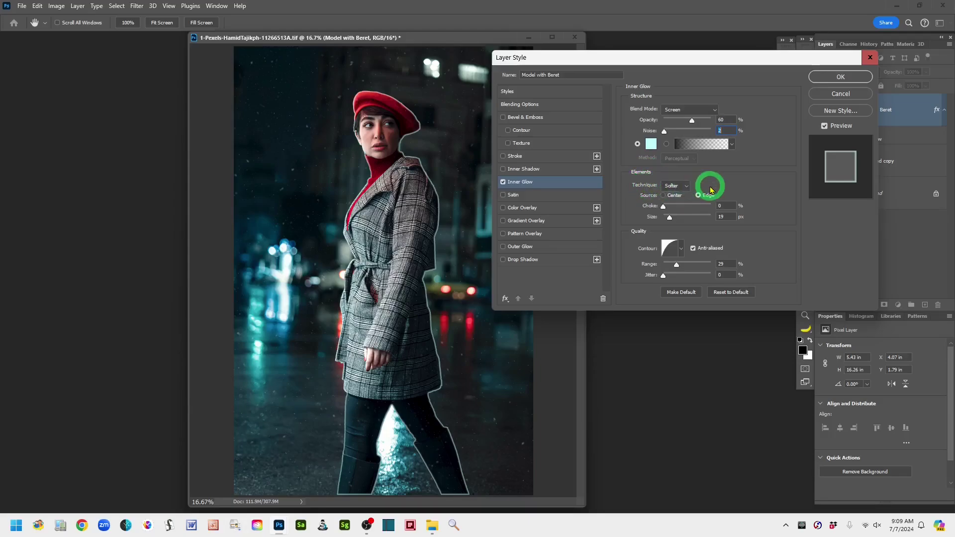
Compare the Precise and Softer techniques for the Inner Glow and leave it at Softer.
{"action": "left_click", "coordinate": [687, 186]}
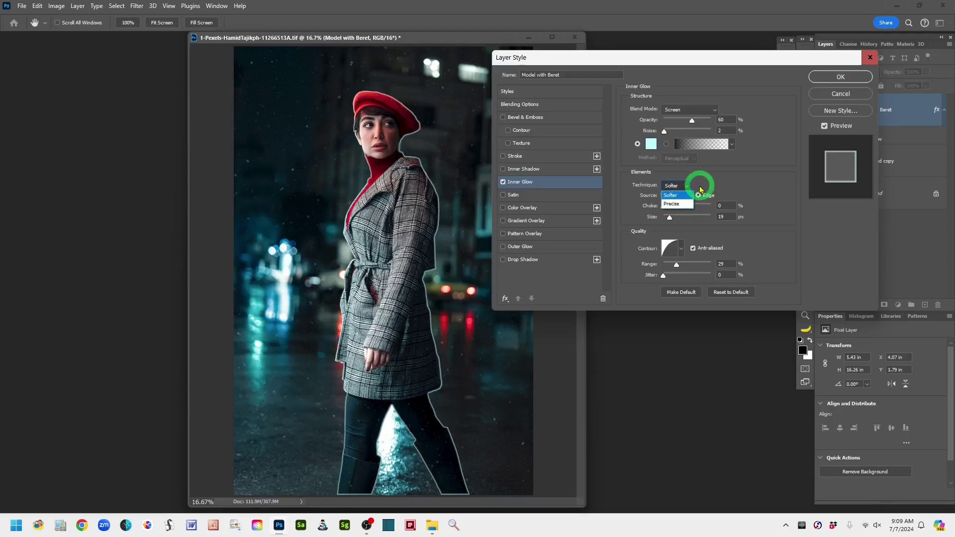
{"action": "left_click", "coordinate": [675, 187]}
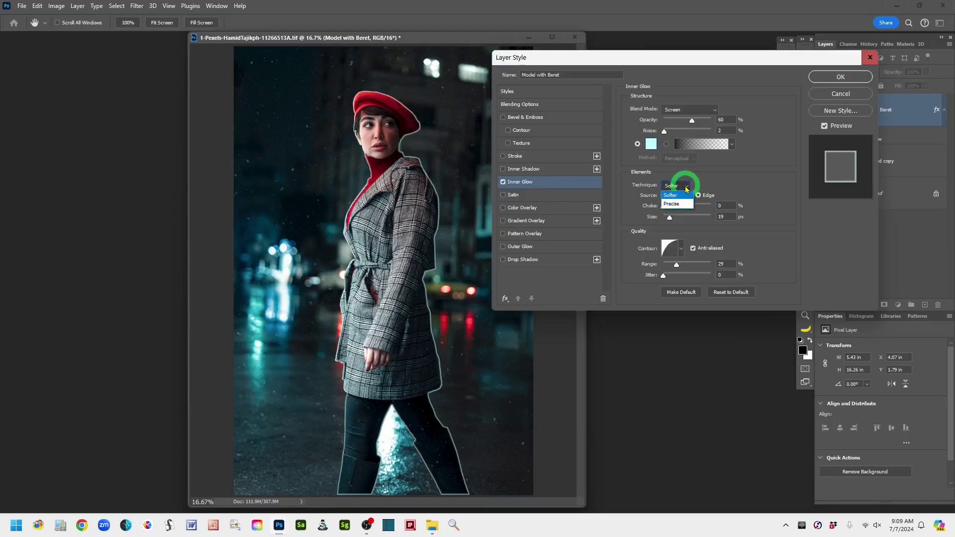
{"action": "left_click", "coordinate": [670, 205]}
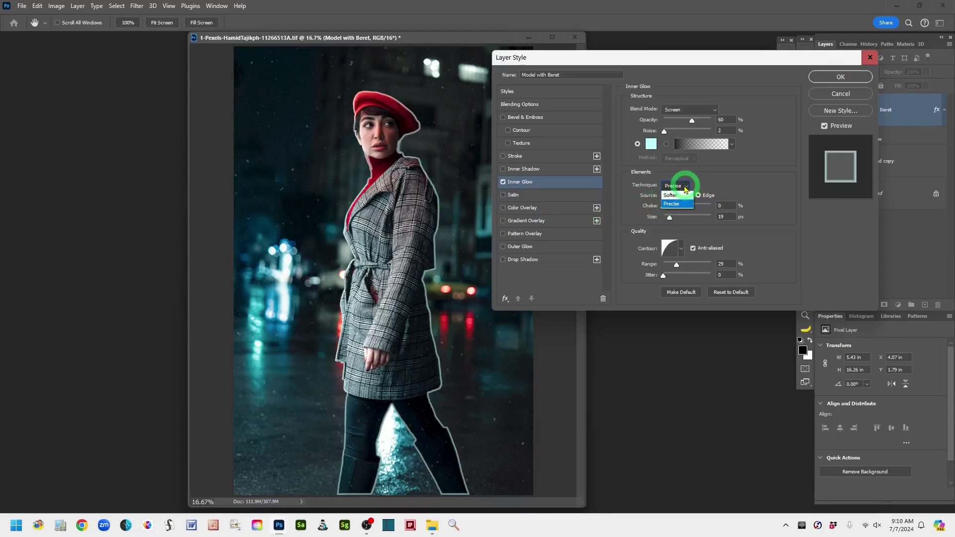
{"action": "left_click", "coordinate": [676, 197]}
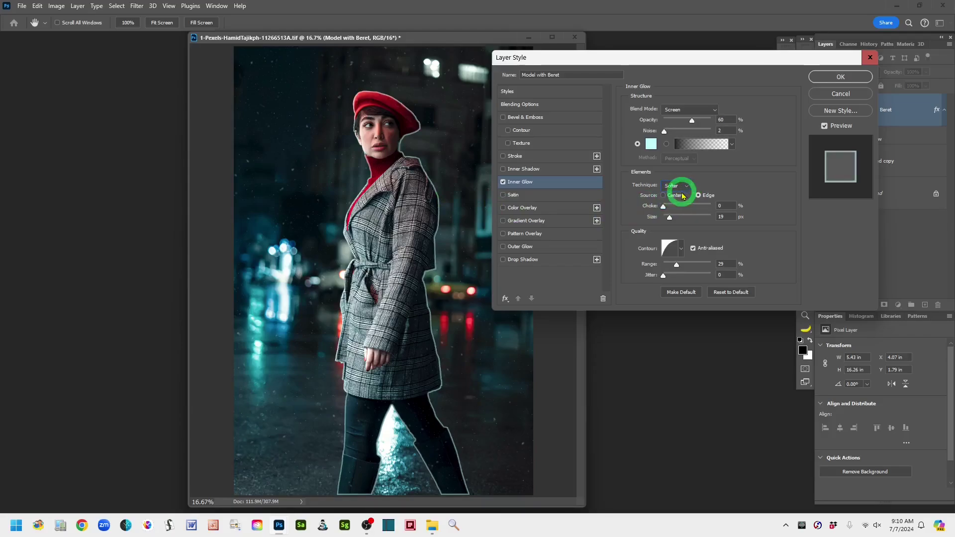
{"action": "left_click", "coordinate": [689, 188]}
{"action": "left_click", "coordinate": [670, 204]}
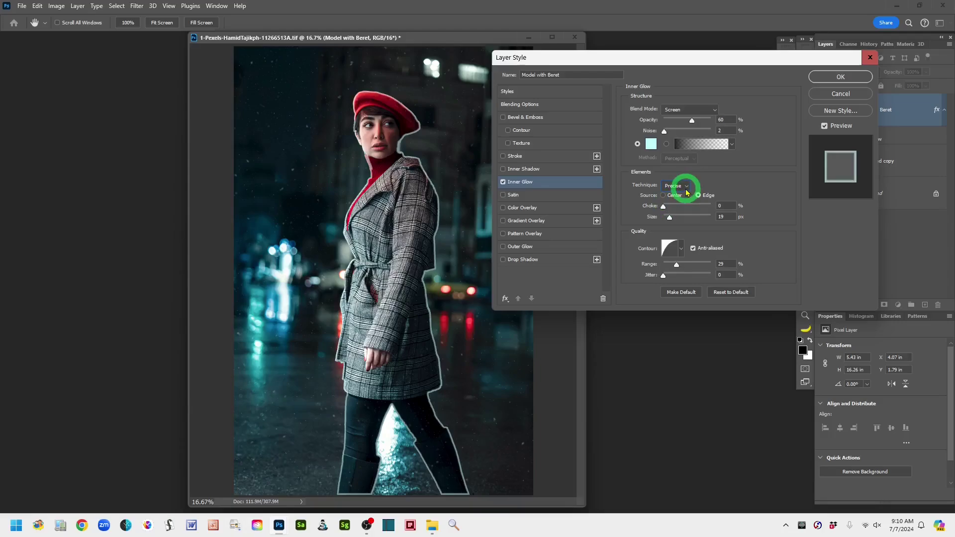
{"action": "left_click", "coordinate": [686, 190]}
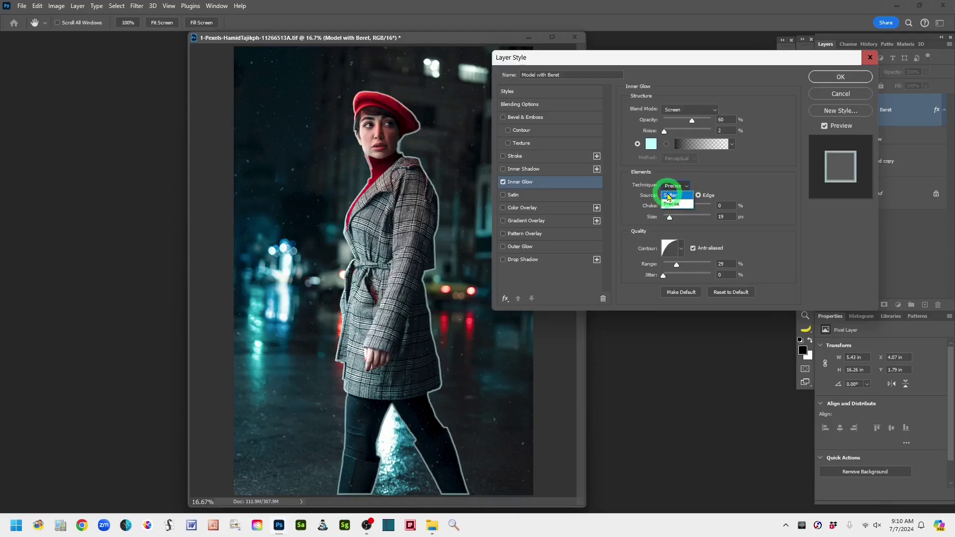
{"action": "left_click", "coordinate": [668, 196]}
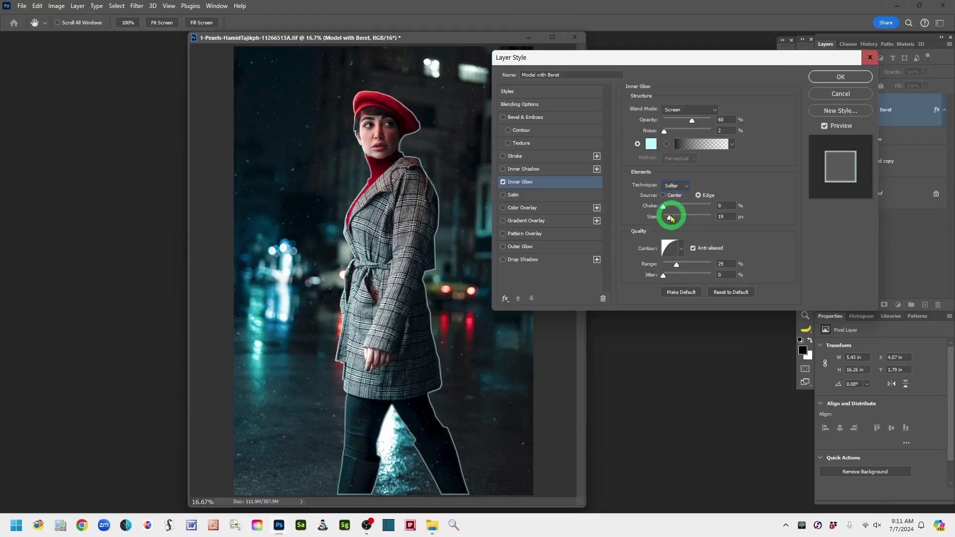
Set the Inner Glow size to 22 px, try its choke at 100%, and return the choke to 0%.
{"action": "mouse_move", "coordinate": [670, 219]}
{"action": "left_mouse_down"}
{"action": "mouse_move", "coordinate": [698, 230]}
{"action": "mouse_move", "coordinate": [664, 225]}
{"action": "mouse_move", "coordinate": [704, 225]}
{"action": "mouse_move", "coordinate": [671, 224]}
{"action": "left_mouse_up"}
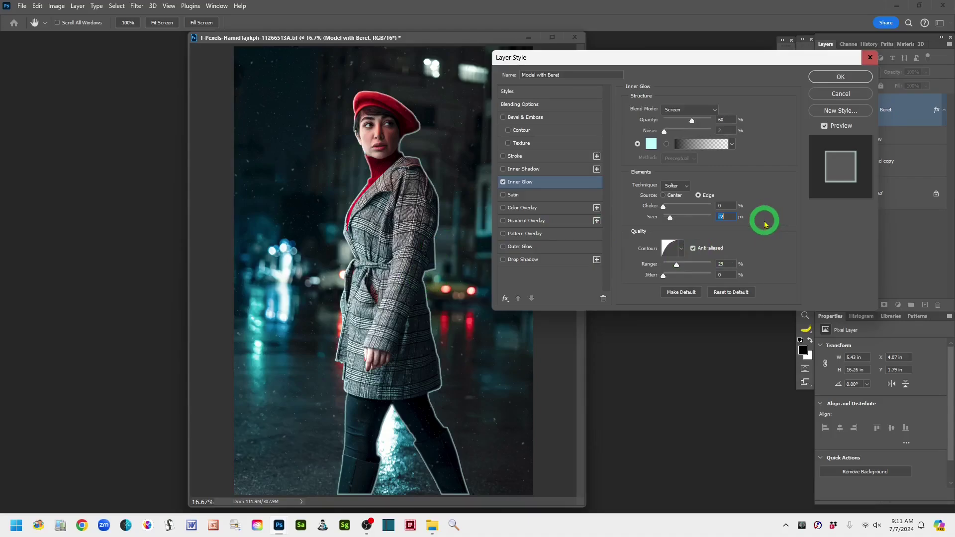
{"action": "left_click", "coordinate": [657, 209]}
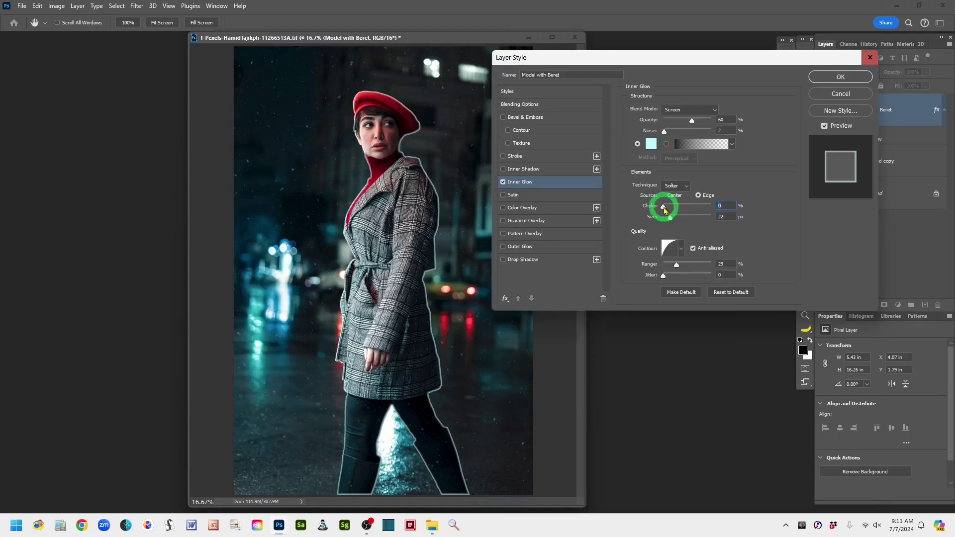
{"action": "left_click_drag", "start_coordinate": [664, 209], "coordinate": [718, 209]}
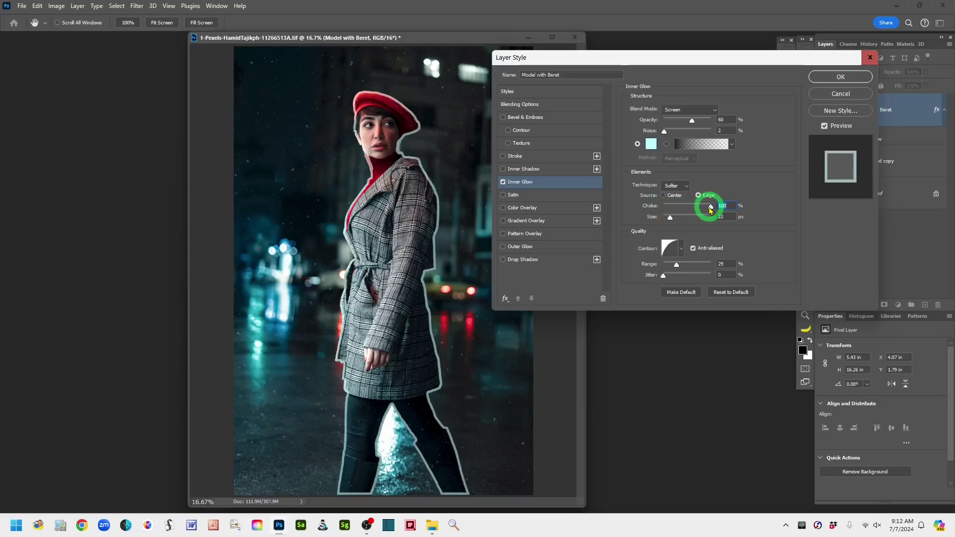
{"action": "left_click_drag", "start_coordinate": [712, 210], "coordinate": [664, 213]}
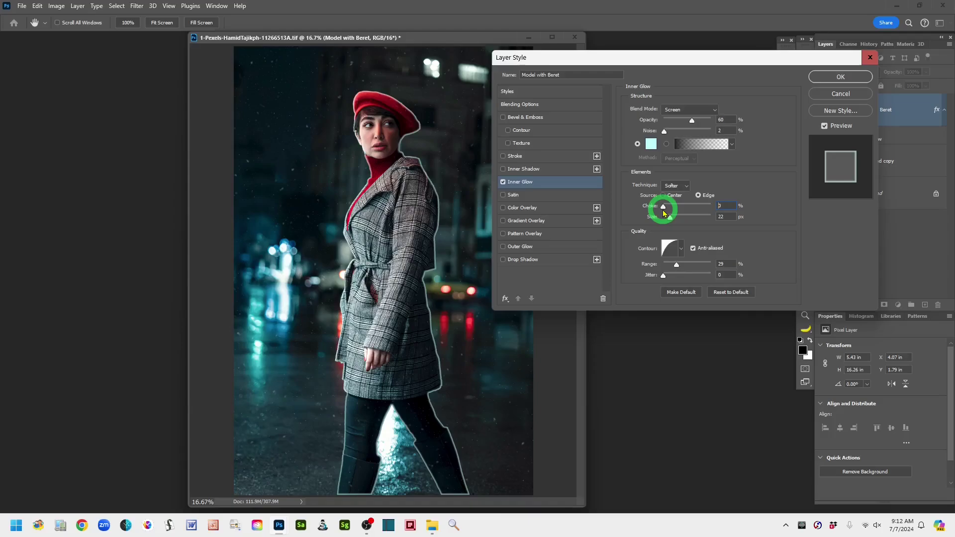
{"action": "left_click_drag", "start_coordinate": [663, 211], "coordinate": [660, 210]}
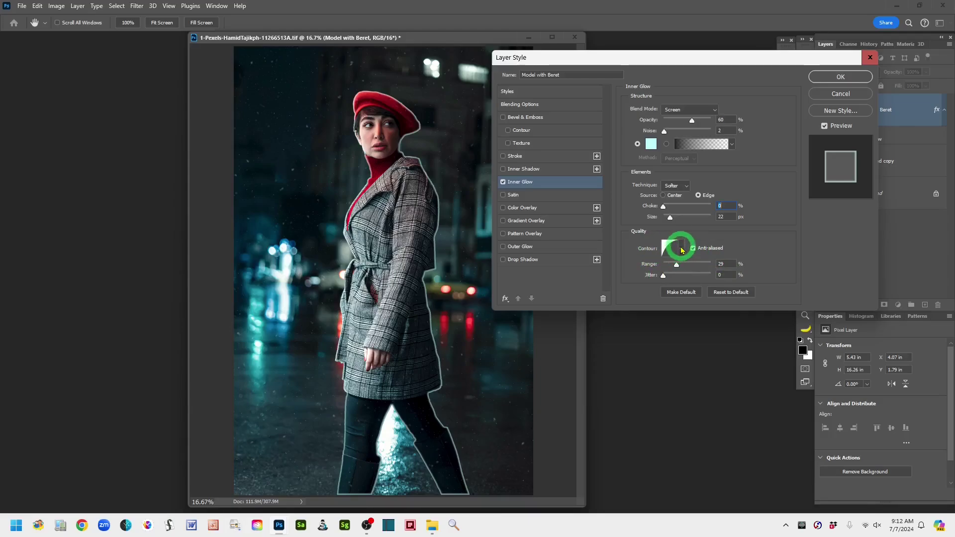
Try the Inner Glow contour presets one after another and return to the original rounded contour.
{"action": "left_click", "coordinate": [681, 249]}
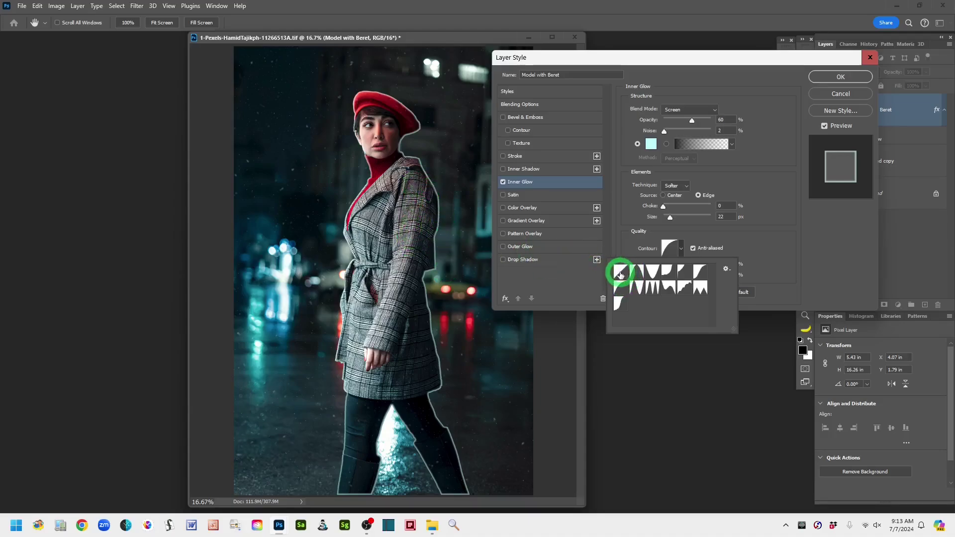
{"action": "left_click", "coordinate": [620, 272]}
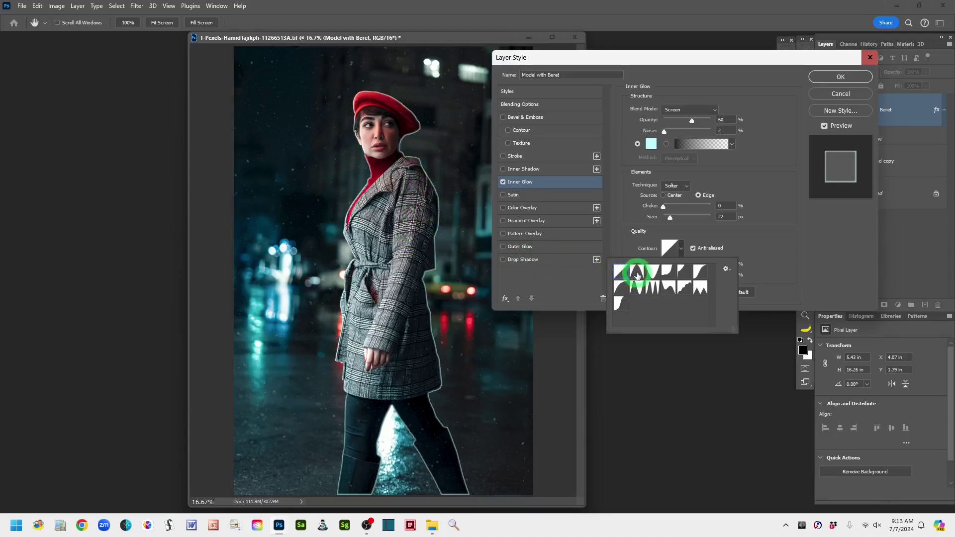
{"action": "left_click", "coordinate": [637, 274]}
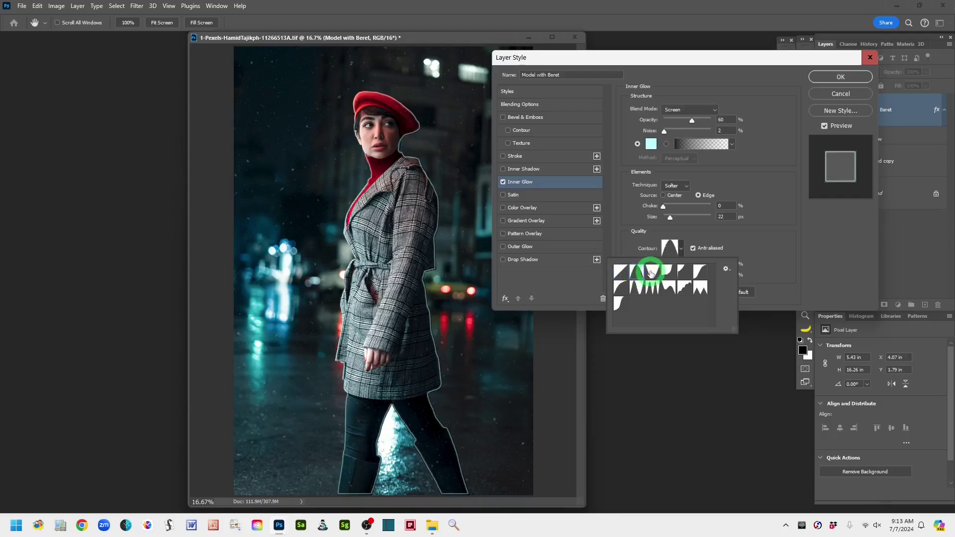
{"action": "left_click", "coordinate": [659, 273]}
{"action": "left_click", "coordinate": [667, 273]}
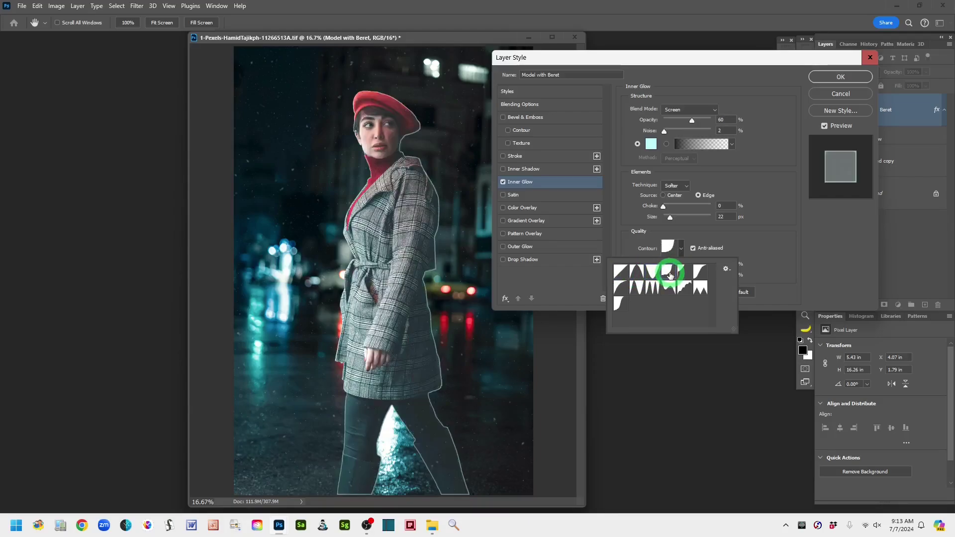
{"action": "left_click", "coordinate": [686, 276]}
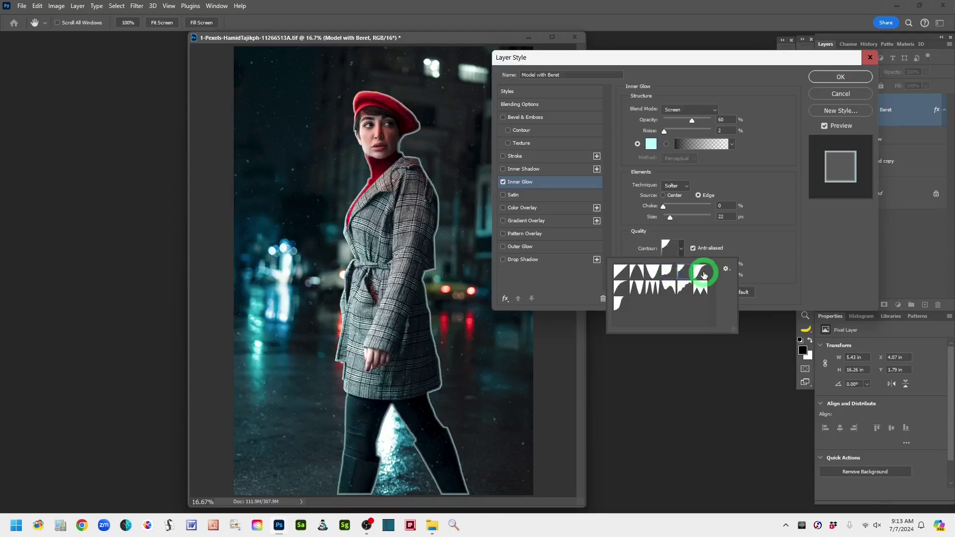
{"action": "left_click", "coordinate": [698, 276]}
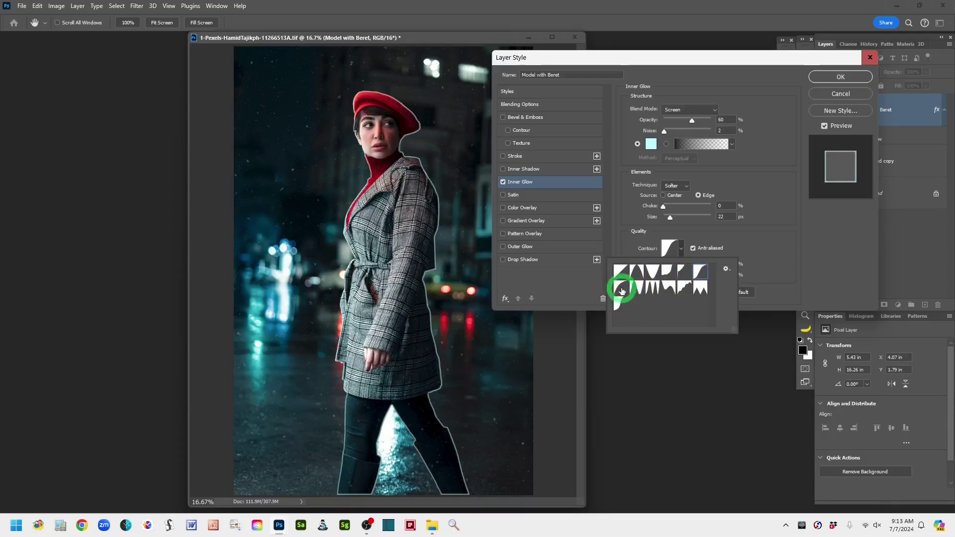
{"action": "left_click", "coordinate": [620, 285]}
{"action": "left_click", "coordinate": [637, 294]}
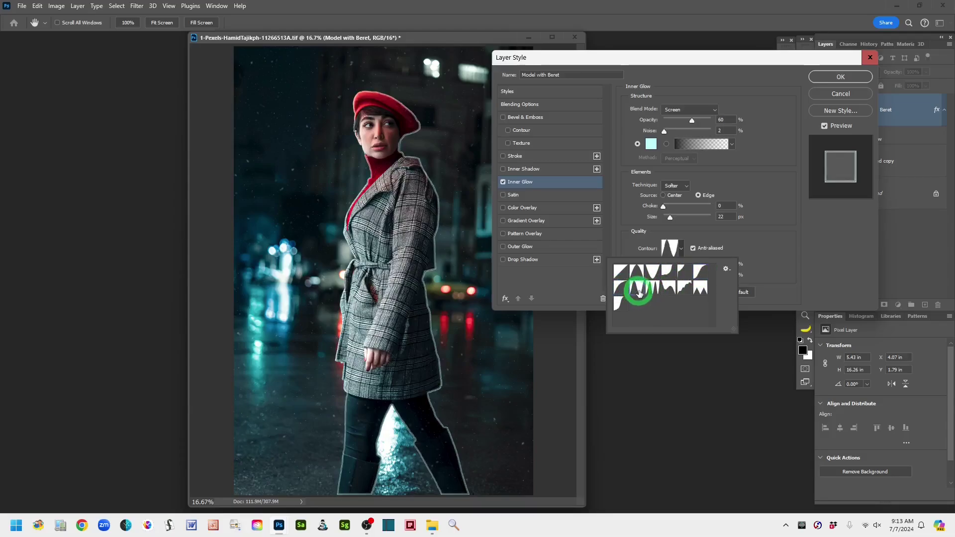
{"action": "left_click", "coordinate": [651, 288]}
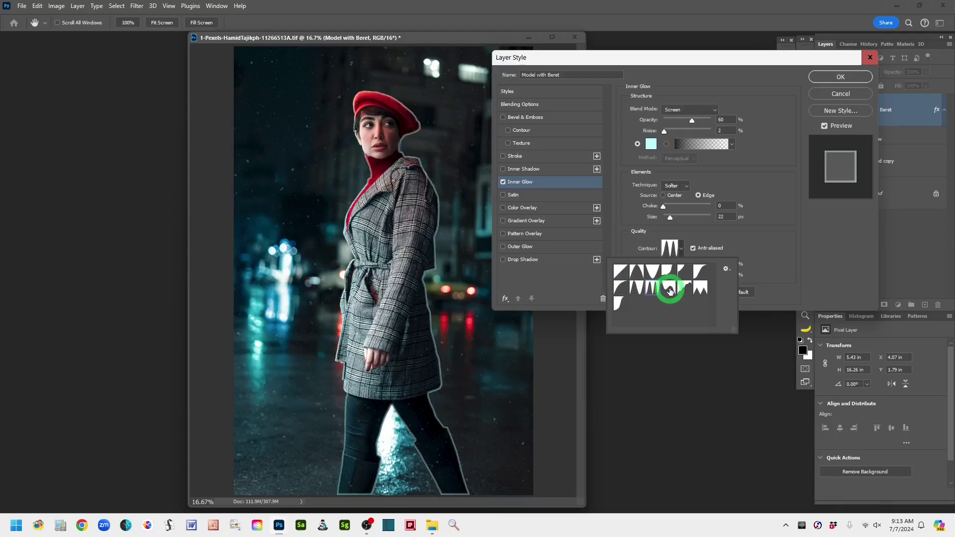
{"action": "left_click", "coordinate": [671, 288]}
{"action": "left_click", "coordinate": [684, 289]}
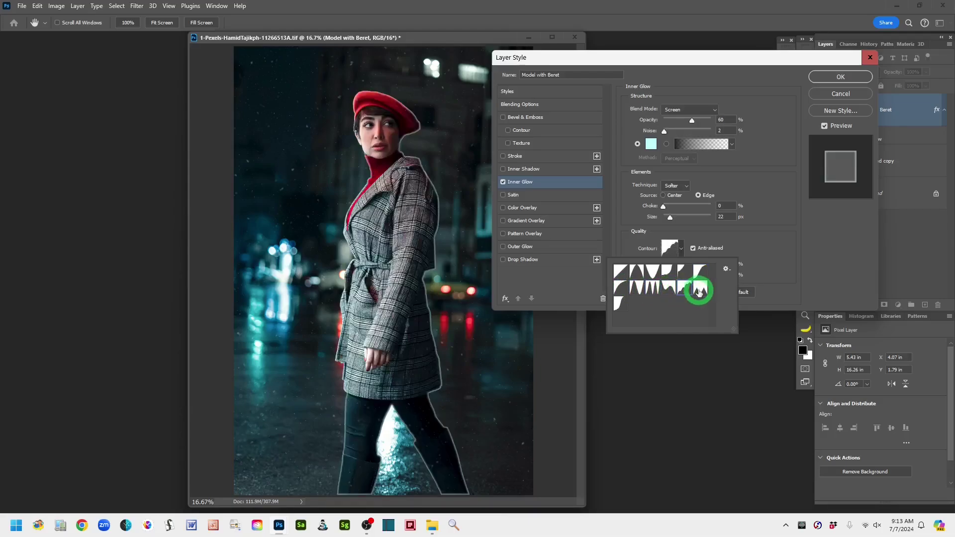
{"action": "left_click", "coordinate": [699, 291]}
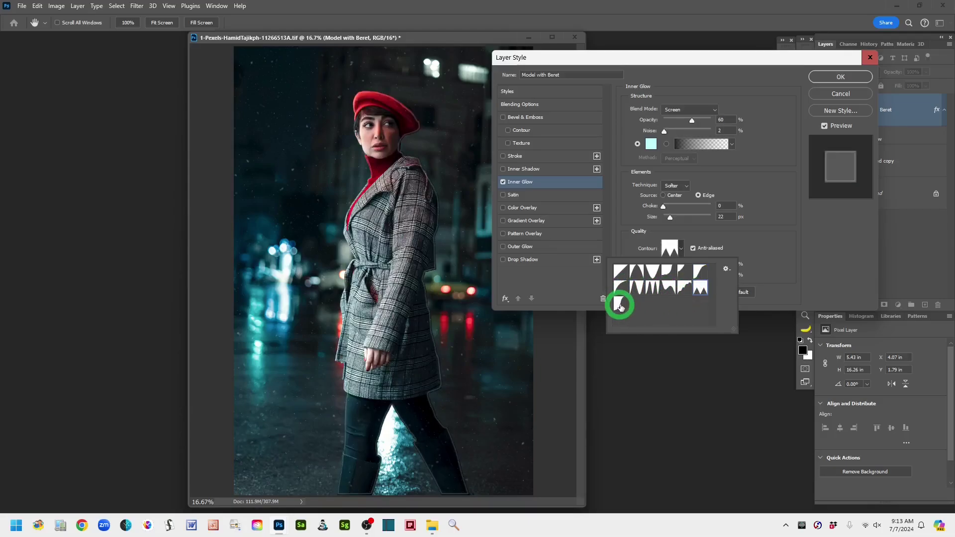
{"action": "left_click", "coordinate": [621, 304]}
{"action": "left_click_drag", "start_coordinate": [620, 306], "coordinate": [818, 252]}
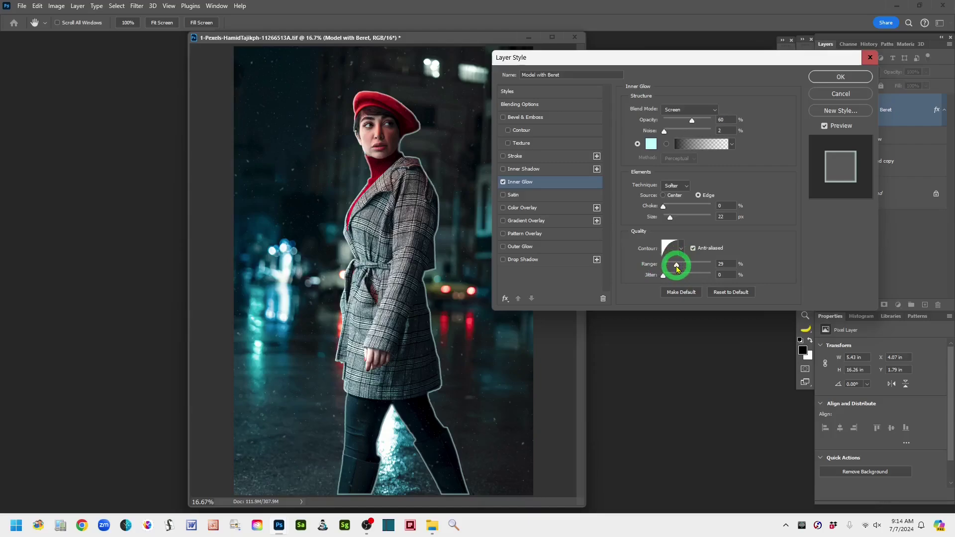
Set the Inner Glow range to 30%, accept the layer style, and review its settings once more without changing them.
{"action": "mouse_move", "coordinate": [676, 265]}
{"action": "left_mouse_down"}
{"action": "mouse_move", "coordinate": [658, 264]}
{"action": "mouse_move", "coordinate": [705, 270]}
{"action": "mouse_move", "coordinate": [662, 270]}
{"action": "mouse_move", "coordinate": [678, 271]}
{"action": "left_mouse_up"}
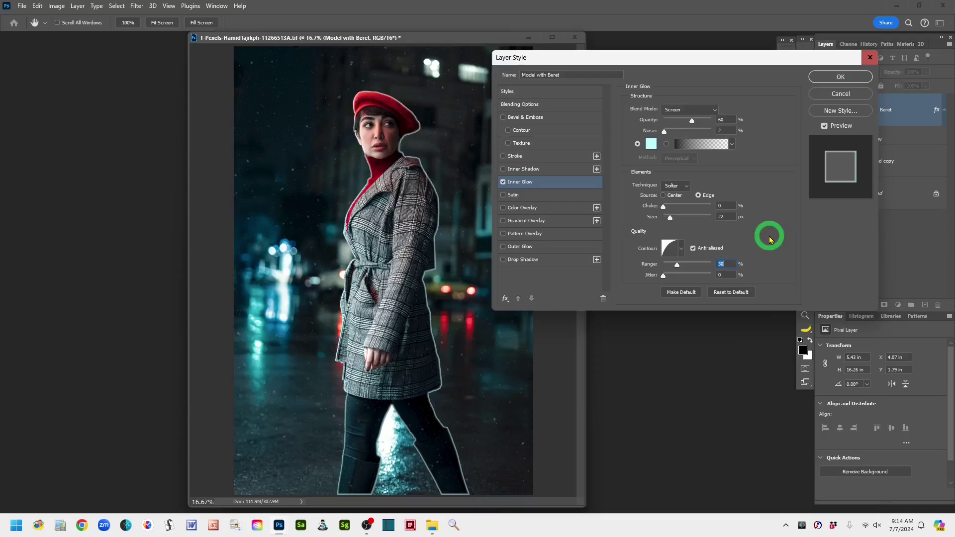
{"action": "left_click", "coordinate": [669, 249]}
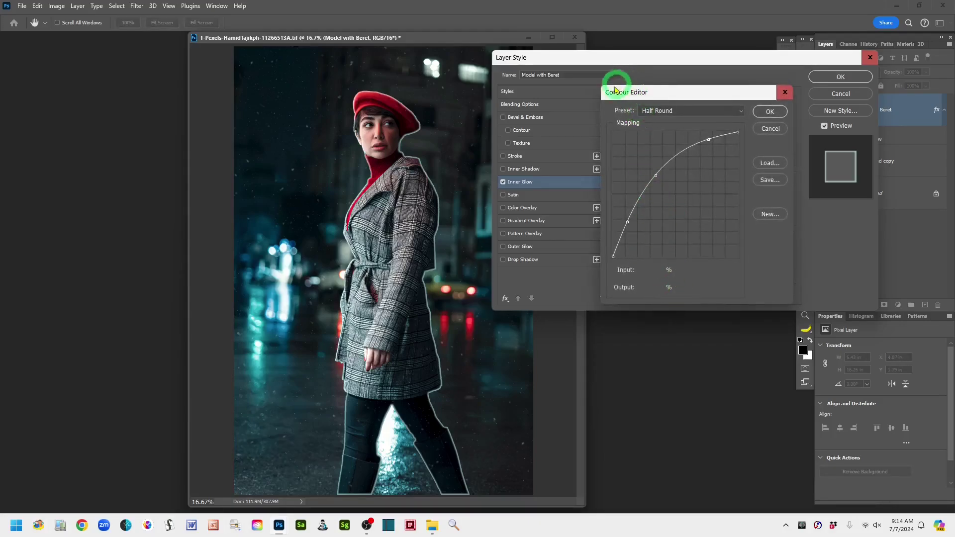
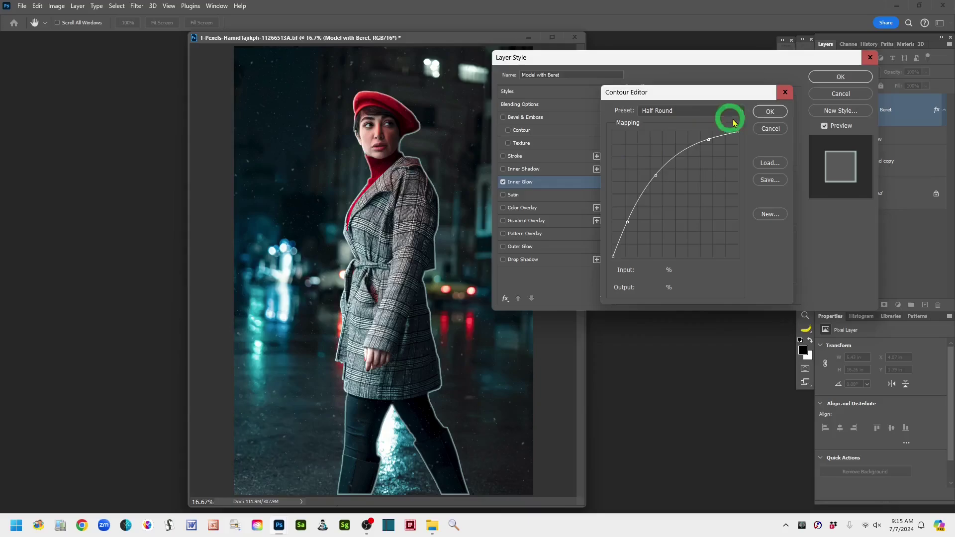
{"action": "left_click", "coordinate": [772, 130]}
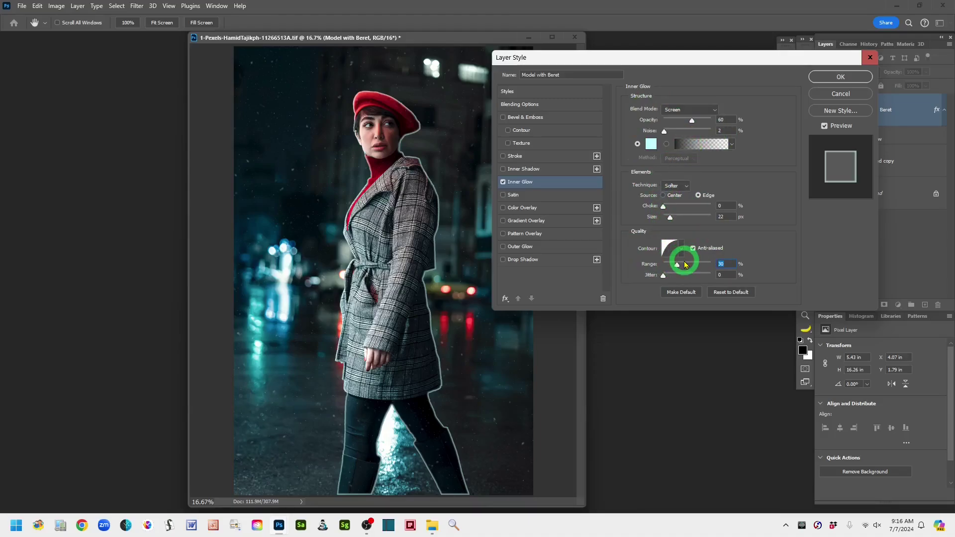
{"action": "left_click", "coordinate": [841, 78]}
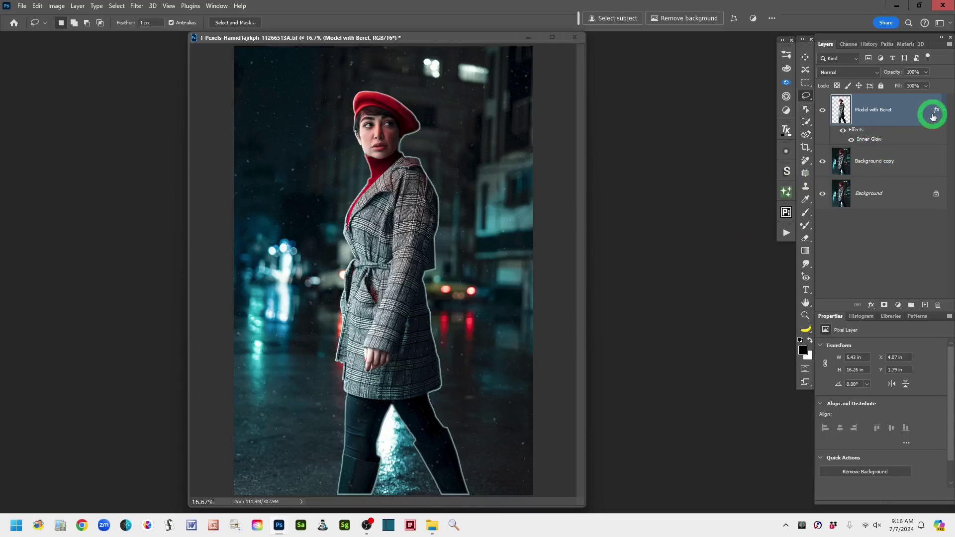
{"action": "double_click", "coordinate": [899, 143]}
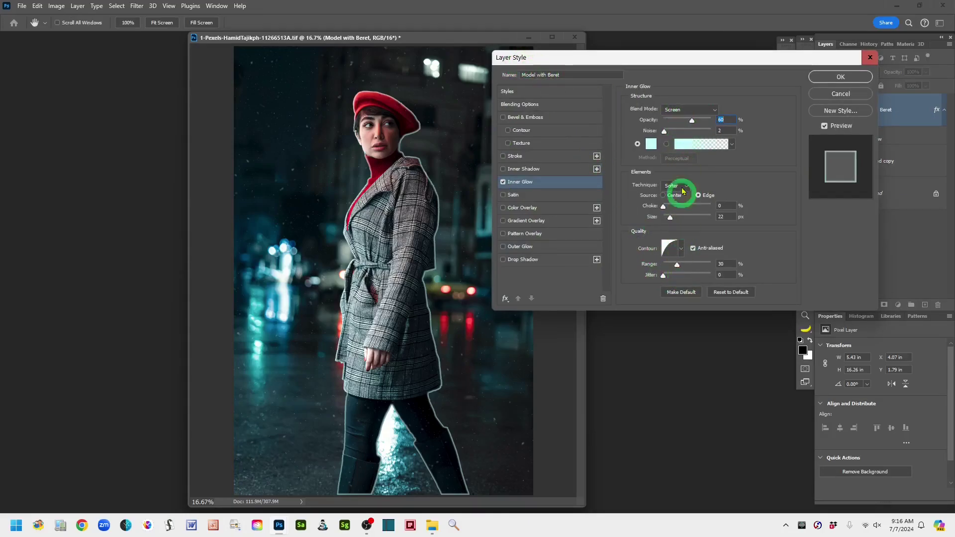
{"action": "left_click", "coordinate": [839, 94]}
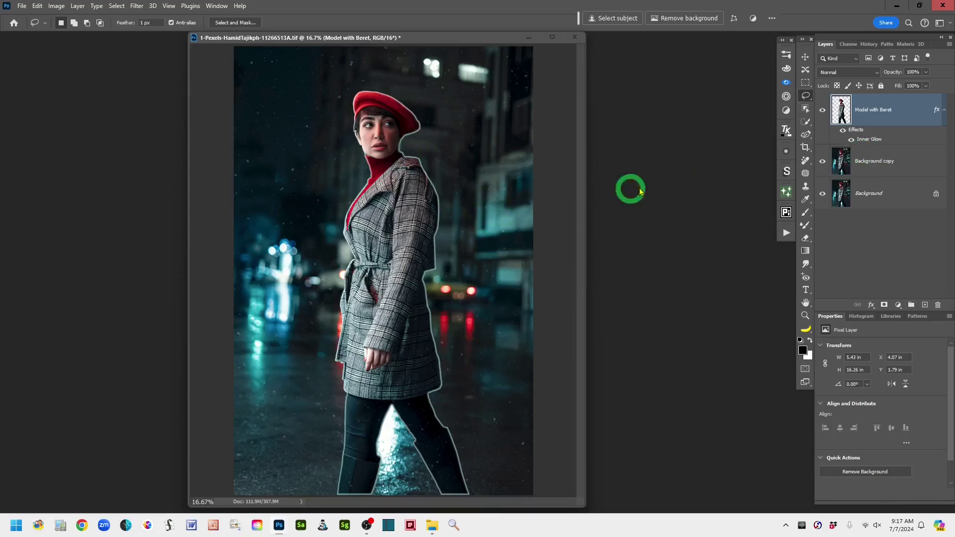
Split the Inner Glow effect off the Model with Beret layer into its own clipped layer and select that layer.
{"action": "right_click", "coordinate": [902, 143]}
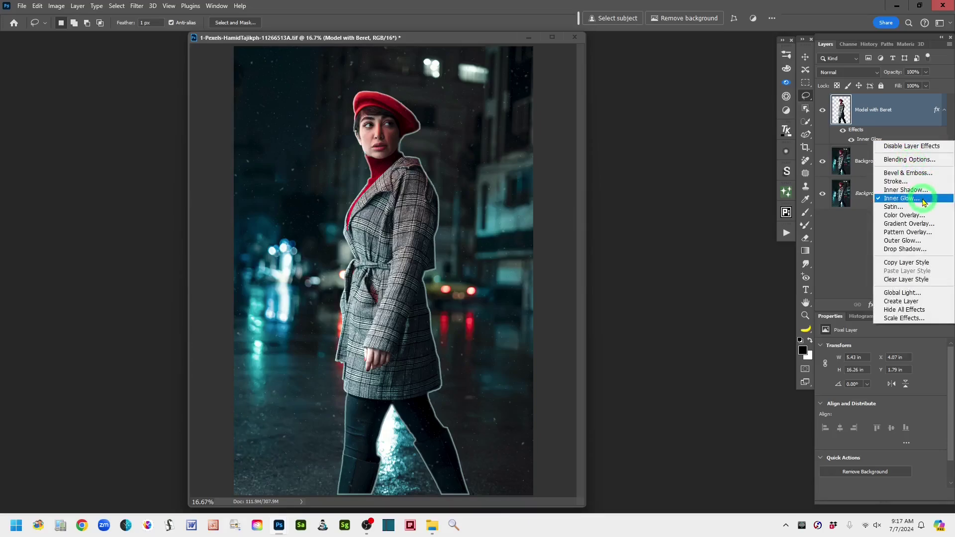
{"action": "left_click", "coordinate": [938, 303]}
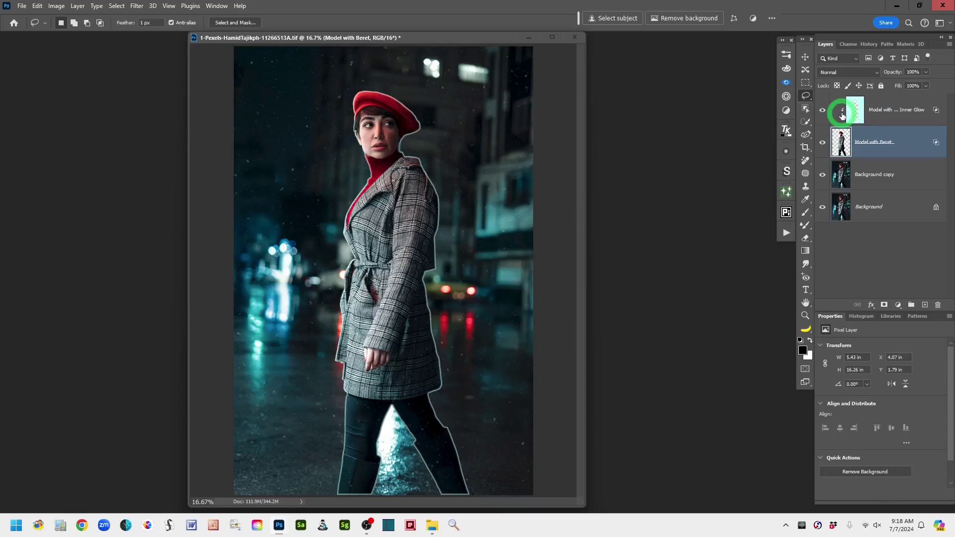
{"action": "mouse_move", "coordinate": [841, 115]}
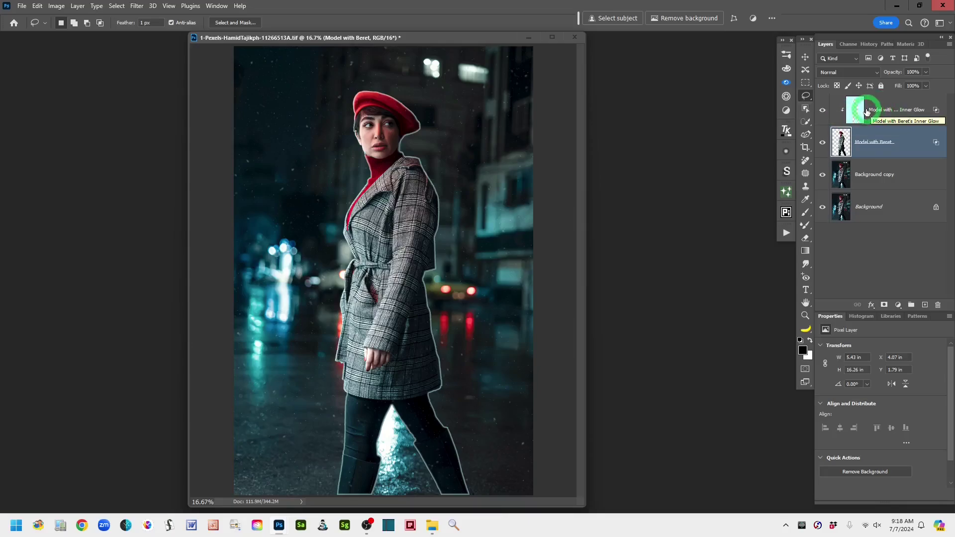
{"action": "mouse_move", "coordinate": [841, 134]}
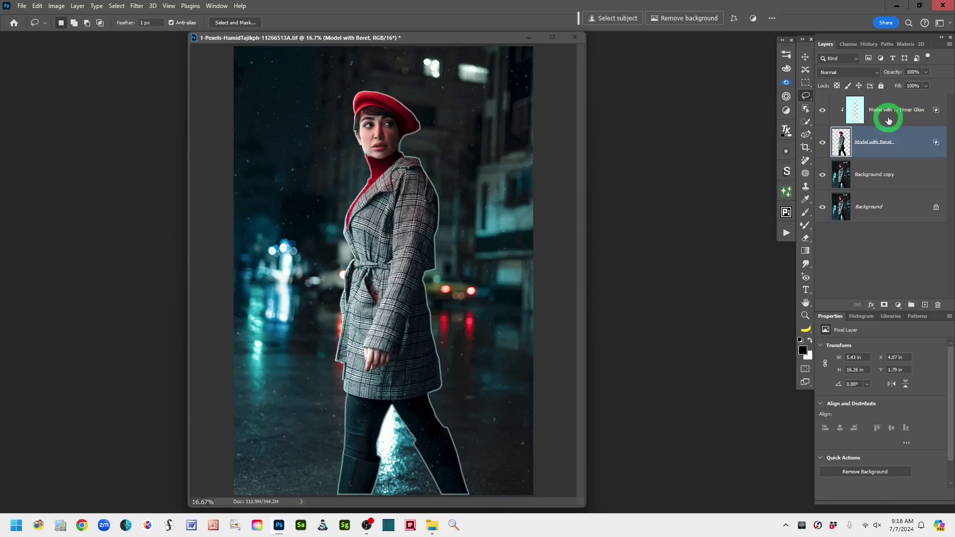
{"action": "left_click", "coordinate": [912, 112]}
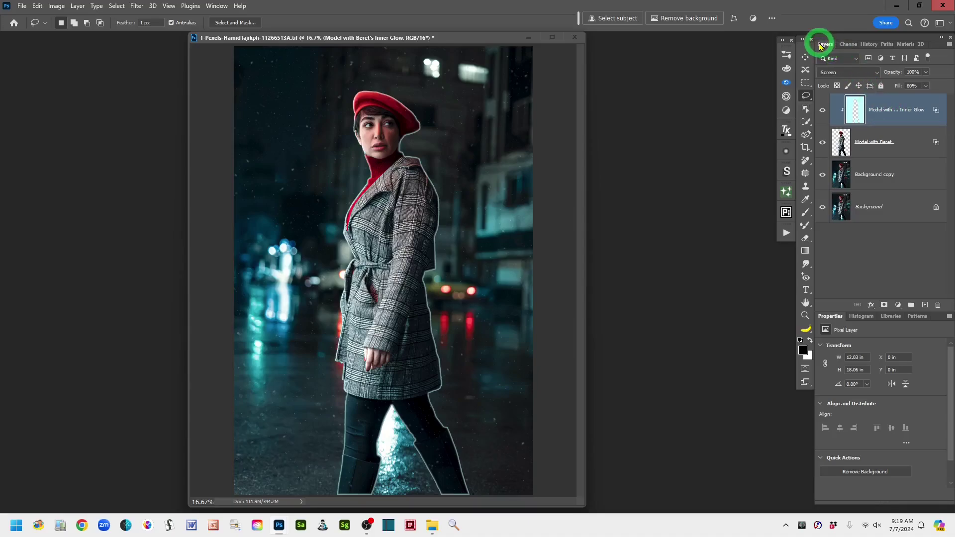
Add a black layer mask to the separated Inner Glow layer, discarding a white one first, and make the mask active.
{"action": "left_click", "coordinate": [884, 305]}
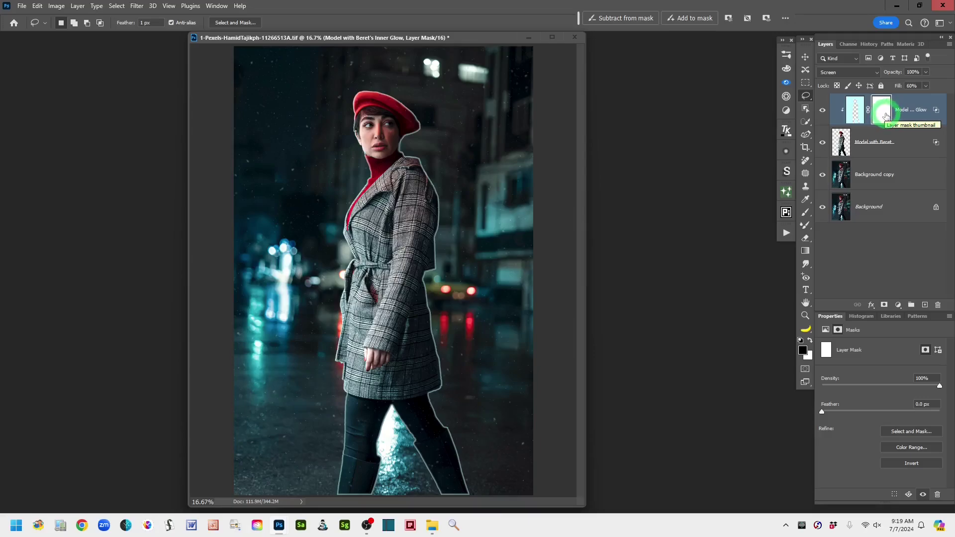
{"action": "left_click_drag", "start_coordinate": [884, 117], "coordinate": [938, 304]}
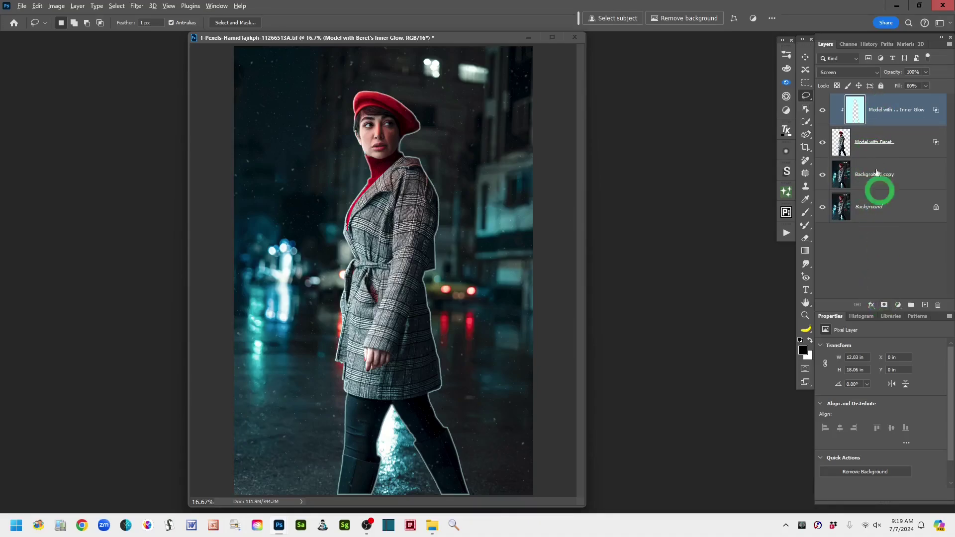
{"action": "left_click", "coordinate": [883, 306], "text": "alt"}
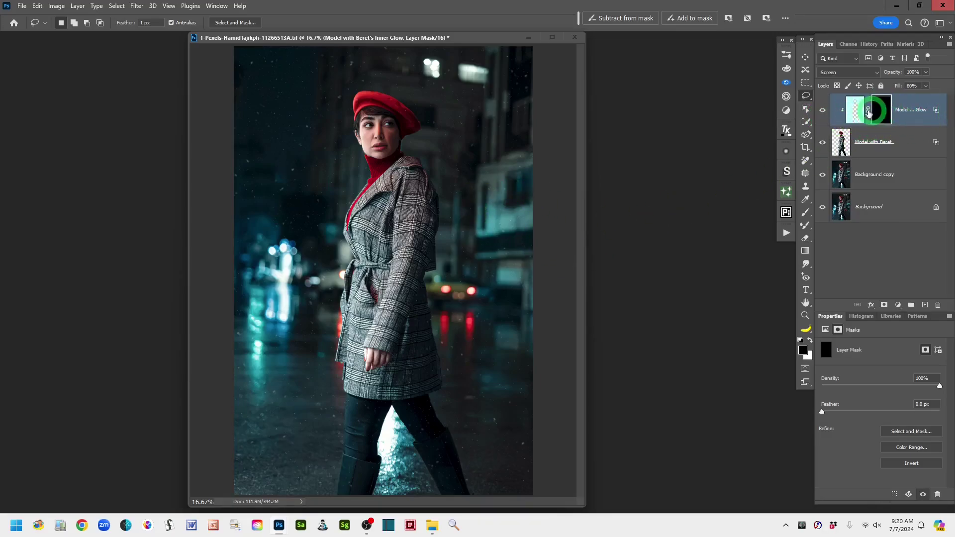
{"action": "left_click", "coordinate": [856, 114]}
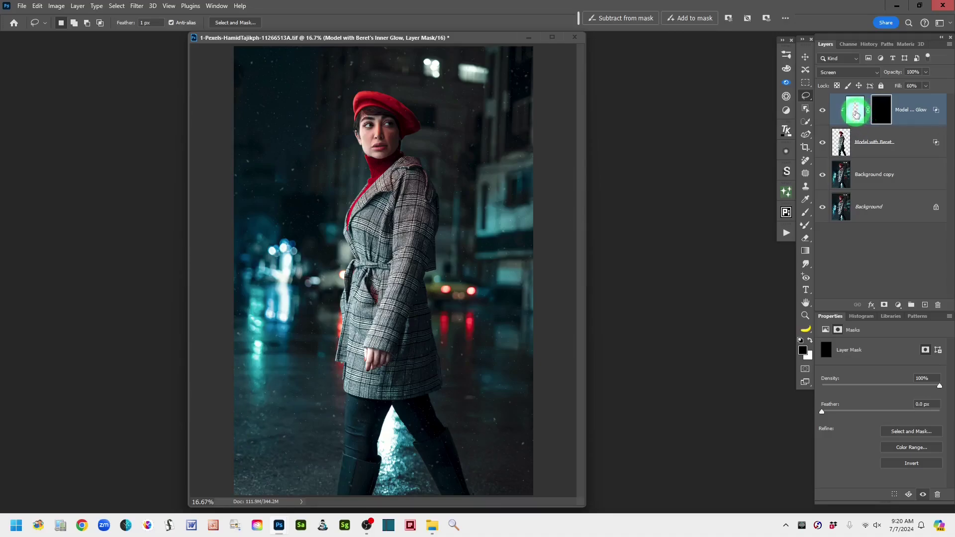
{"action": "left_click", "coordinate": [884, 103]}
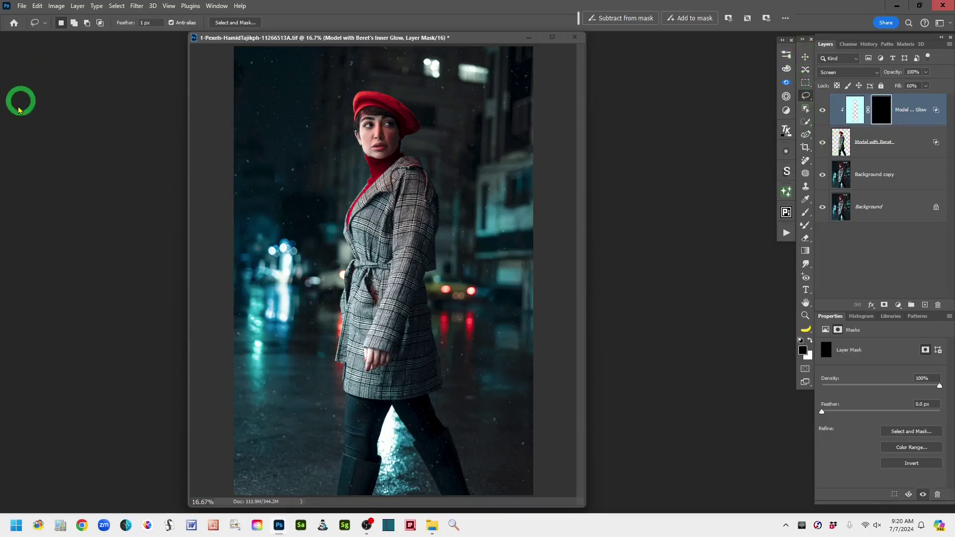
Choose the Brush tool with a soft round tip at 100% opacity and set its flow to 34%.
{"action": "left_click", "coordinate": [805, 213]}
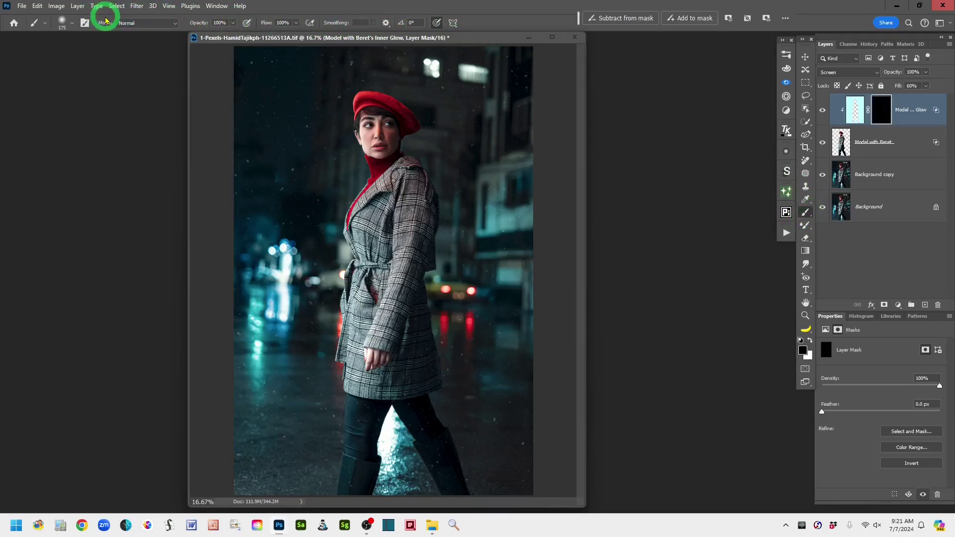
{"action": "left_click", "coordinate": [72, 27]}
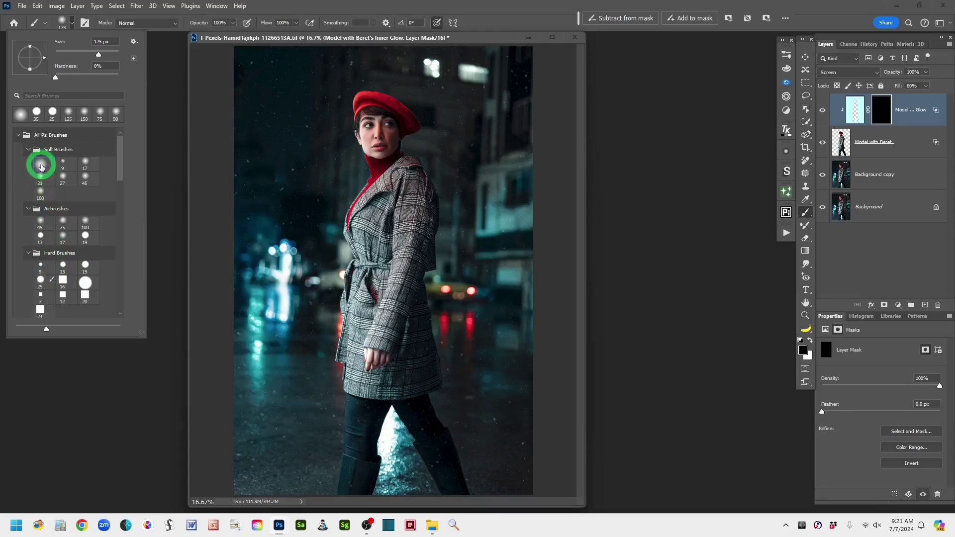
{"action": "left_click", "coordinate": [513, 22]}
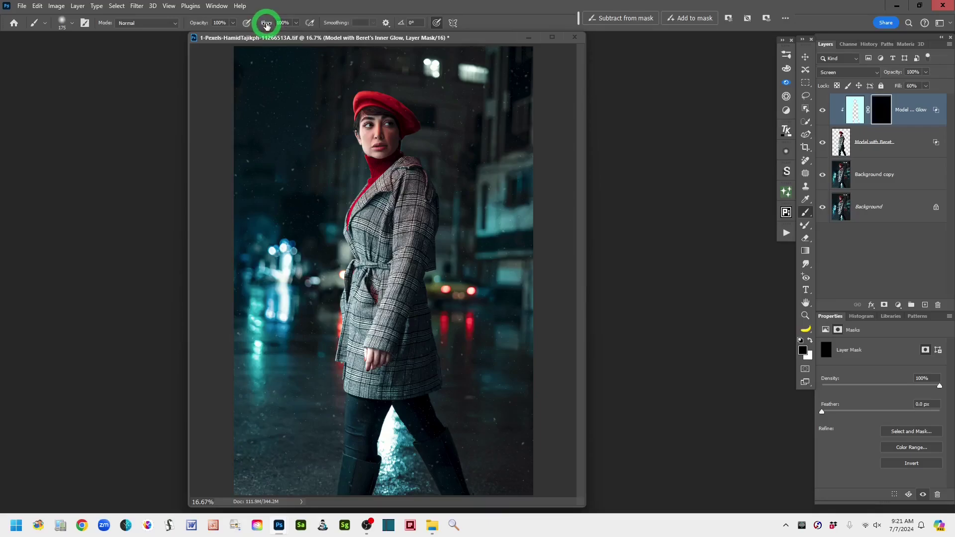
{"action": "left_click_drag", "start_coordinate": [266, 26], "coordinate": [234, 27]}
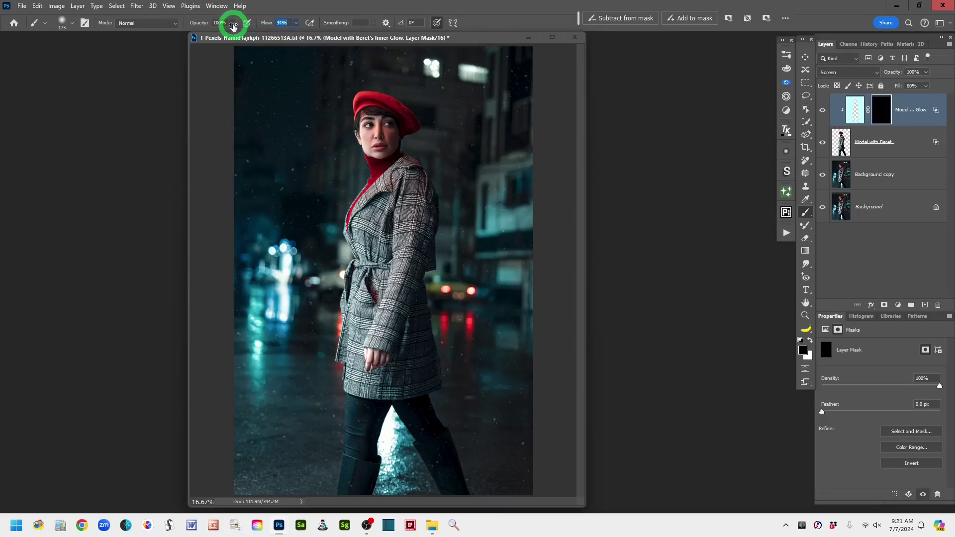
{"action": "left_click_drag", "start_coordinate": [232, 26], "coordinate": [233, 26]}
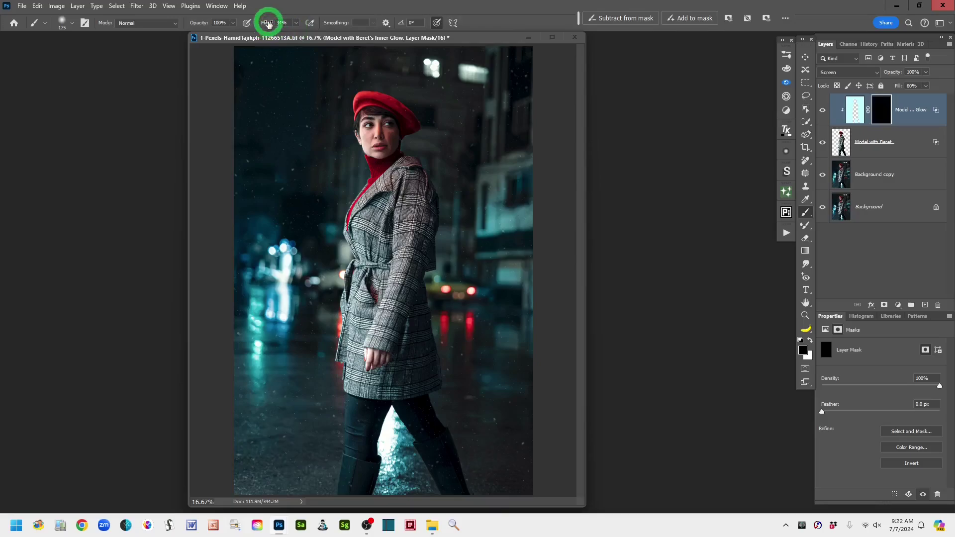
{"action": "left_click", "coordinate": [296, 24]}
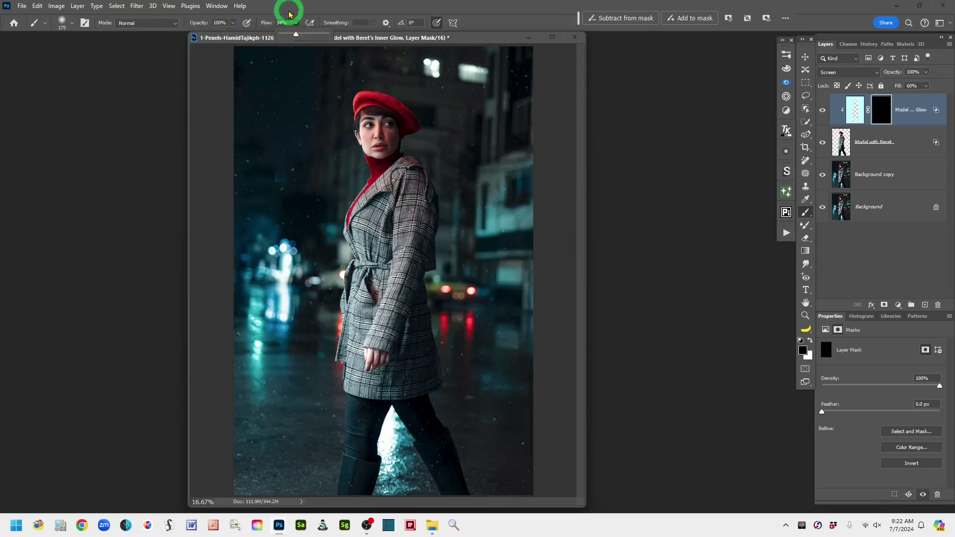
{"action": "left_click", "coordinate": [290, 14]}
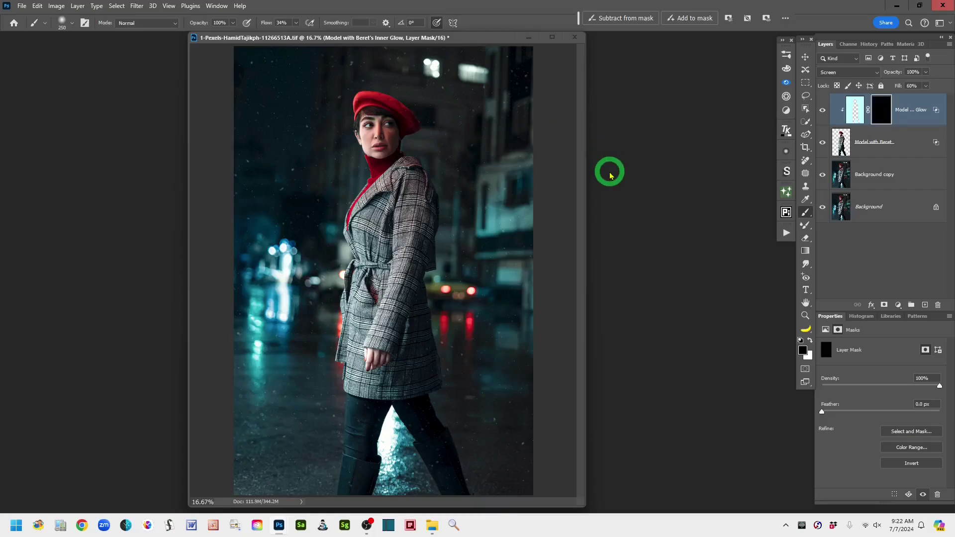
Paint with white on the Inner Glow mask to reveal the rim light around the beret, face and neck.
{"action": "key", "text": "ctrl+plus"}
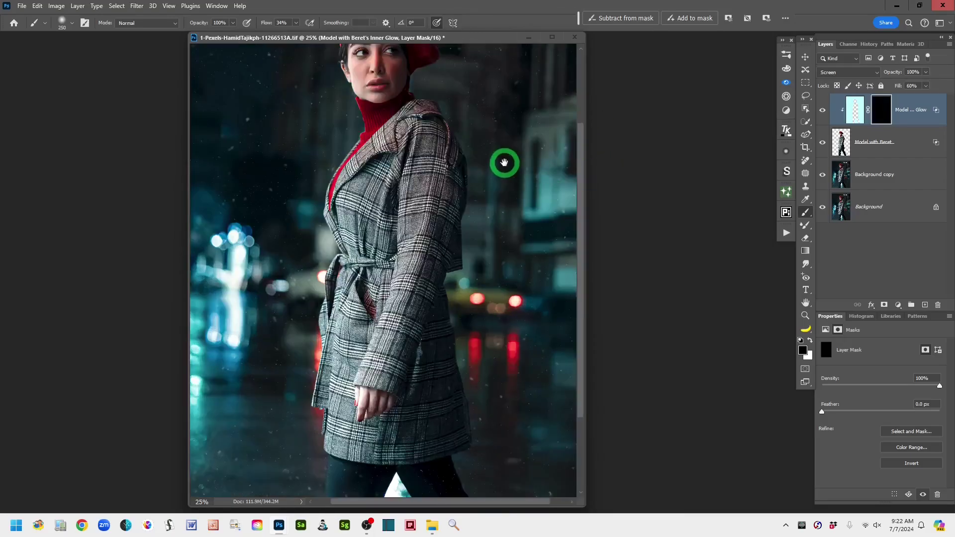
{"action": "left_click_drag", "start_coordinate": [504, 163], "coordinate": [495, 287]}
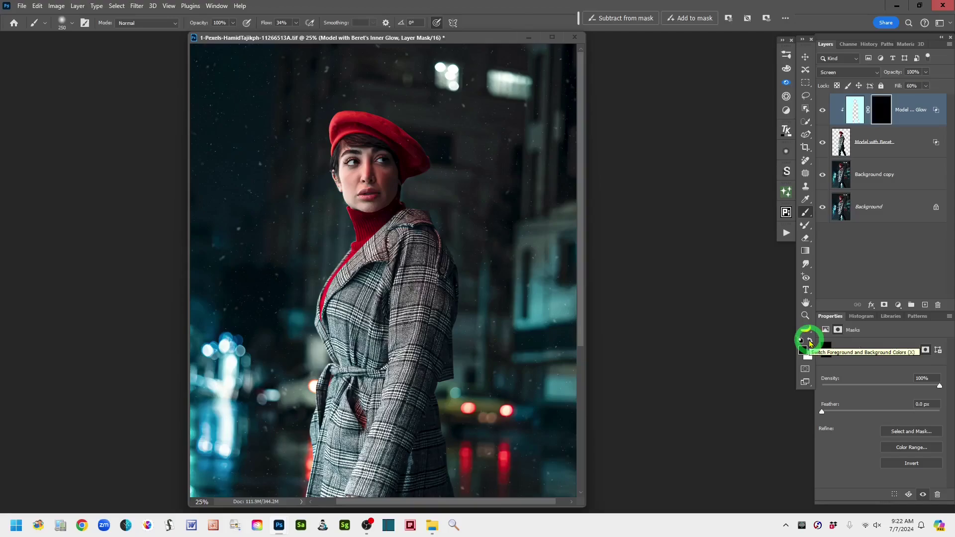
{"action": "left_click", "coordinate": [809, 341]}
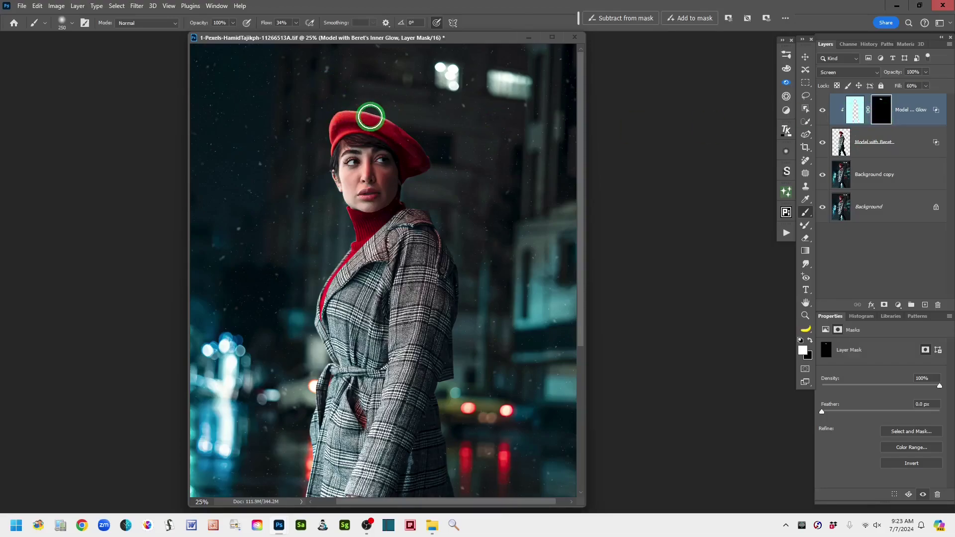
{"action": "left_click_drag", "start_coordinate": [399, 128], "coordinate": [419, 149]}
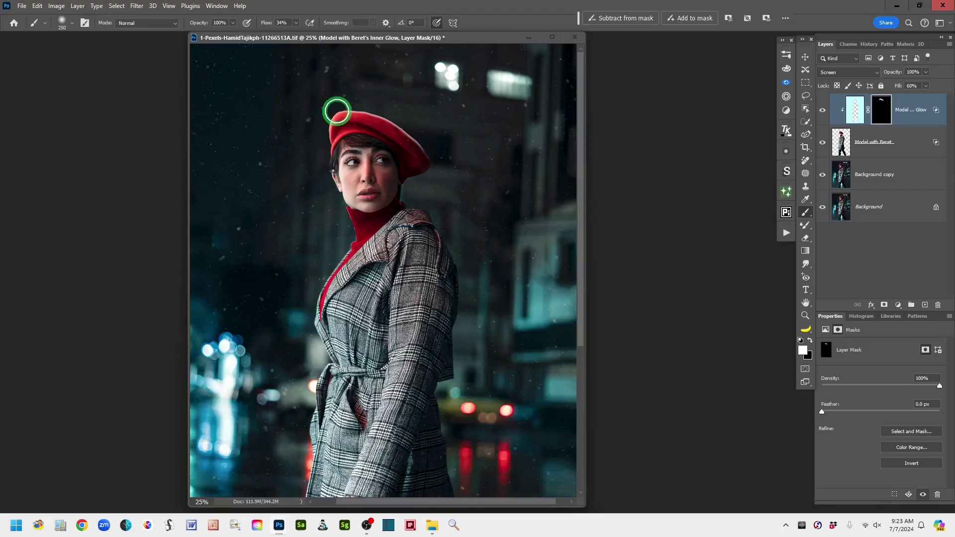
{"action": "left_click_drag", "start_coordinate": [335, 111], "coordinate": [328, 157]}
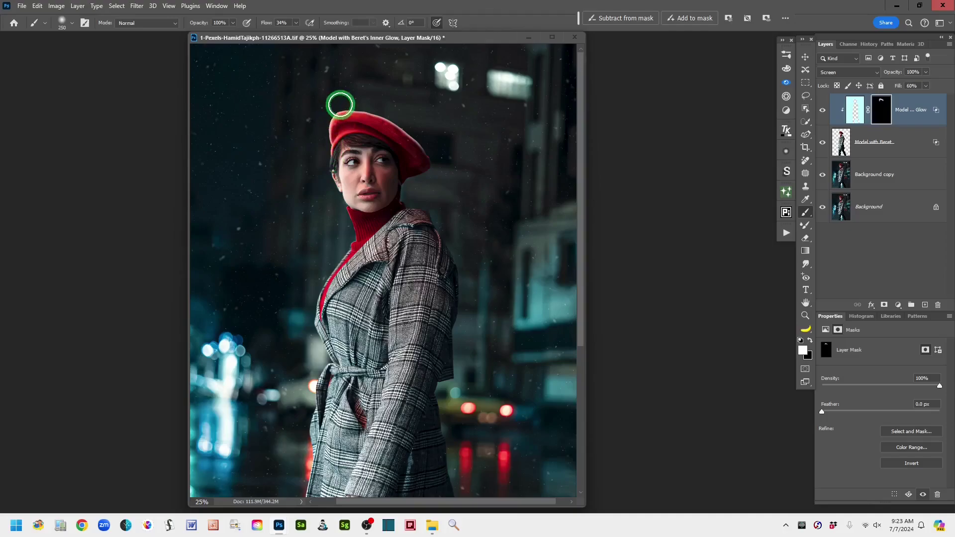
{"action": "mouse_move", "coordinate": [341, 107]}
{"action": "left_mouse_down"}
{"action": "mouse_move", "coordinate": [419, 142]}
{"action": "mouse_move", "coordinate": [430, 169]}
{"action": "mouse_move", "coordinate": [430, 155]}
{"action": "mouse_move", "coordinate": [419, 172]}
{"action": "mouse_move", "coordinate": [426, 164]}
{"action": "mouse_move", "coordinate": [402, 172]}
{"action": "mouse_move", "coordinate": [394, 194]}
{"action": "mouse_move", "coordinate": [399, 172]}
{"action": "mouse_move", "coordinate": [405, 213]}
{"action": "left_mouse_up"}
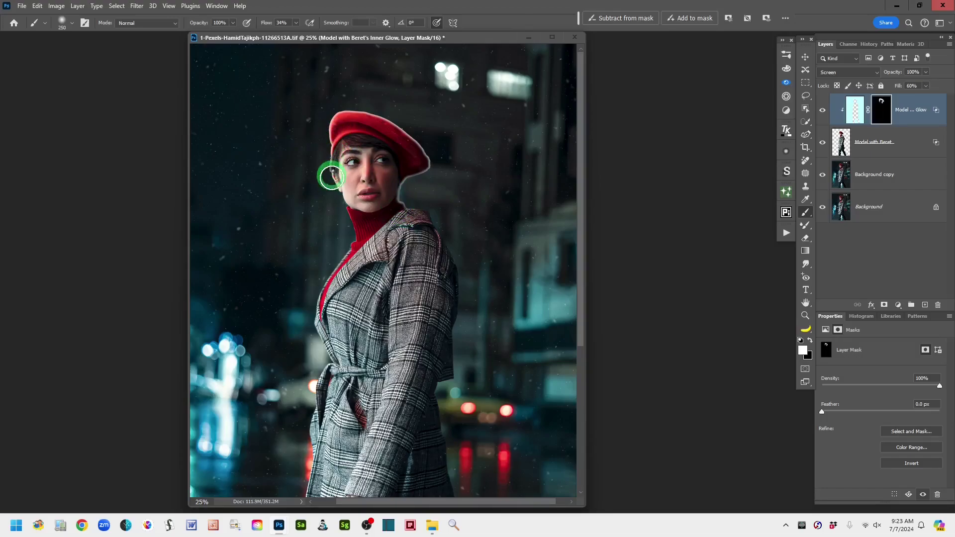
{"action": "mouse_move", "coordinate": [350, 210]}
{"action": "left_mouse_down"}
{"action": "mouse_move", "coordinate": [356, 236]}
{"action": "mouse_move", "coordinate": [344, 199]}
{"action": "left_mouse_up"}
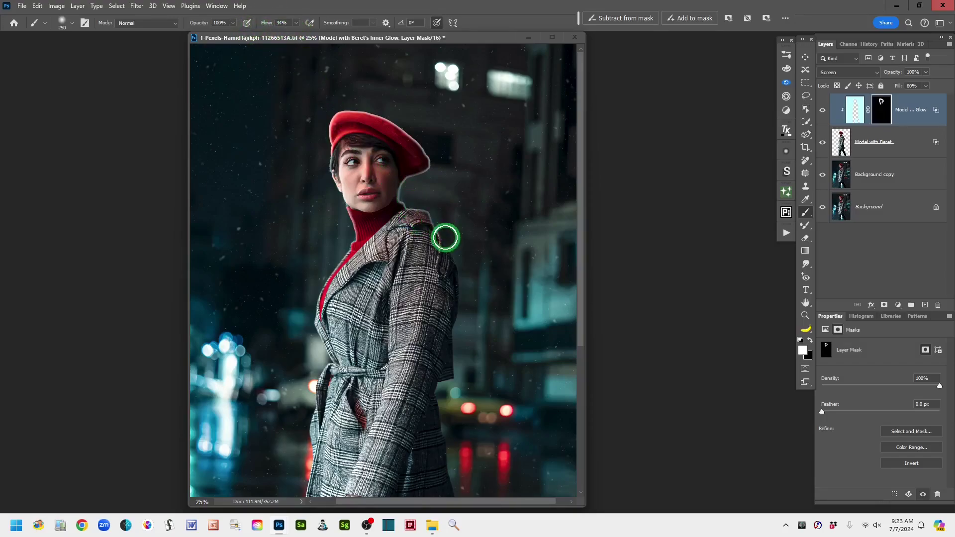
Paint with white on the Inner Glow mask to reveal the rim light along the collar, shoulder, sleeve, coat edges and legs.
{"action": "mouse_move", "coordinate": [401, 182]}
{"action": "left_mouse_down"}
{"action": "mouse_move", "coordinate": [406, 217]}
{"action": "mouse_move", "coordinate": [404, 201]}
{"action": "mouse_move", "coordinate": [430, 222]}
{"action": "mouse_move", "coordinate": [419, 214]}
{"action": "mouse_move", "coordinate": [435, 243]}
{"action": "mouse_move", "coordinate": [420, 208]}
{"action": "mouse_move", "coordinate": [448, 263]}
{"action": "mouse_move", "coordinate": [434, 217]}
{"action": "mouse_move", "coordinate": [454, 290]}
{"action": "mouse_move", "coordinate": [452, 266]}
{"action": "mouse_move", "coordinate": [453, 378]}
{"action": "mouse_move", "coordinate": [430, 364]}
{"action": "left_mouse_up"}
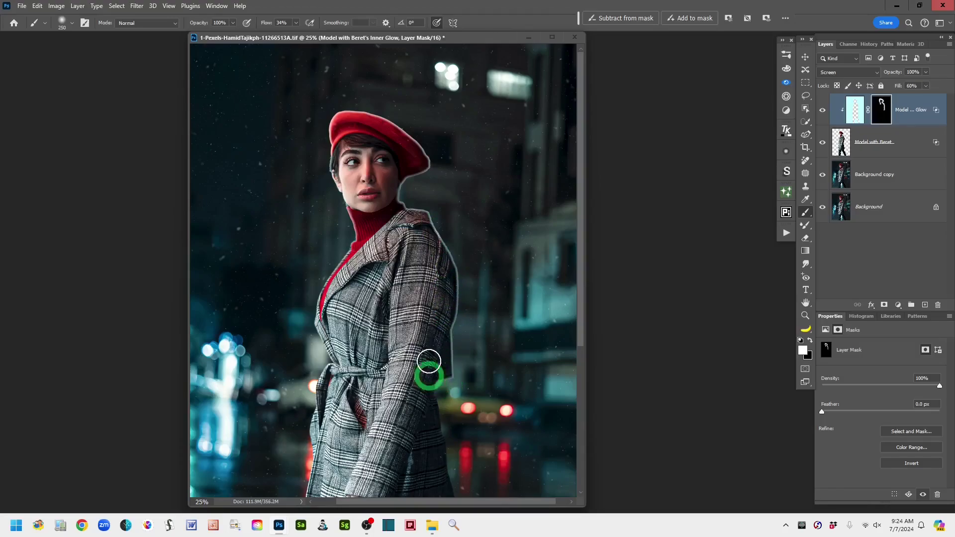
{"action": "mouse_move", "coordinate": [407, 213]}
{"action": "left_mouse_down"}
{"action": "mouse_move", "coordinate": [448, 282]}
{"action": "mouse_move", "coordinate": [417, 173]}
{"action": "mouse_move", "coordinate": [394, 204]}
{"action": "mouse_move", "coordinate": [416, 175]}
{"action": "mouse_move", "coordinate": [416, 149]}
{"action": "mouse_move", "coordinate": [373, 113]}
{"action": "mouse_move", "coordinate": [345, 113]}
{"action": "mouse_move", "coordinate": [332, 126]}
{"action": "mouse_move", "coordinate": [331, 166]}
{"action": "mouse_move", "coordinate": [350, 234]}
{"action": "mouse_move", "coordinate": [323, 304]}
{"action": "left_mouse_up"}
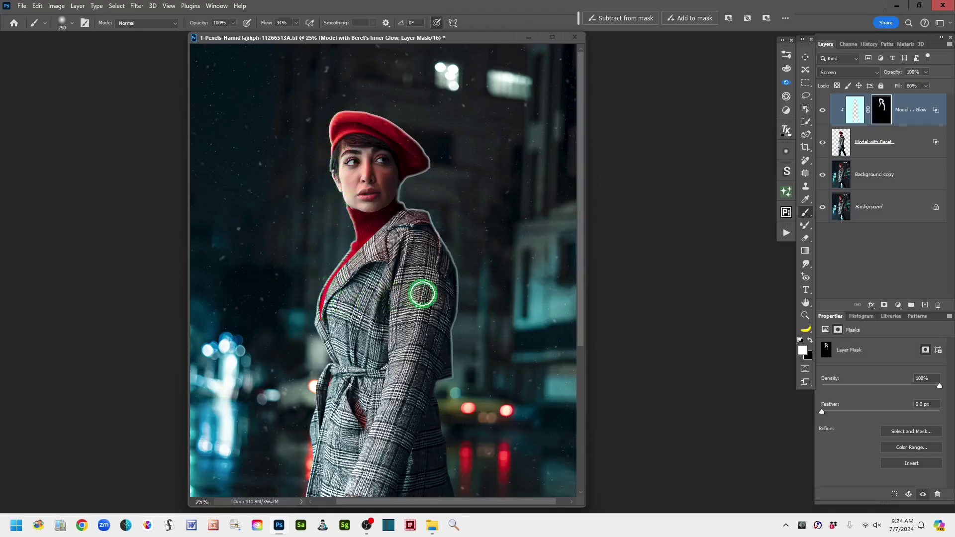
{"action": "left_click_drag", "start_coordinate": [502, 338], "coordinate": [520, 138]}
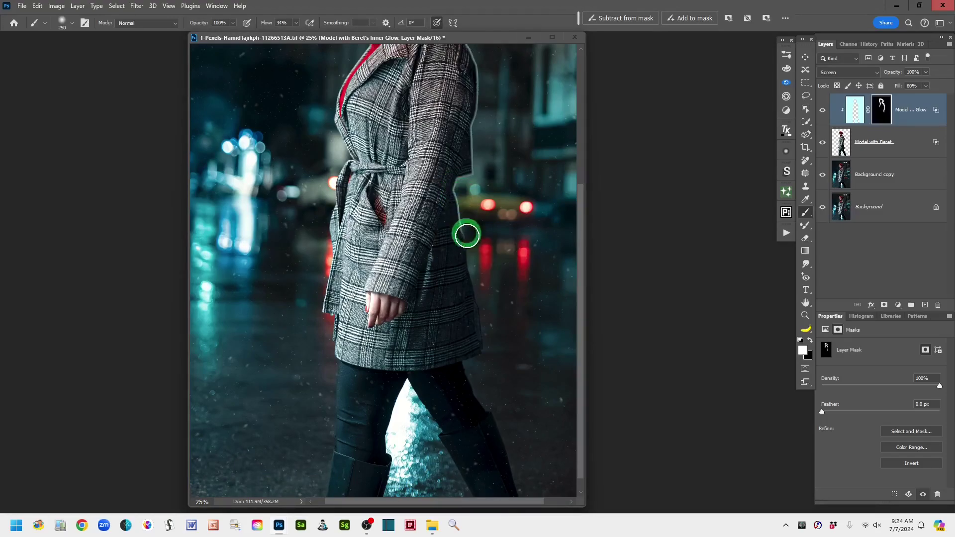
{"action": "mouse_move", "coordinate": [469, 285]}
{"action": "left_mouse_down"}
{"action": "mouse_move", "coordinate": [467, 261]}
{"action": "mouse_move", "coordinate": [481, 356]}
{"action": "mouse_move", "coordinate": [400, 417]}
{"action": "mouse_move", "coordinate": [386, 451]}
{"action": "mouse_move", "coordinate": [443, 357]}
{"action": "mouse_move", "coordinate": [368, 430]}
{"action": "mouse_move", "coordinate": [433, 379]}
{"action": "mouse_move", "coordinate": [463, 337]}
{"action": "mouse_move", "coordinate": [381, 418]}
{"action": "mouse_move", "coordinate": [459, 342]}
{"action": "mouse_move", "coordinate": [494, 352]}
{"action": "mouse_move", "coordinate": [431, 434]}
{"action": "mouse_move", "coordinate": [417, 428]}
{"action": "mouse_move", "coordinate": [413, 437]}
{"action": "mouse_move", "coordinate": [471, 358]}
{"action": "mouse_move", "coordinate": [431, 410]}
{"action": "mouse_move", "coordinate": [417, 391]}
{"action": "mouse_move", "coordinate": [439, 416]}
{"action": "mouse_move", "coordinate": [457, 362]}
{"action": "mouse_move", "coordinate": [467, 366]}
{"action": "mouse_move", "coordinate": [459, 348]}
{"action": "mouse_move", "coordinate": [385, 360]}
{"action": "mouse_move", "coordinate": [452, 379]}
{"action": "mouse_move", "coordinate": [467, 374]}
{"action": "mouse_move", "coordinate": [484, 421]}
{"action": "mouse_move", "coordinate": [323, 405]}
{"action": "mouse_move", "coordinate": [486, 420]}
{"action": "left_mouse_up"}
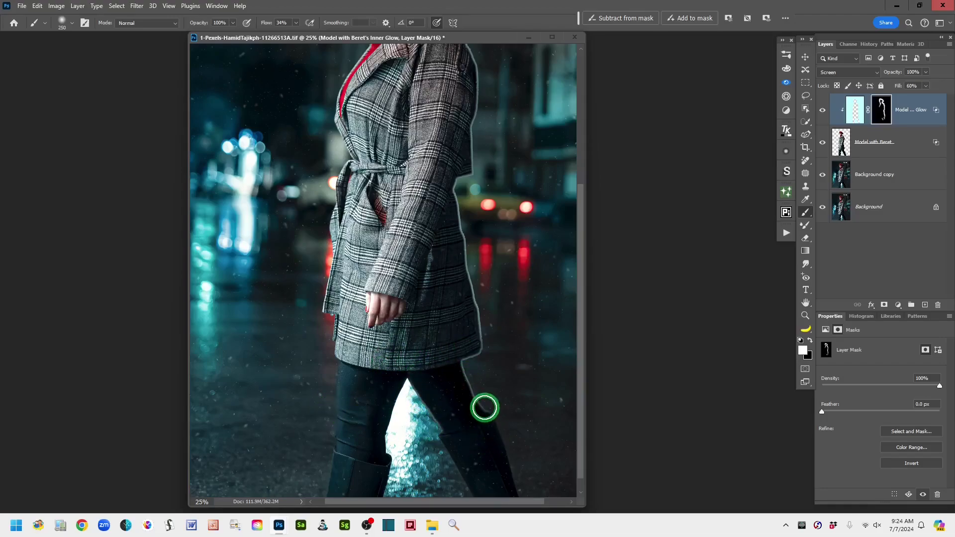
{"action": "mouse_move", "coordinate": [350, 445]}
{"action": "left_mouse_down"}
{"action": "mouse_move", "coordinate": [356, 379]}
{"action": "mouse_move", "coordinate": [335, 388]}
{"action": "mouse_move", "coordinate": [337, 431]}
{"action": "mouse_move", "coordinate": [343, 409]}
{"action": "mouse_move", "coordinate": [336, 454]}
{"action": "left_mouse_up"}
{"action": "left_click_drag", "start_coordinate": [387, 363], "coordinate": [403, 346]}
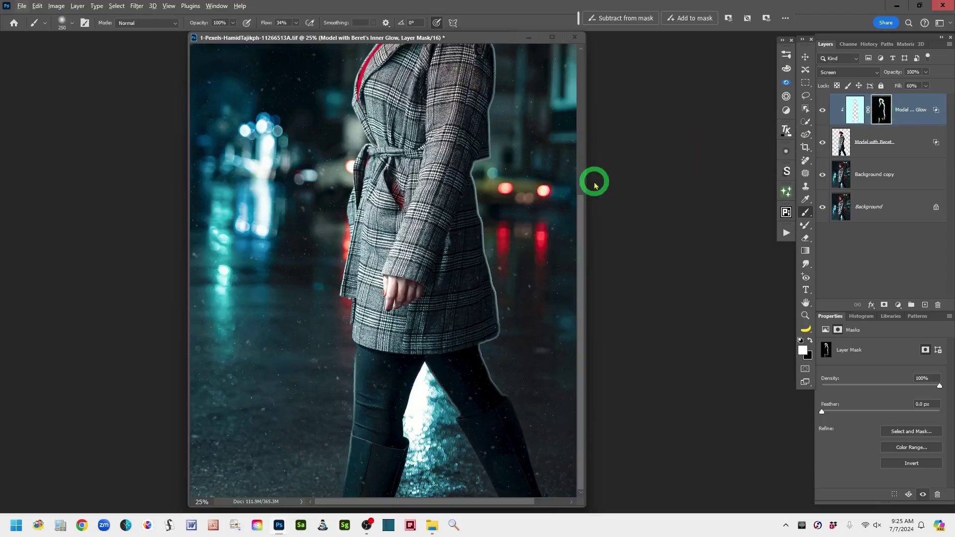
{"action": "key", "text": "ctrl+minus"}
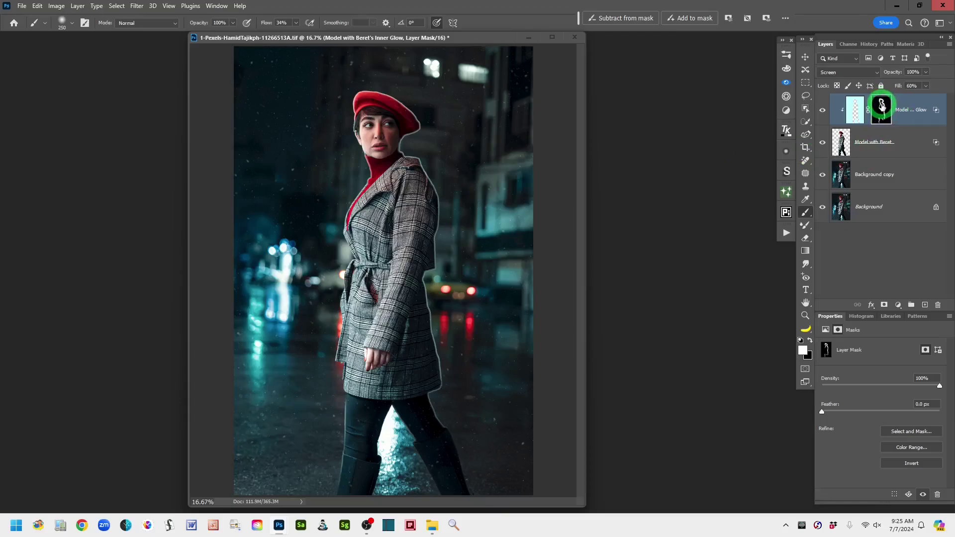
Inspect the painted Inner Glow mask on its own in black and white, and return to the image view.
{"action": "left_click", "coordinate": [881, 105], "text": "alt"}
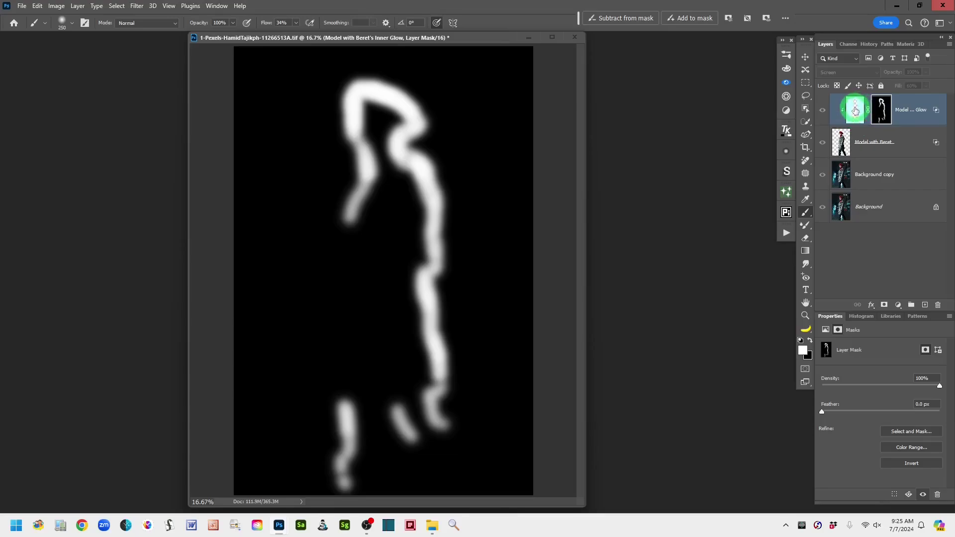
{"action": "left_click", "coordinate": [882, 114]}
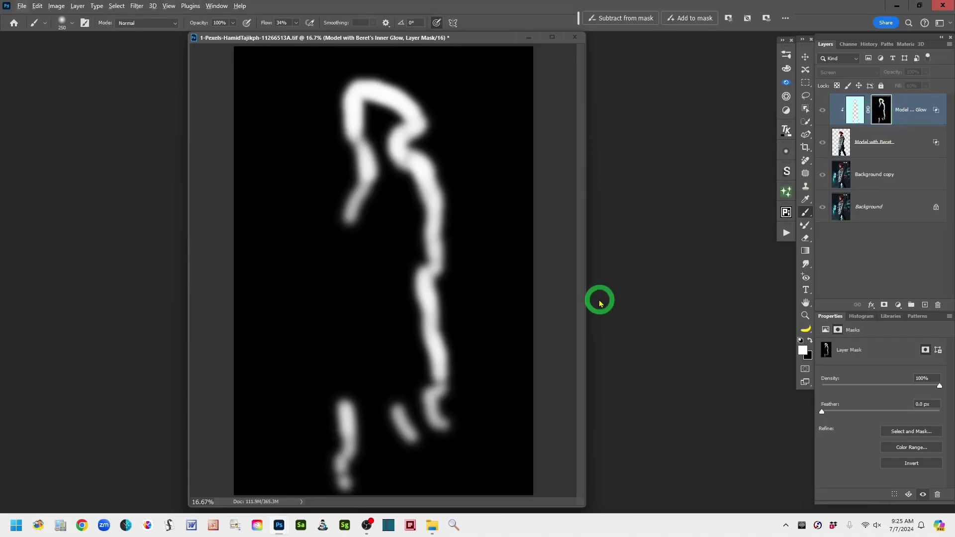
{"action": "left_click", "coordinate": [881, 114], "text": "alt"}
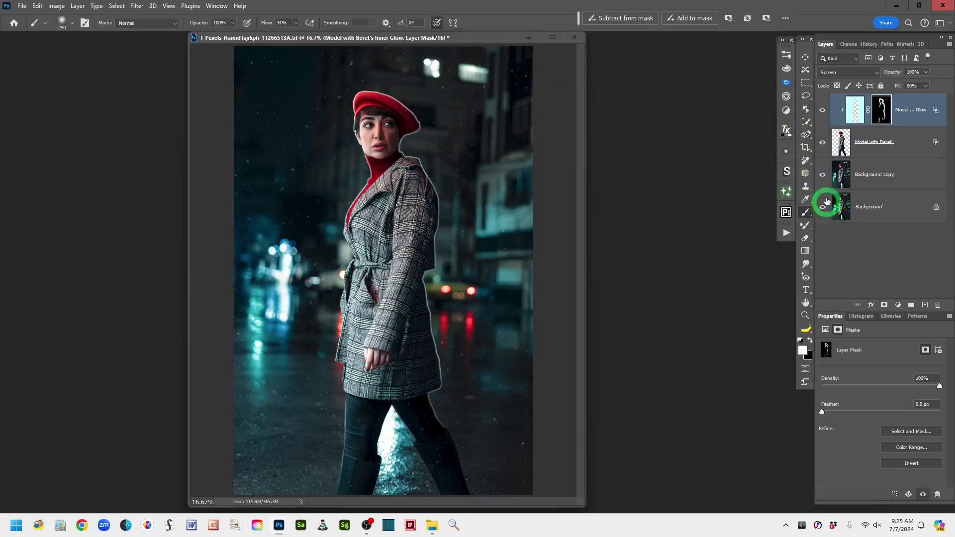
Compare the rim-lit portrait with the original by repeatedly showing only the Background layer and restoring all layers.
{"action": "left_click", "coordinate": [806, 100]}
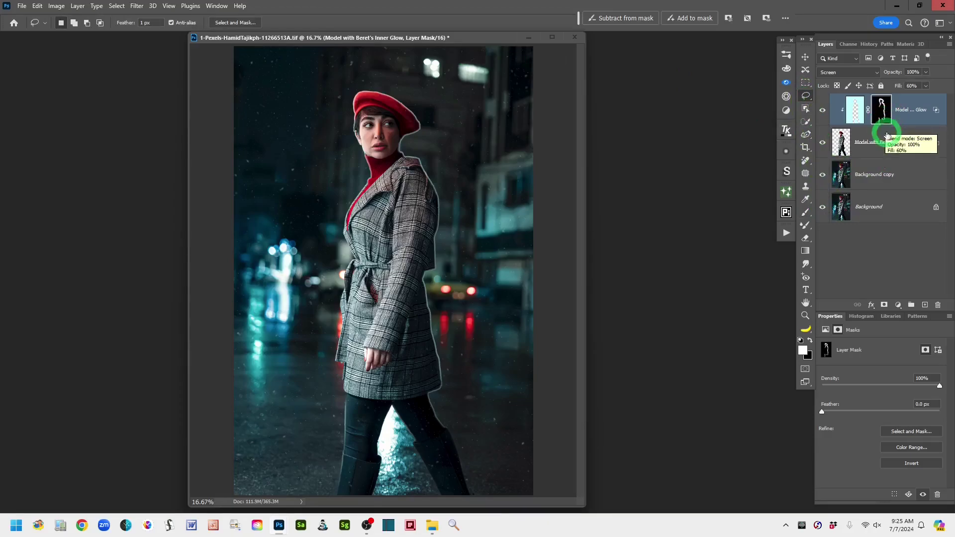
{"action": "left_click", "coordinate": [823, 208], "text": "alt"}
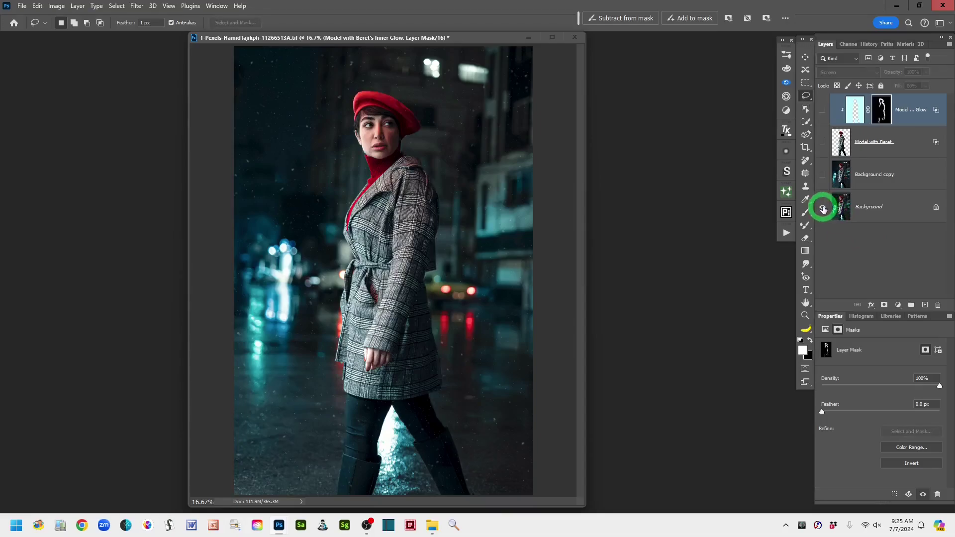
{"action": "left_click", "coordinate": [823, 208], "text": "alt"}
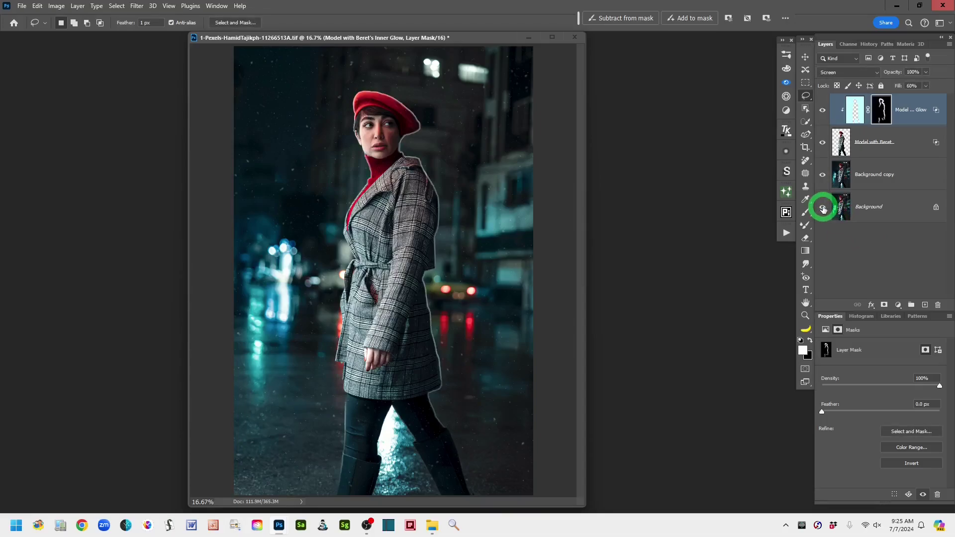
{"action": "left_click", "coordinate": [823, 208], "text": "alt"}
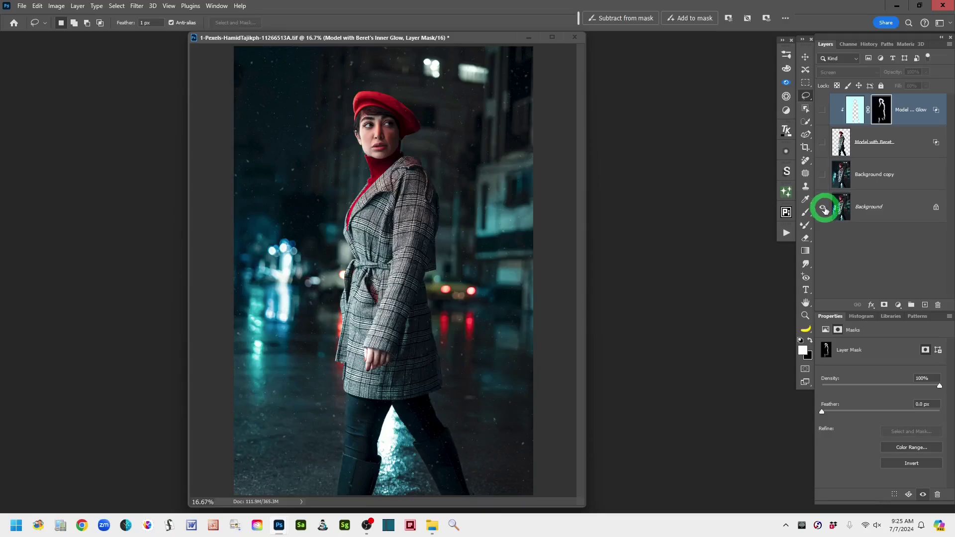
{"action": "left_click", "coordinate": [823, 208], "text": "alt"}
{"action": "left_click", "coordinate": [824, 210], "text": "alt"}
{"action": "left_click", "coordinate": [824, 209], "text": "alt"}
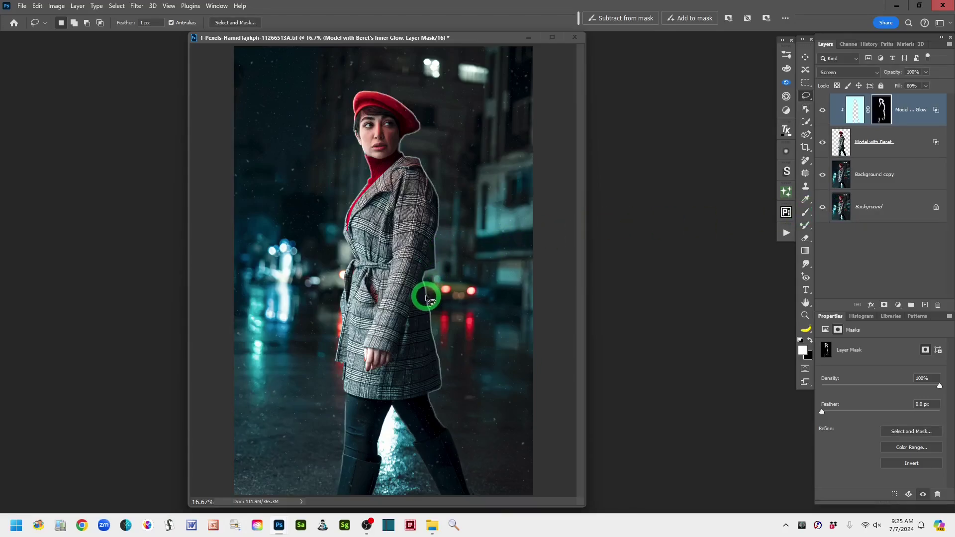
{"action": "left_click", "coordinate": [821, 208], "text": "alt"}
{"action": "left_click", "coordinate": [821, 209], "text": "alt"}
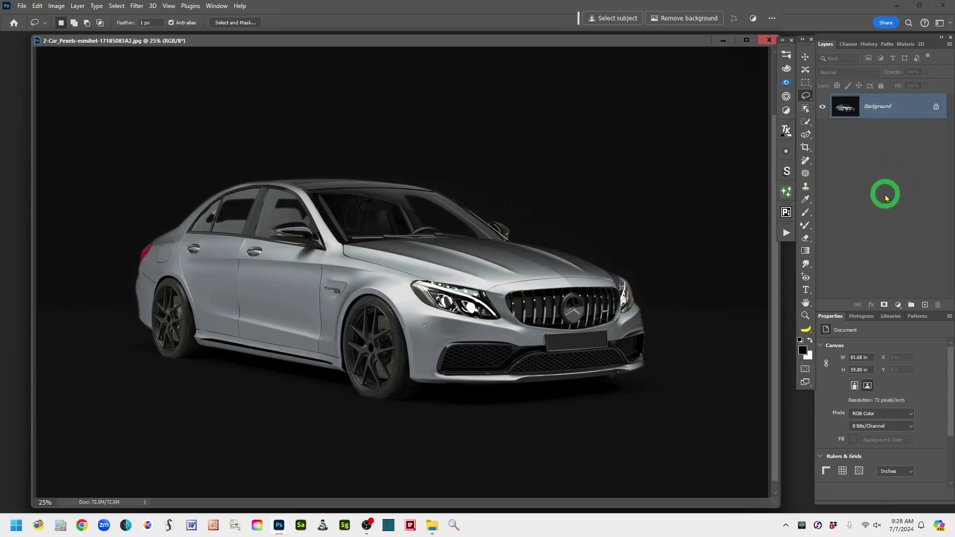
Duplicate the car image's Background layer and rename the duplicate as Bkgrnd copy.
{"action": "key", "text": "ctrl+j"}
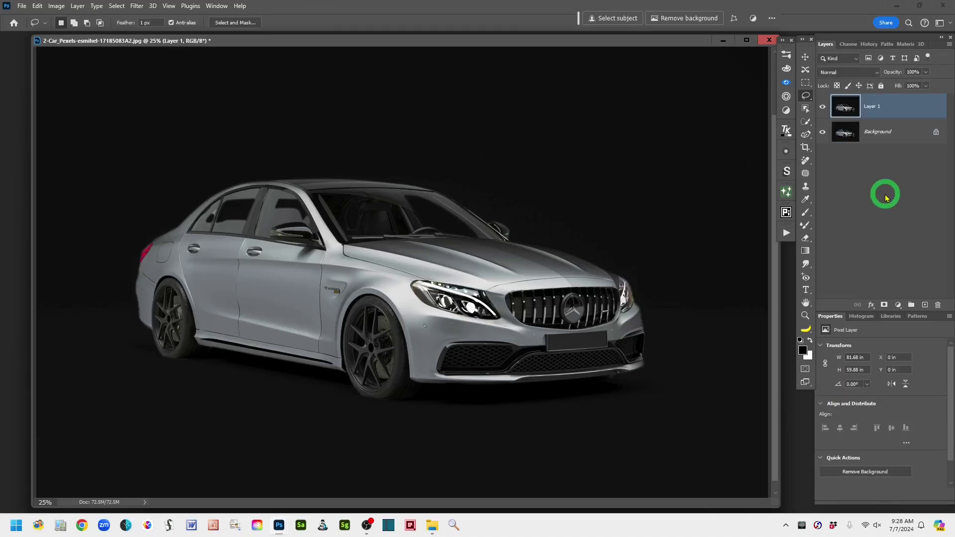
{"action": "double_click", "coordinate": [871, 107]}
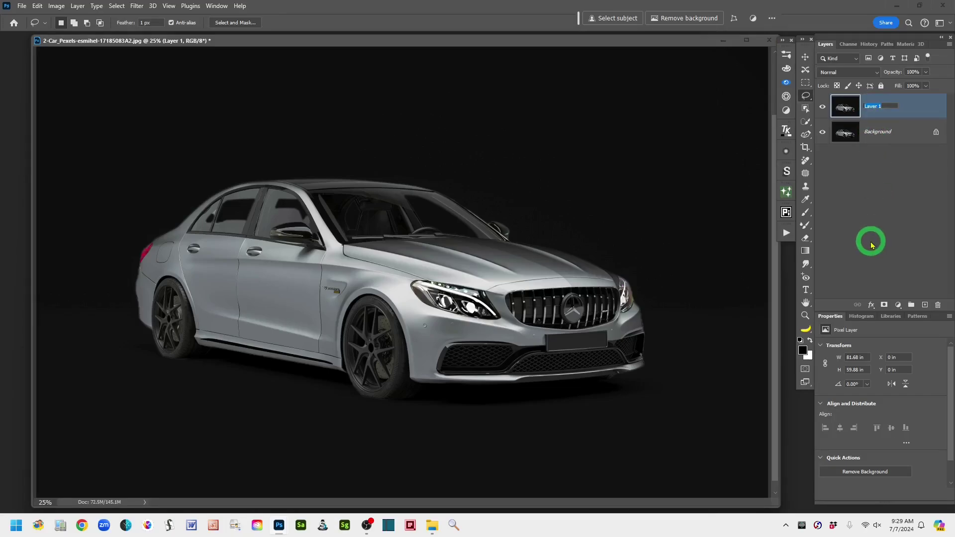
{"action": "type", "text": "Bkon"}
{"action": "type", "text": "d"}
{"action": "type", "text": " cop"}
{"action": "type", "text": "y"}
{"action": "left_click", "coordinate": [918, 104]}
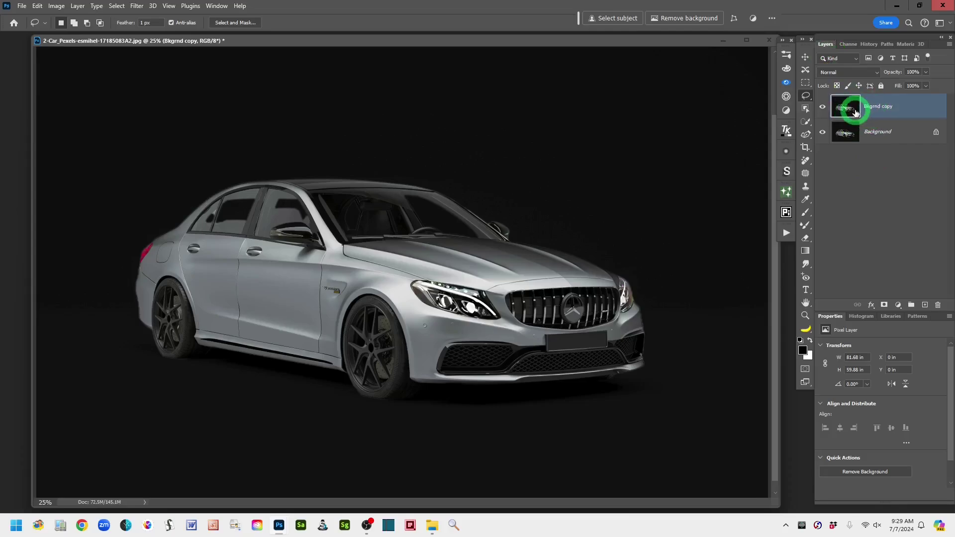
Select the car with Select Subject, turn the selection into a layer mask on Bkgrnd copy, and inspect the mask alone.
{"action": "left_click", "coordinate": [805, 110]}
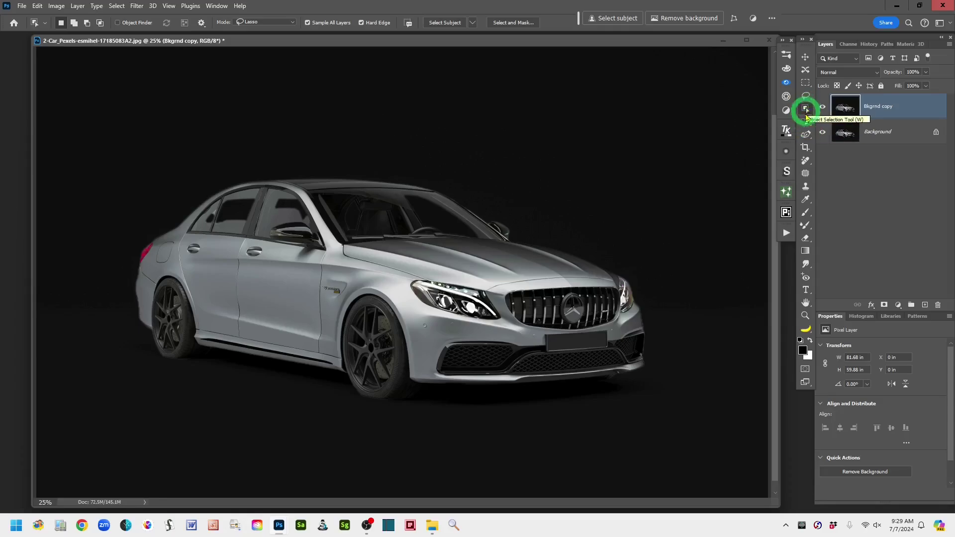
{"action": "left_click", "coordinate": [442, 24]}
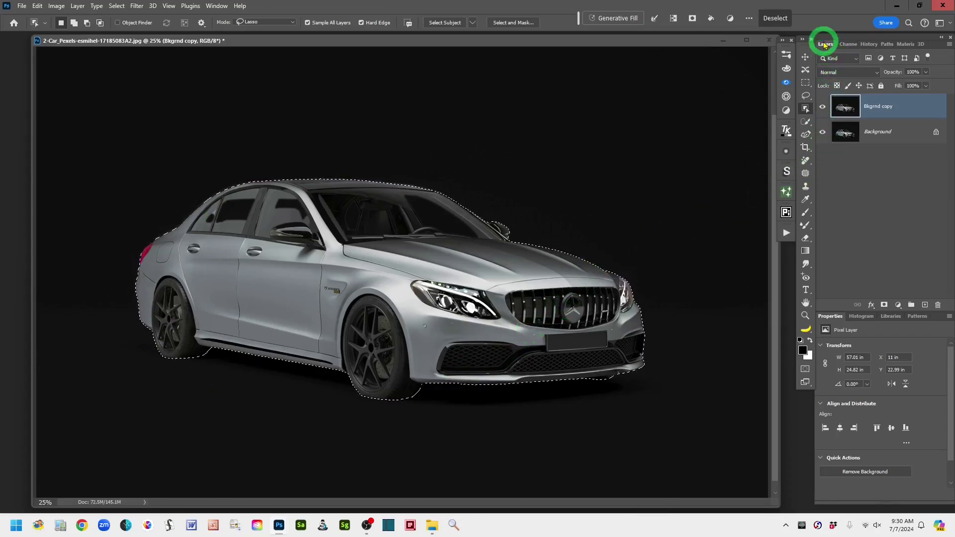
{"action": "left_click", "coordinate": [883, 305]}
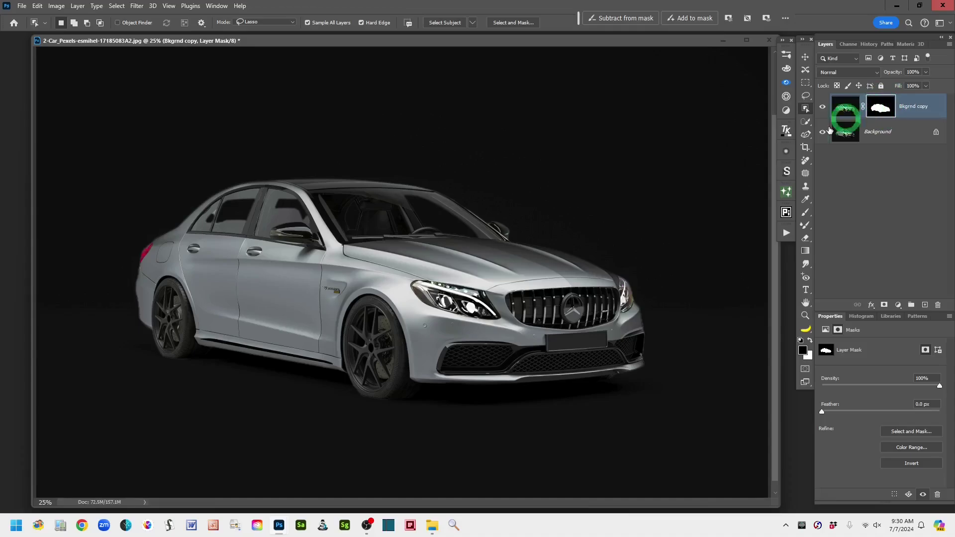
{"action": "left_click", "coordinate": [879, 108], "text": "alt"}
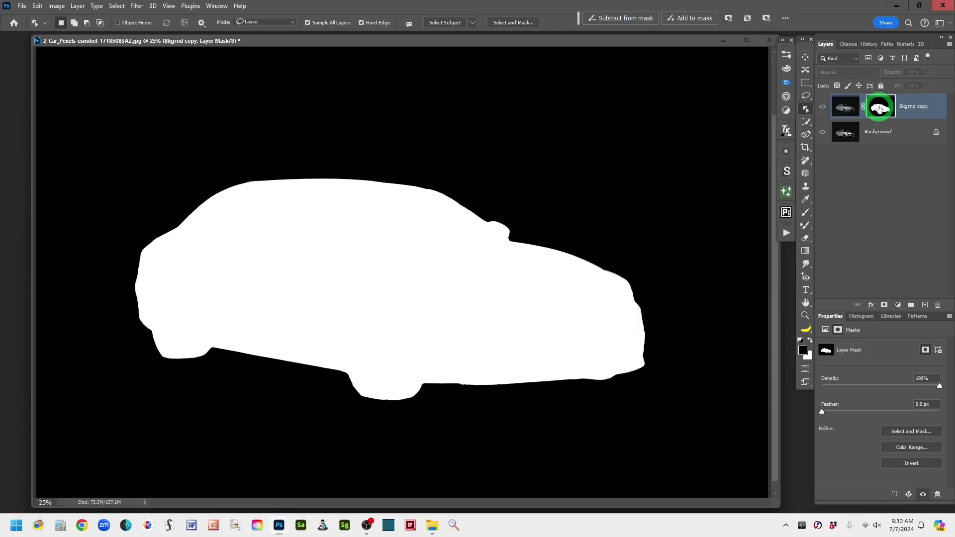
{"action": "left_click", "coordinate": [879, 109], "text": "alt"}
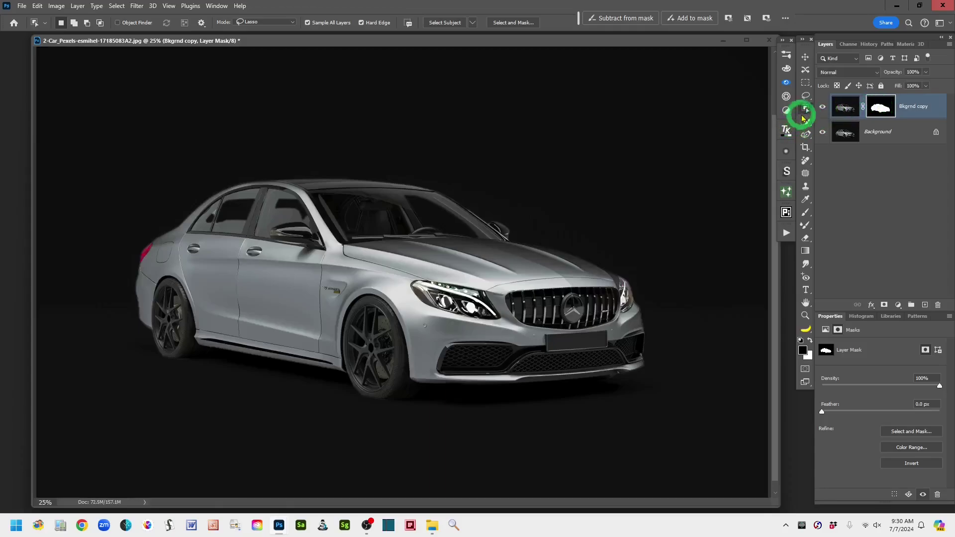
Load the Bkgrnd copy mask as a selection and copy the car's pixels onto a new layer.
{"action": "left_click", "coordinate": [884, 112], "text": "ctrl"}
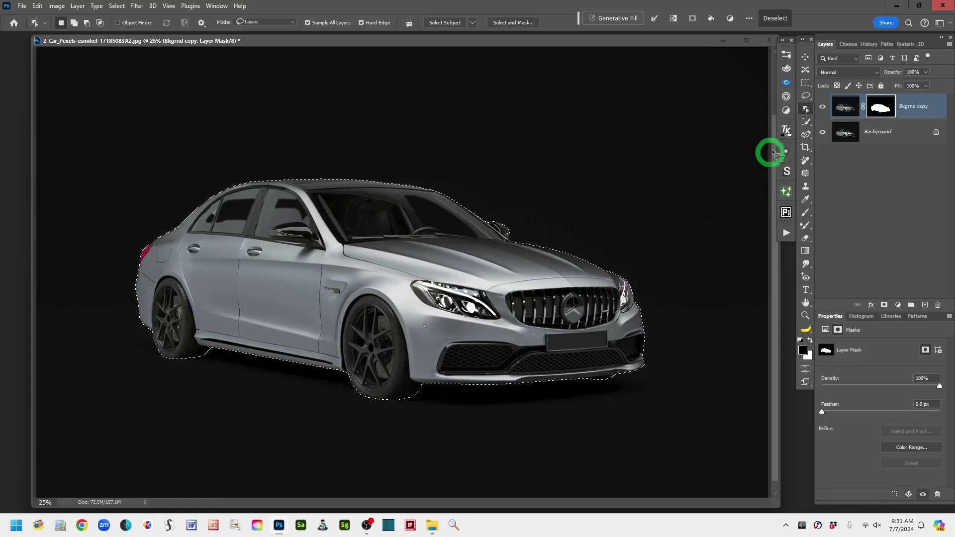
{"action": "left_click", "coordinate": [846, 107]}
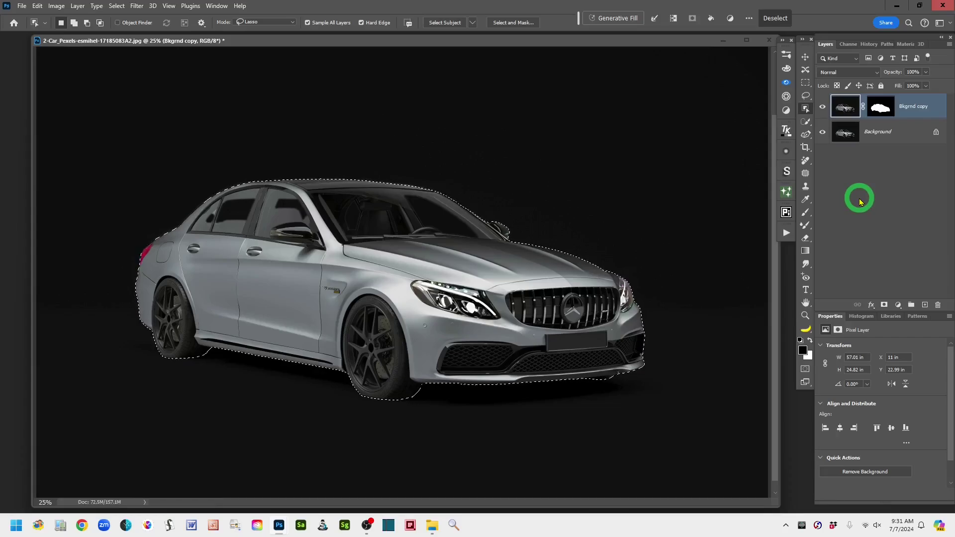
{"action": "key", "text": "ctrl+j"}
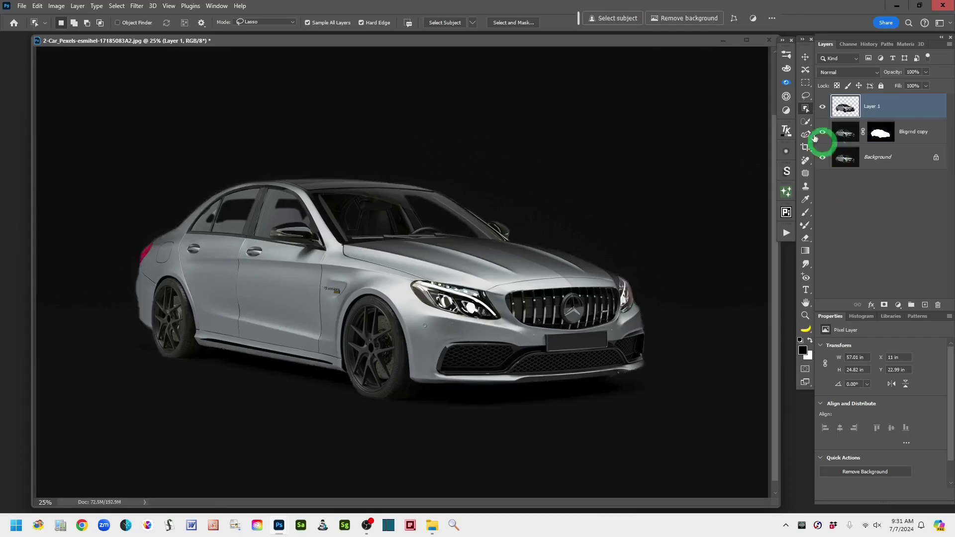
Check the cut-out car with both lower layers hidden, show them again, and rename the cut-out layer as Car.
{"action": "left_click", "coordinate": [806, 96]}
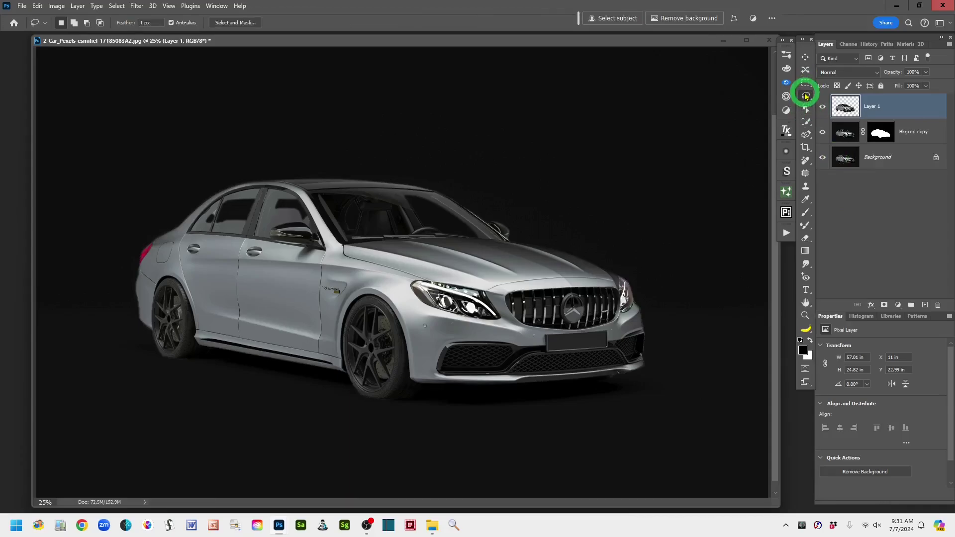
{"action": "left_click", "coordinate": [822, 132]}
{"action": "left_click", "coordinate": [822, 157]}
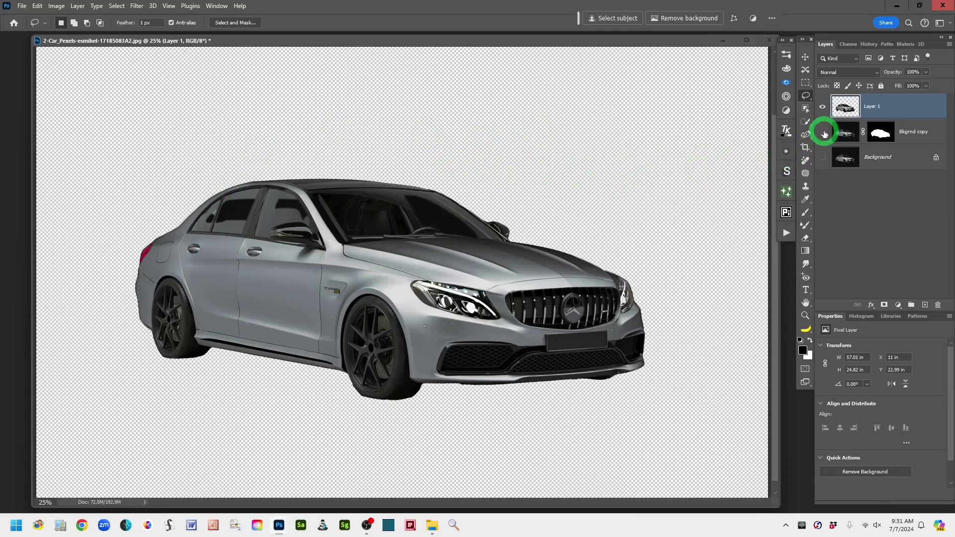
{"action": "left_click", "coordinate": [822, 133]}
{"action": "left_click", "coordinate": [822, 157]}
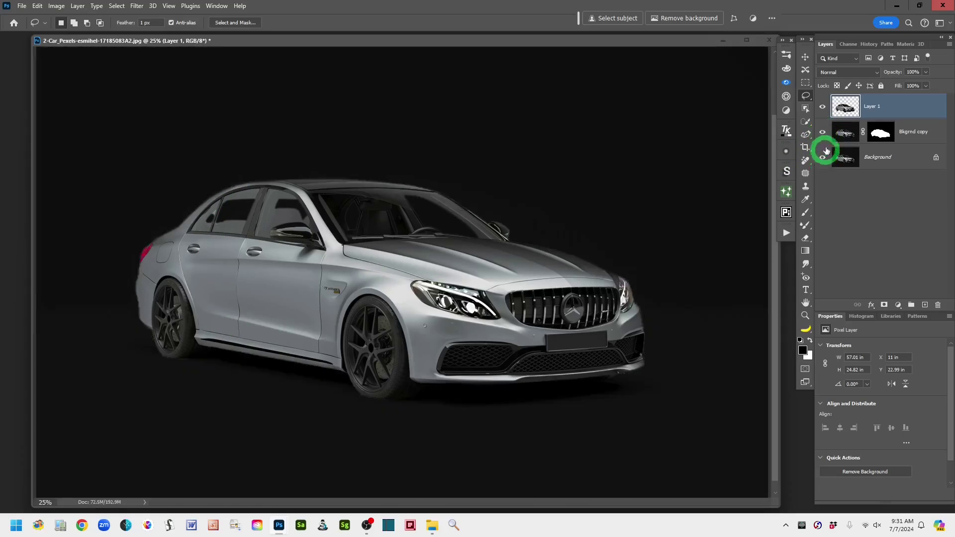
{"action": "double_click", "coordinate": [871, 108]}
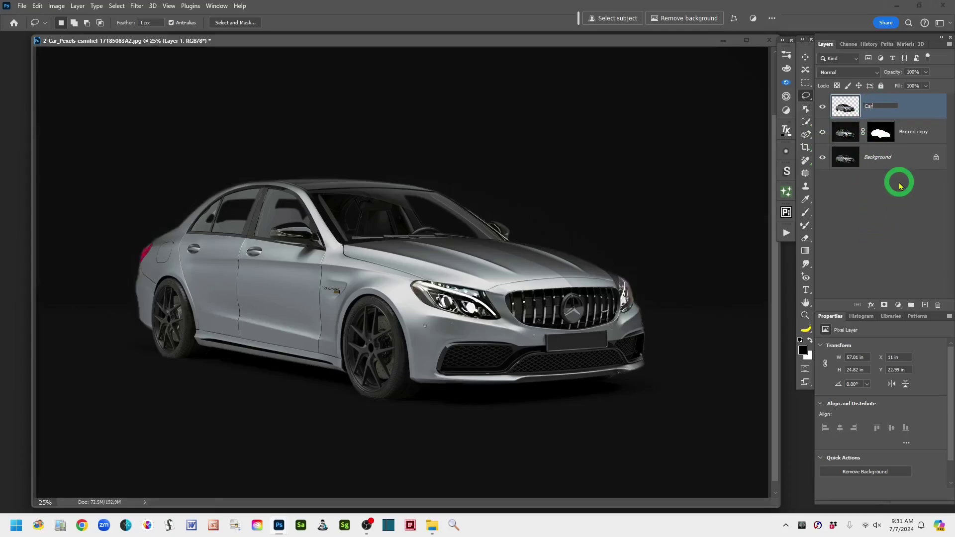
{"action": "left_click", "coordinate": [916, 102]}
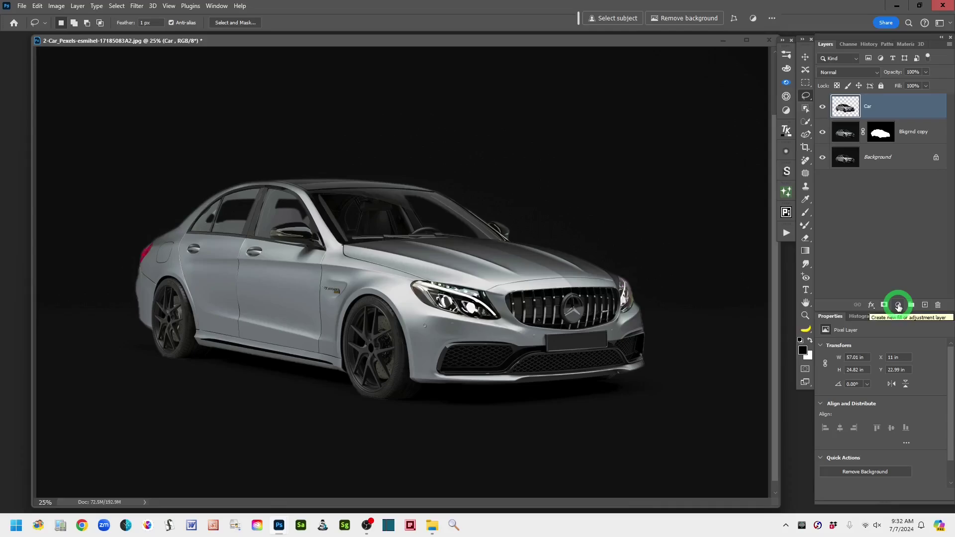
Add a Curves adjustment layer above the Car layer and make its adjustment active instead of its mask.
{"action": "left_click", "coordinate": [898, 306]}
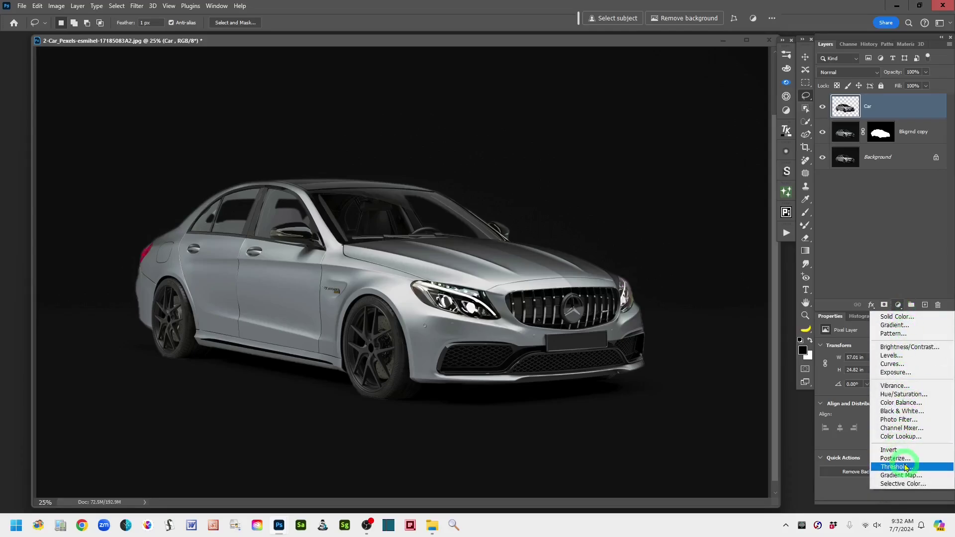
{"action": "left_click", "coordinate": [930, 367]}
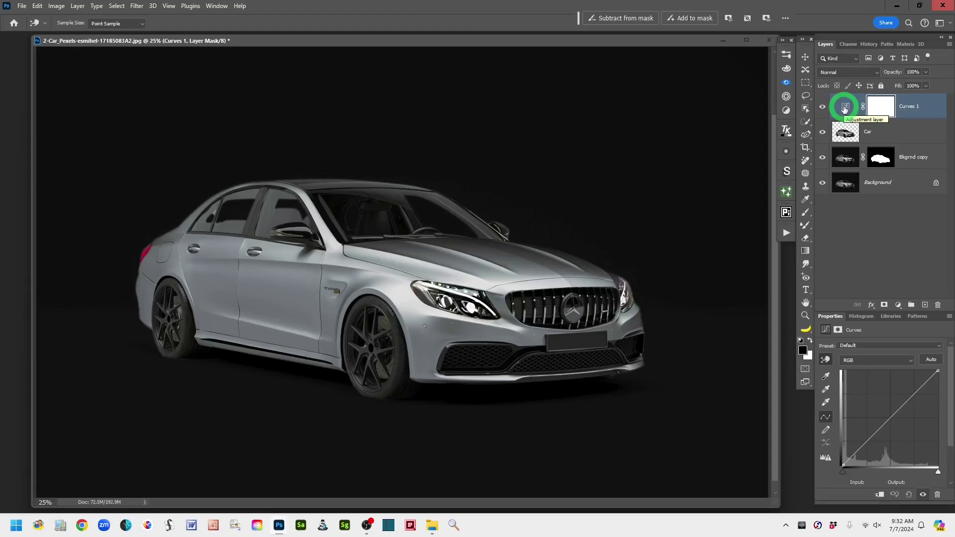
{"action": "left_click", "coordinate": [844, 108]}
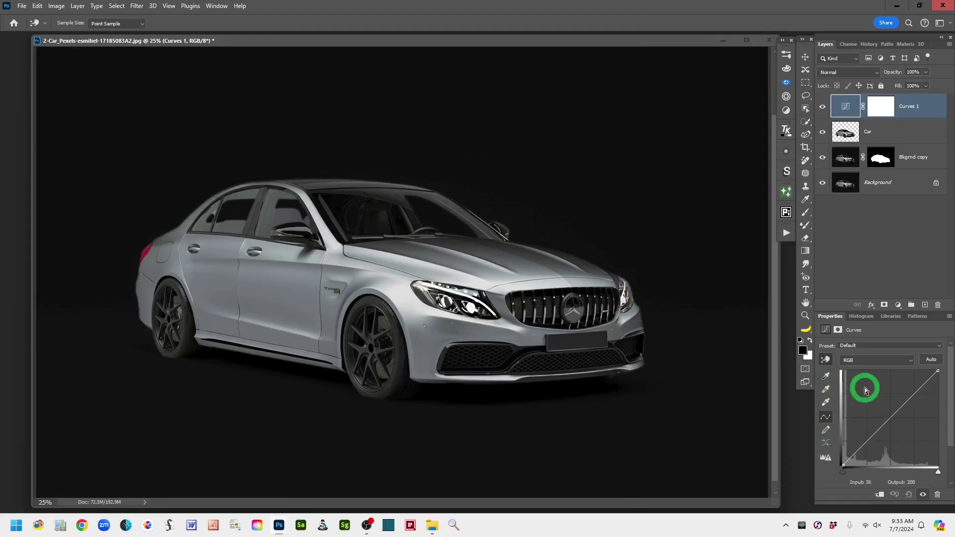
Brighten the RGB curve with points at input 136, output 237 and input 72, output 124, plus a low shadow point.
{"action": "left_click", "coordinate": [906, 401]}
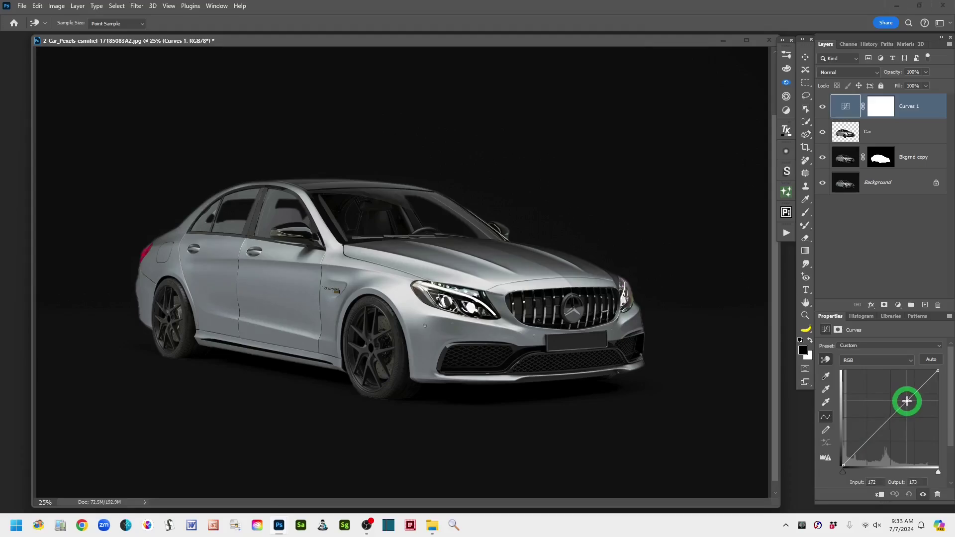
{"action": "left_click_drag", "start_coordinate": [906, 401], "coordinate": [892, 381]}
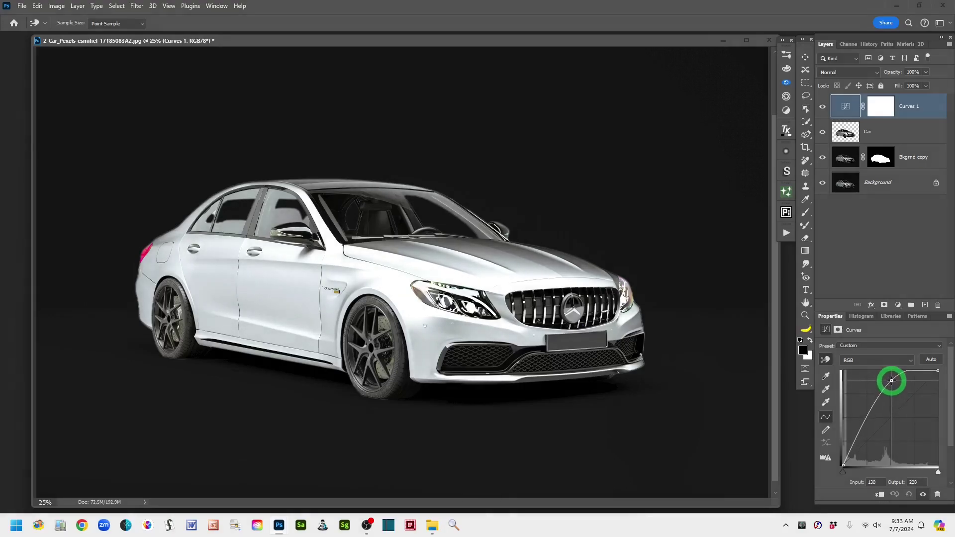
{"action": "left_click_drag", "start_coordinate": [891, 380], "coordinate": [894, 376]}
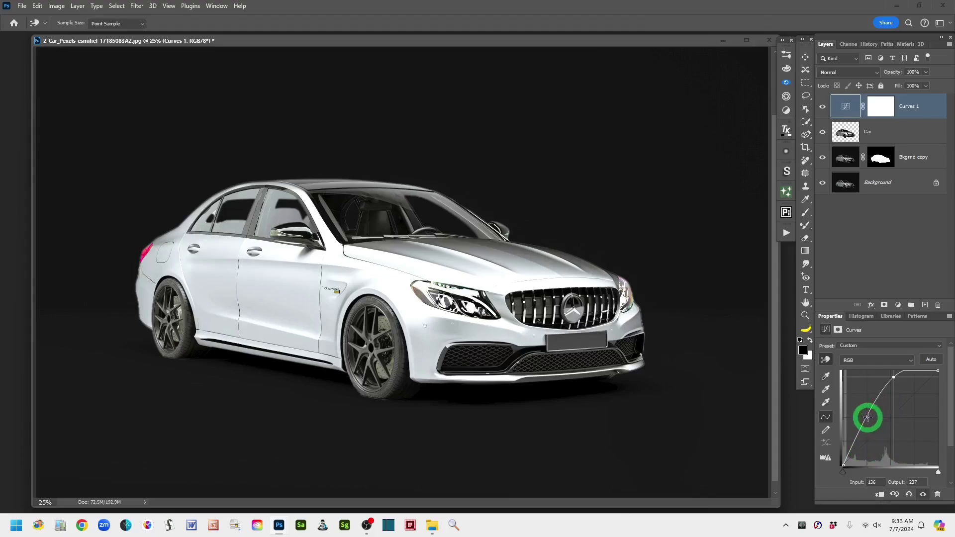
{"action": "left_click", "coordinate": [870, 421]}
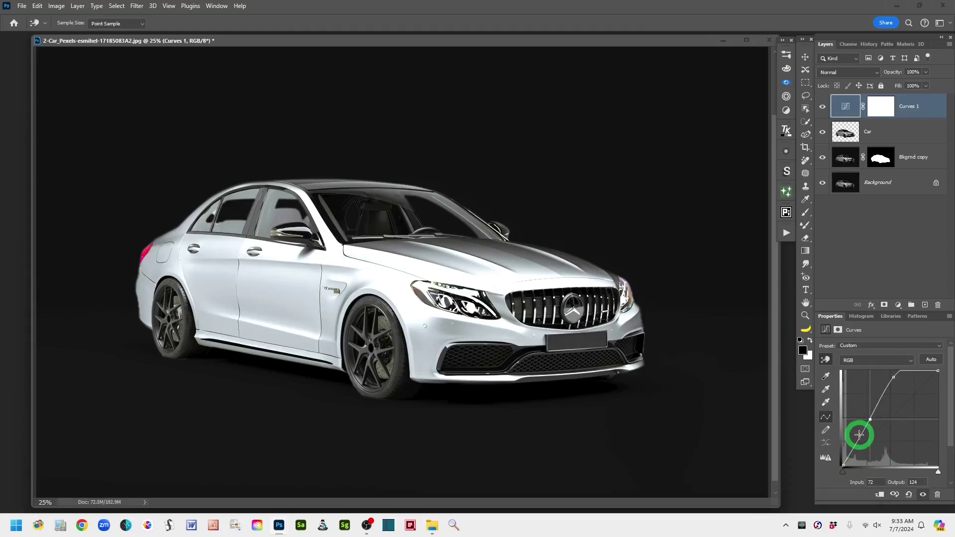
{"action": "left_click", "coordinate": [884, 392]}
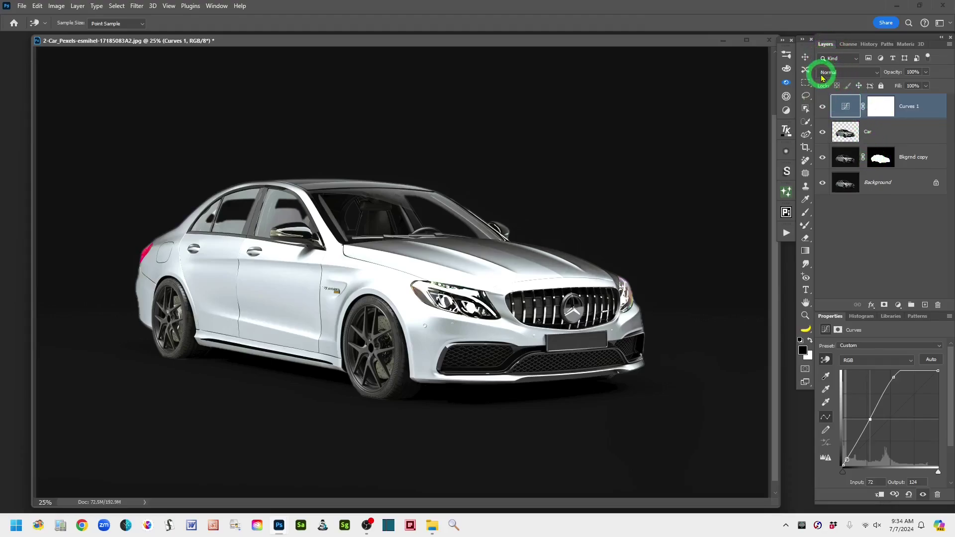
Set the Curves 1 layer's blend mode to Screen.
{"action": "left_click", "coordinate": [876, 75]}
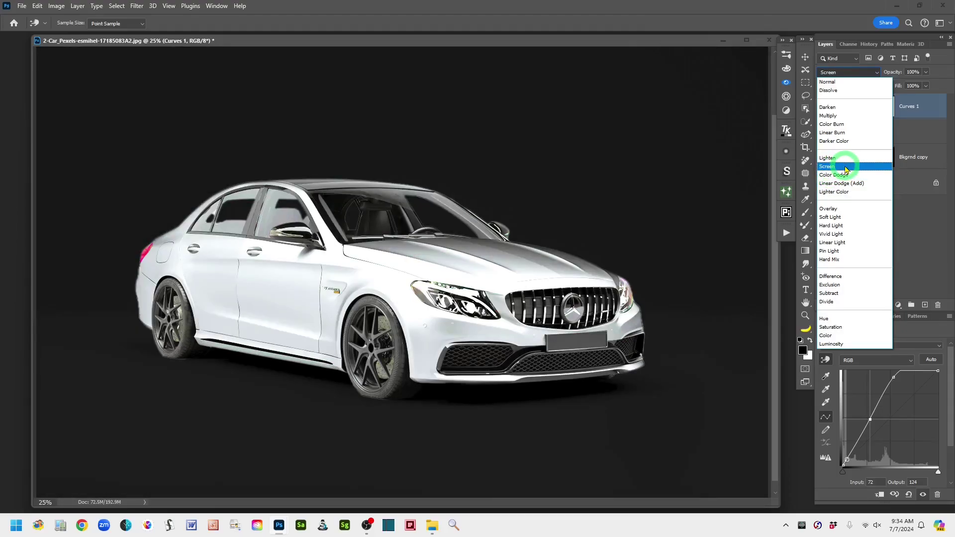
{"action": "left_click", "coordinate": [845, 168]}
{"action": "left_click", "coordinate": [863, 72]}
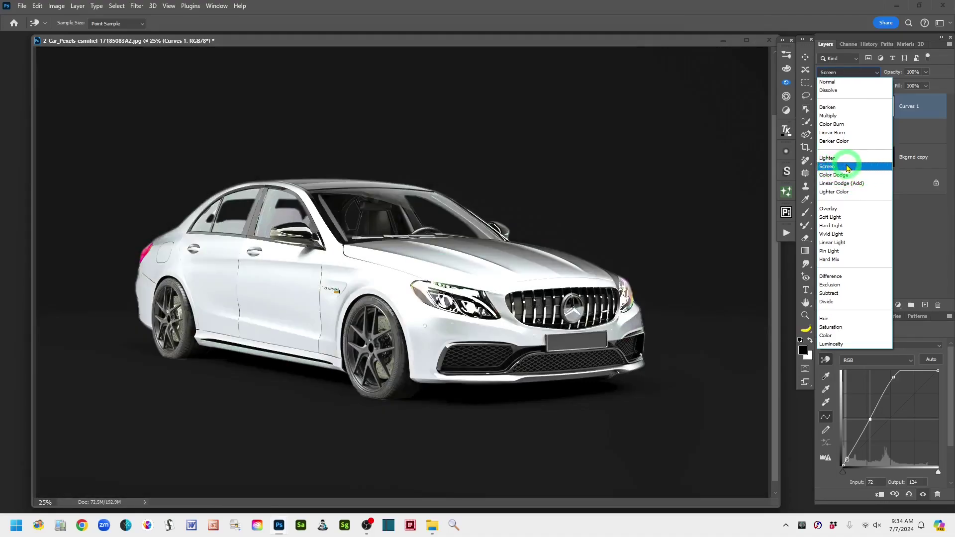
{"action": "left_click", "coordinate": [847, 168]}
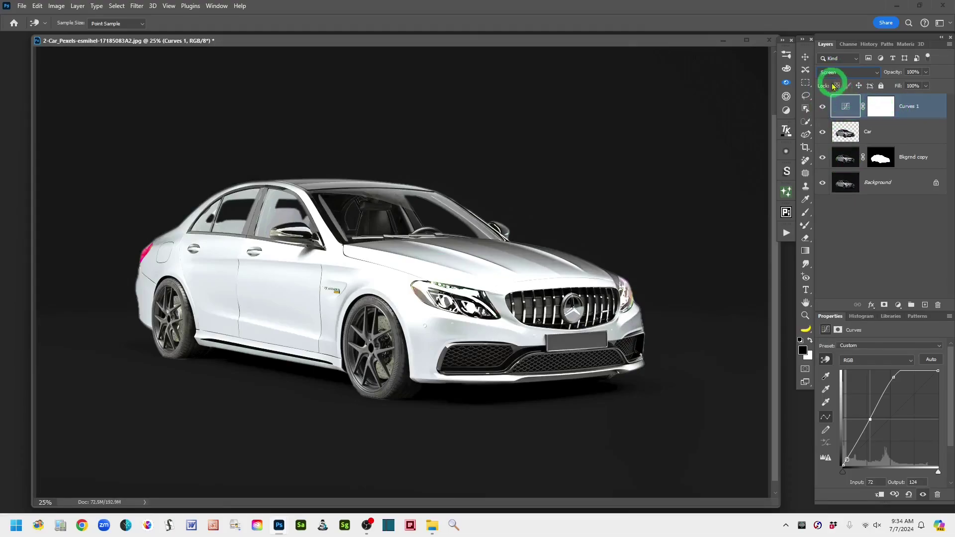
{"action": "left_click", "coordinate": [839, 102]}
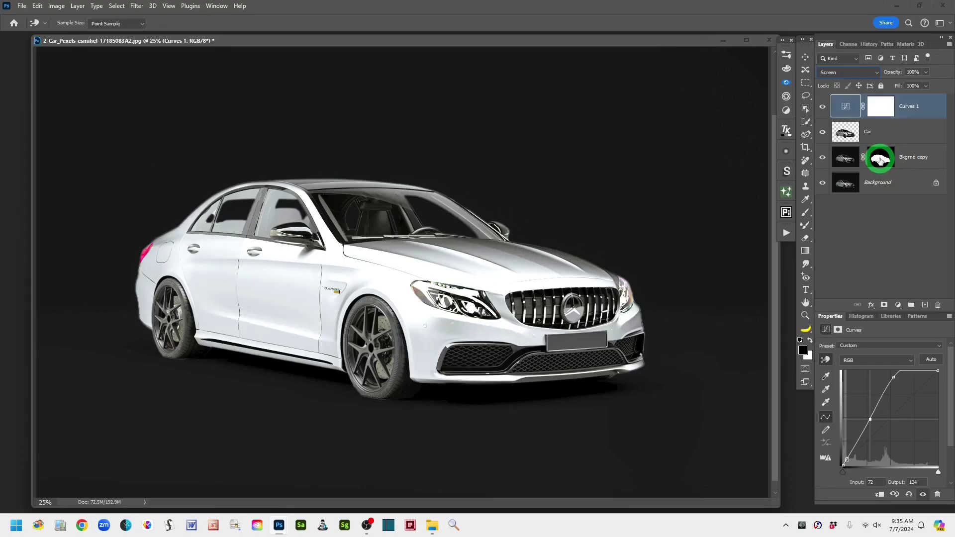
Replace the Curves 1 layer mask with the mask from Bkgrnd copy and invert it.
{"action": "left_click_drag", "start_coordinate": [880, 159], "coordinate": [882, 107]}
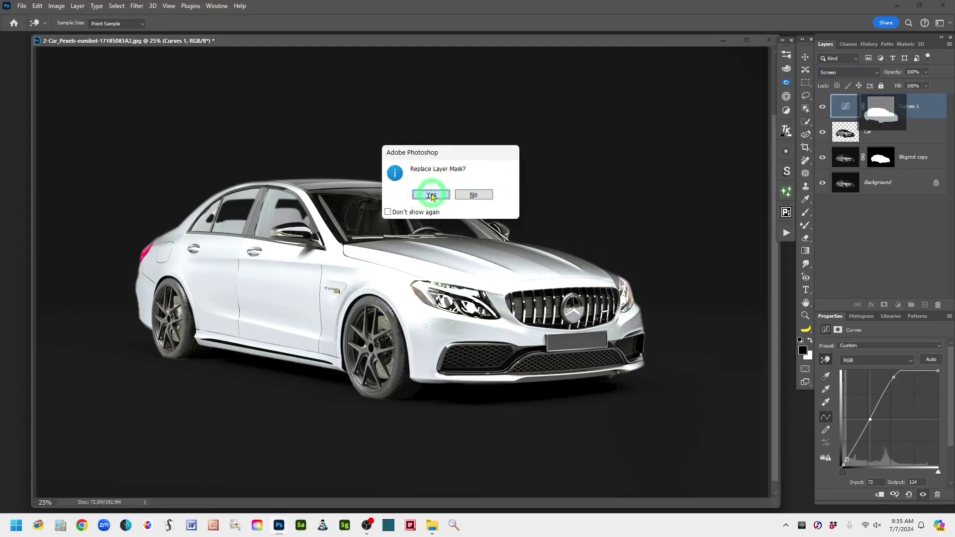
{"action": "left_click", "coordinate": [431, 195]}
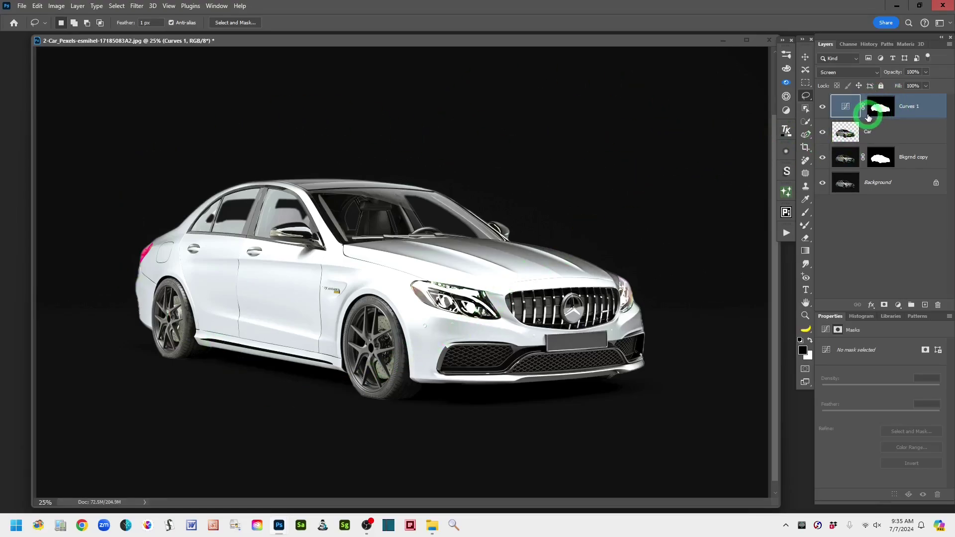
{"action": "left_click", "coordinate": [880, 108]}
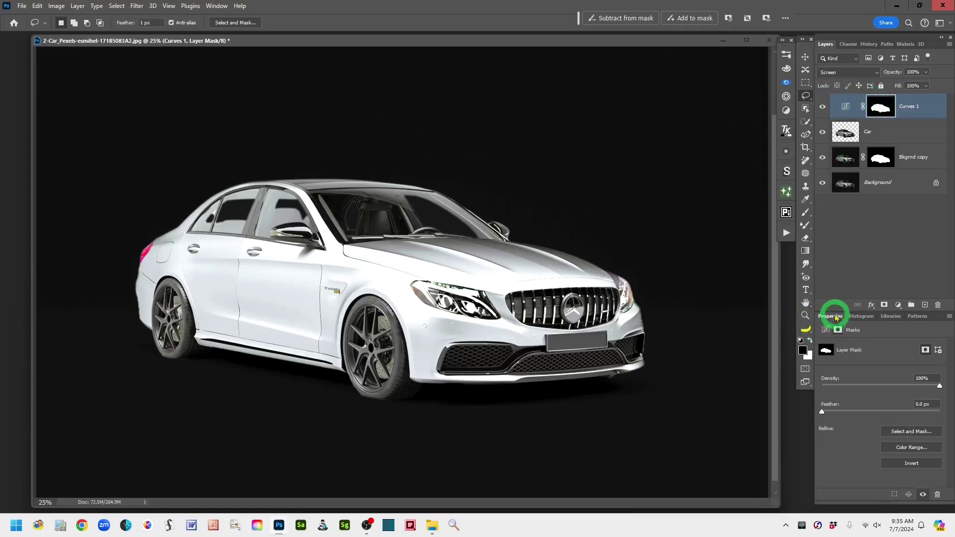
{"action": "left_click", "coordinate": [914, 463]}
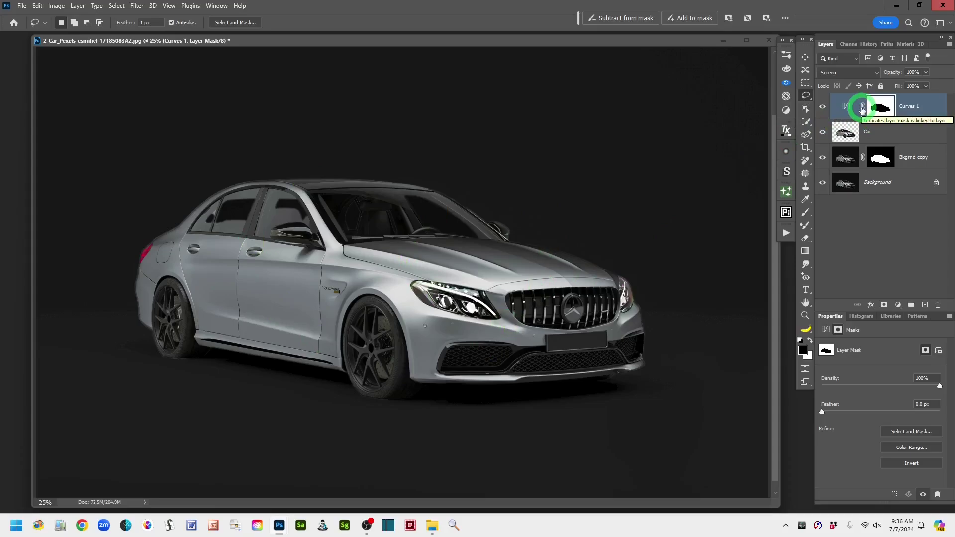
Unlink the Curves 1 mask, shift it slightly down and left with the Move tool, and compare with the layer hidden and shown.
{"action": "left_click", "coordinate": [861, 110]}
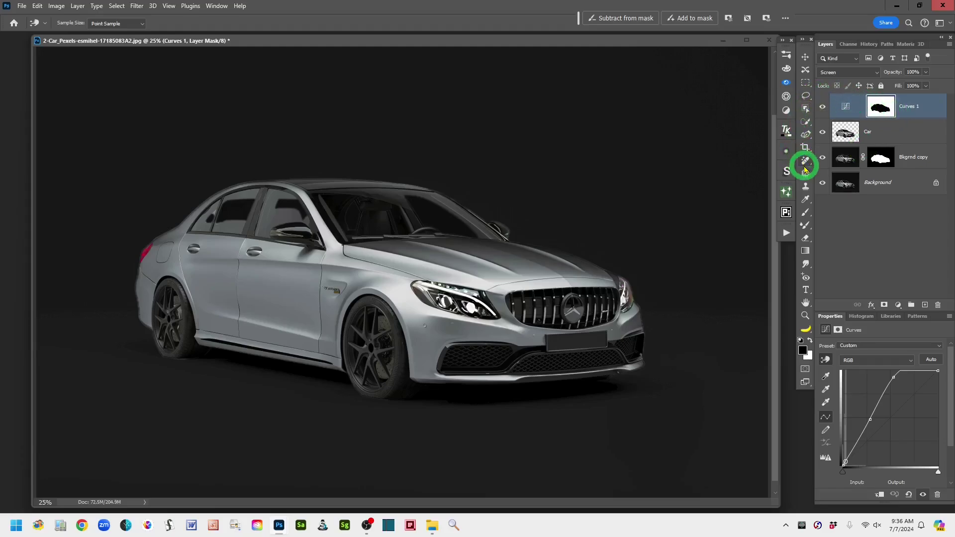
{"action": "left_click", "coordinate": [805, 58]}
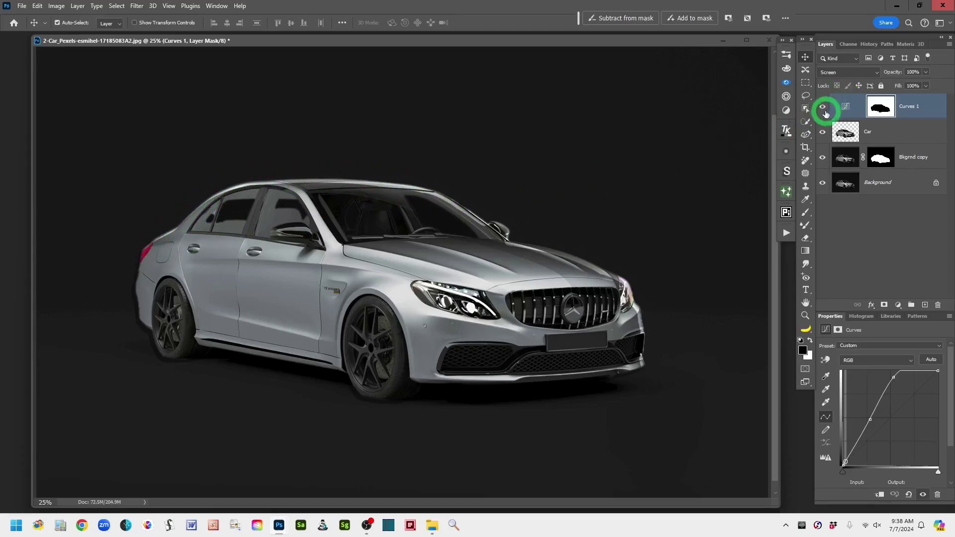
{"action": "left_click", "coordinate": [823, 108]}
{"action": "left_click", "coordinate": [823, 108]}
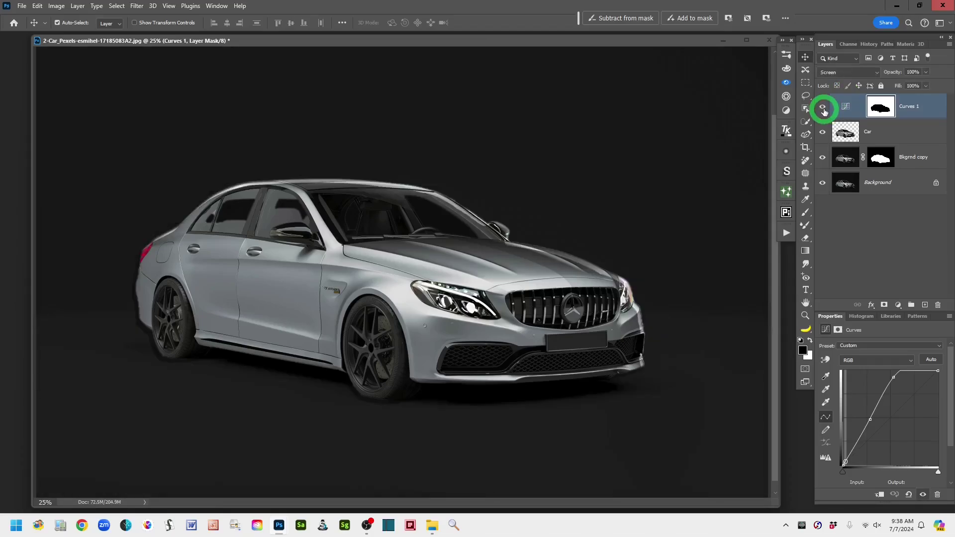
{"action": "left_click", "coordinate": [823, 108]}
{"action": "left_click", "coordinate": [823, 108]}
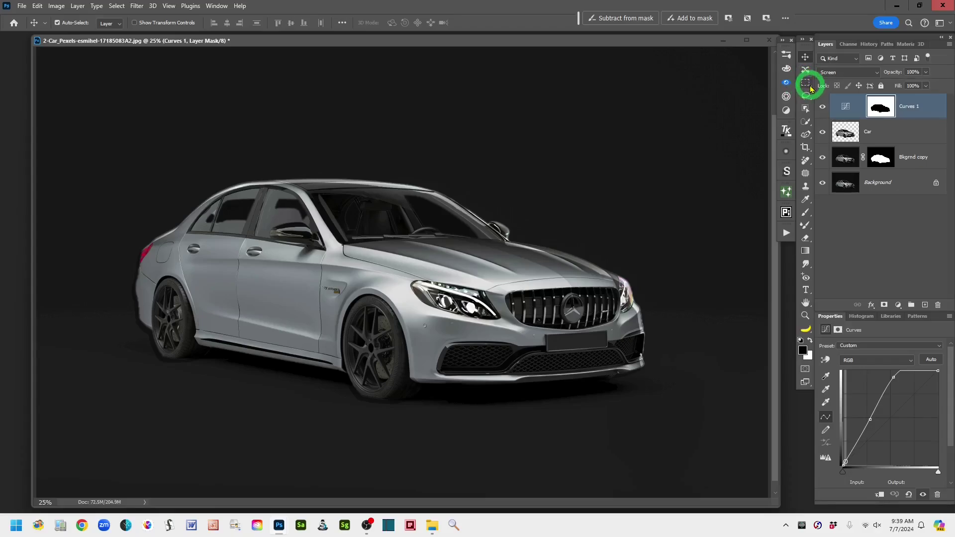
Try selecting the rear wheel area with the Rectangular Marquee, shifting that part of the mask right, and deselecting.
{"action": "left_click_drag", "start_coordinate": [811, 88], "coordinate": [841, 96]}
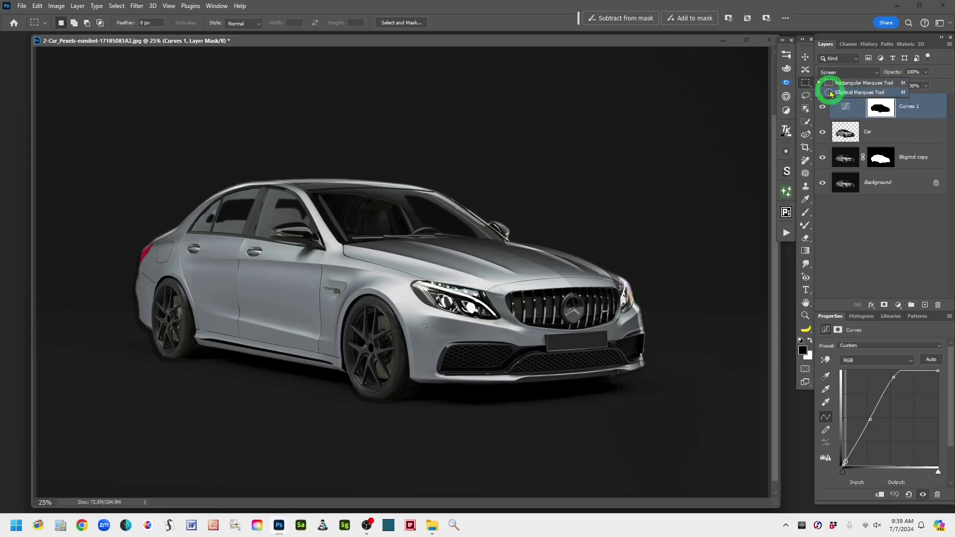
{"action": "left_click", "coordinate": [803, 87]}
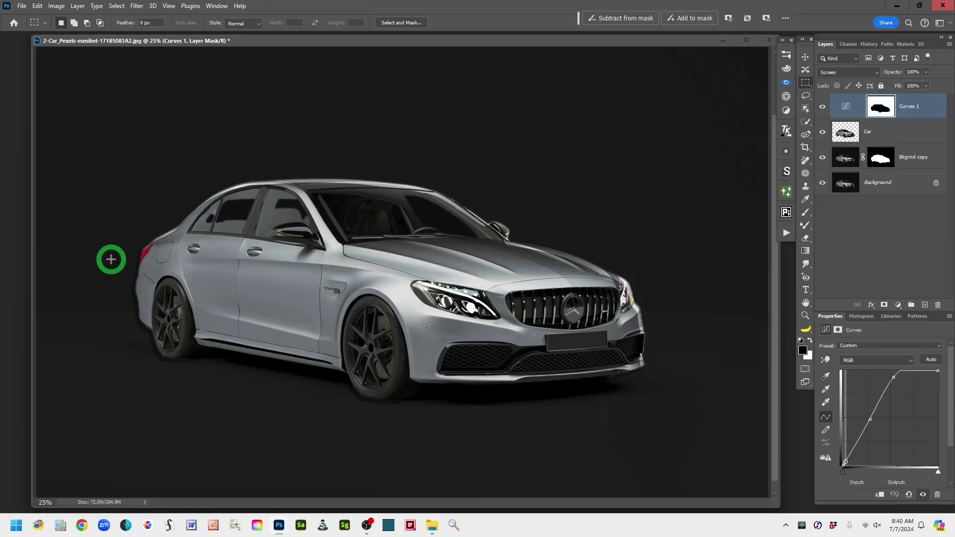
{"action": "left_click_drag", "start_coordinate": [111, 259], "coordinate": [199, 359]}
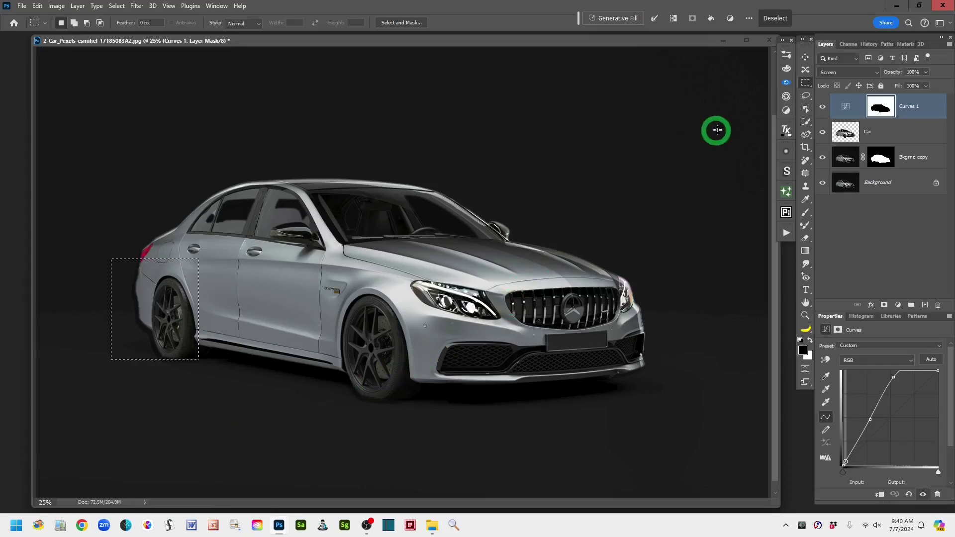
{"action": "left_click", "coordinate": [805, 58]}
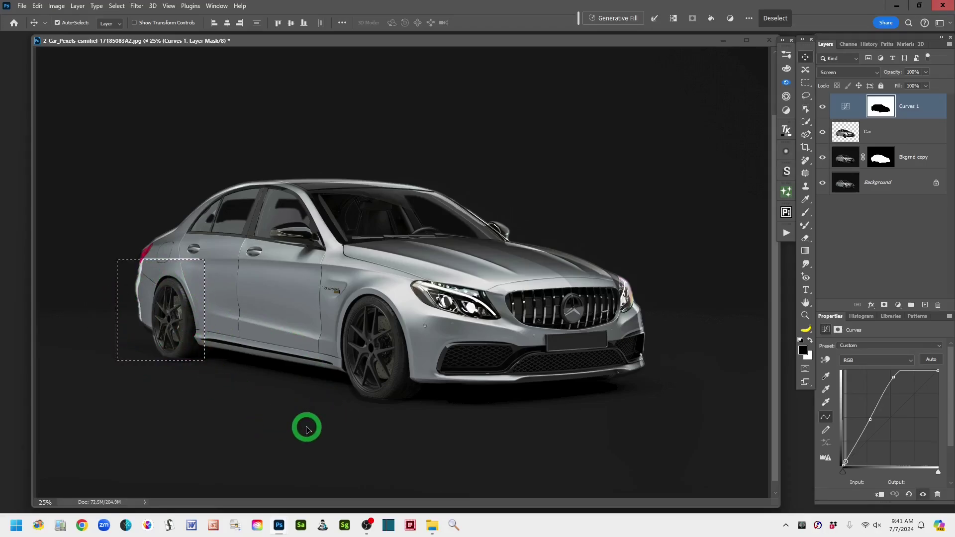
{"action": "key", "text": "ctrl"}
{"action": "key", "text": "ctrl+d"}
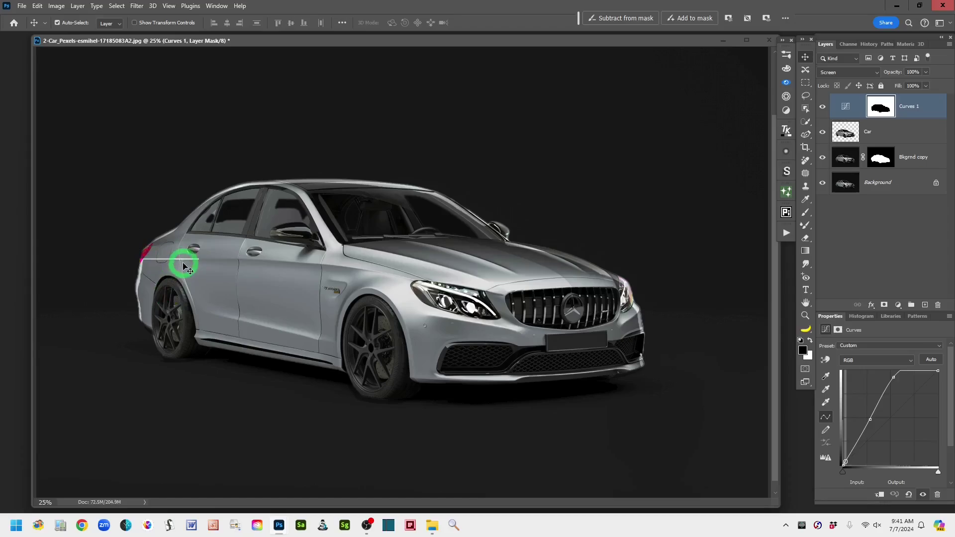
Undo the mask shift around the rear wheel and clear the rectangular selection.
{"action": "key", "text": "ctrl+z"}
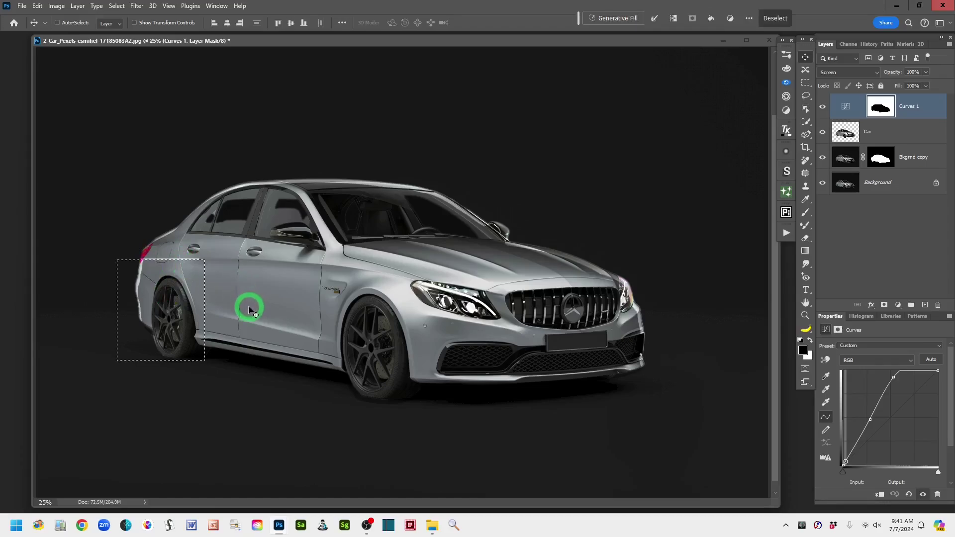
{"action": "key", "text": "ctrl+z"}
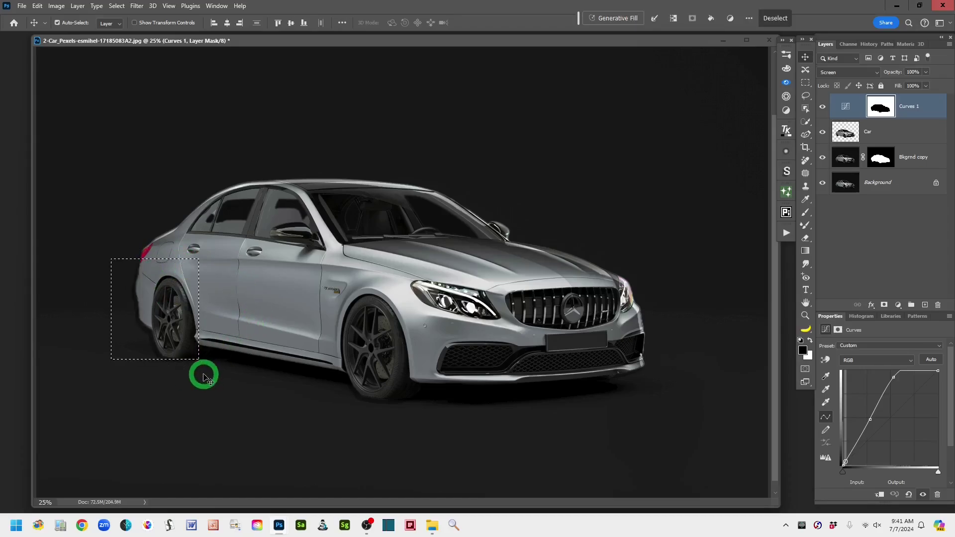
{"action": "key", "text": "ctrl+d"}
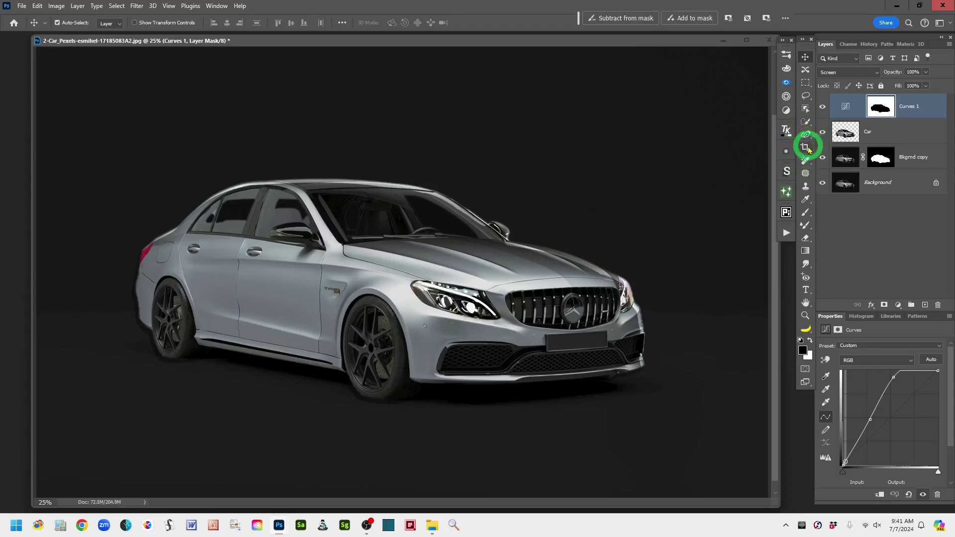
Select the car's rear below the taillight with a larger rectangular marquee, nudge that part of the Curves 1 mask right, and deselect.
{"action": "left_click", "coordinate": [804, 83]}
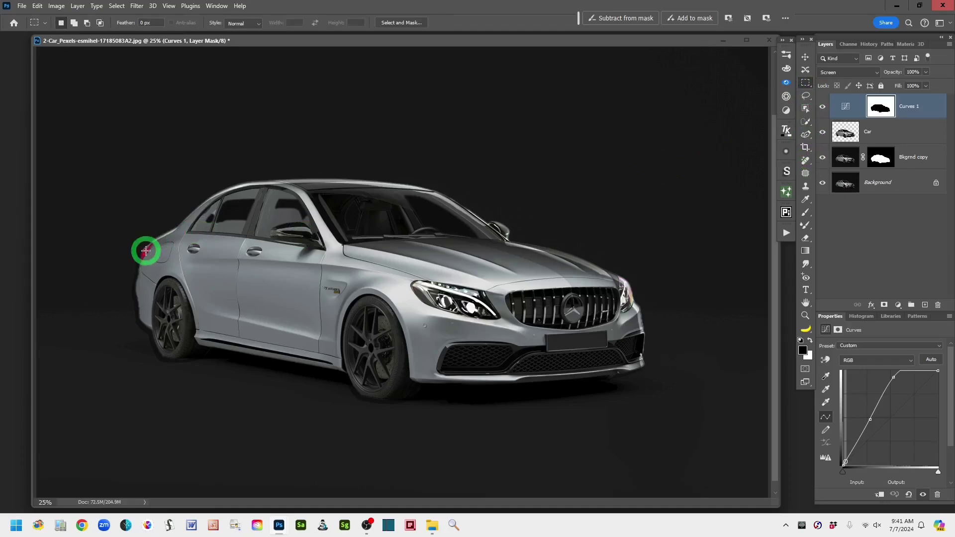
{"action": "left_click_drag", "start_coordinate": [114, 244], "coordinate": [259, 384]}
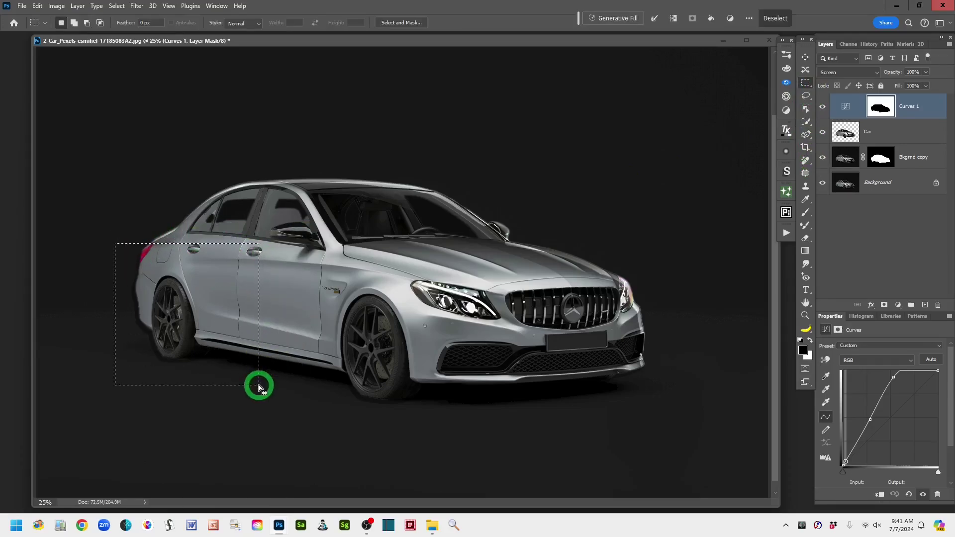
{"action": "left_click", "coordinate": [803, 58]}
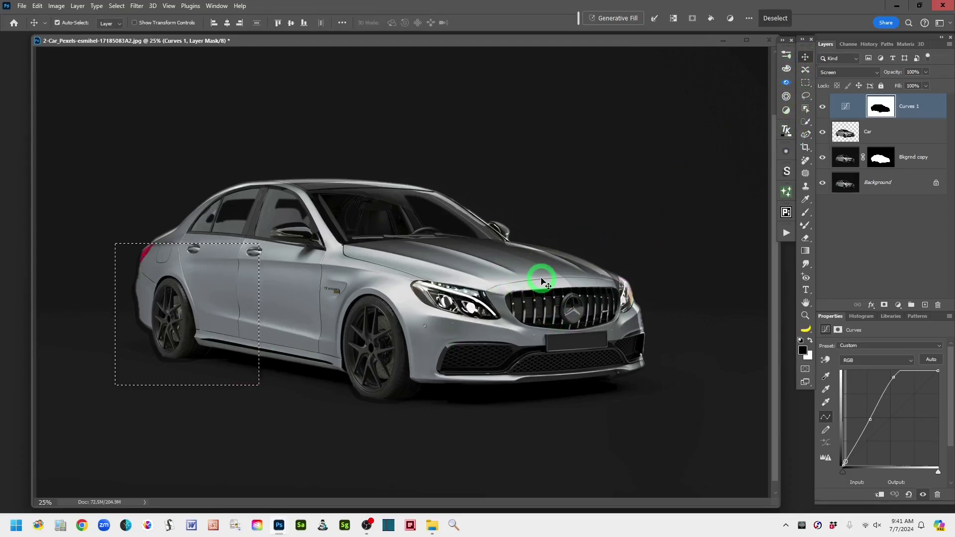
{"action": "key", "text": "Right"}
{"action": "key", "text": "Right"}
{"action": "key", "text": "Right"}
{"action": "key", "text": "Right"}
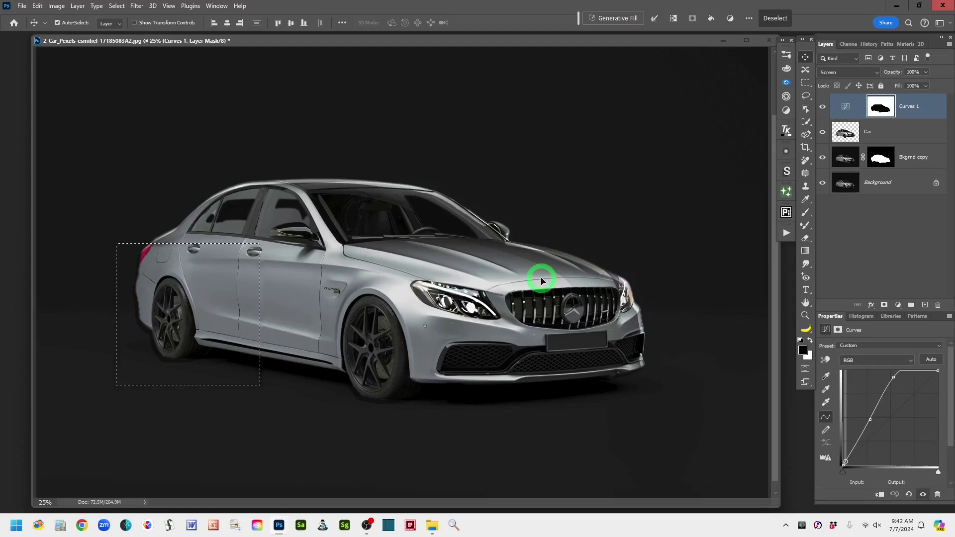
{"action": "key", "text": "Right"}
{"action": "key", "text": "Right"}
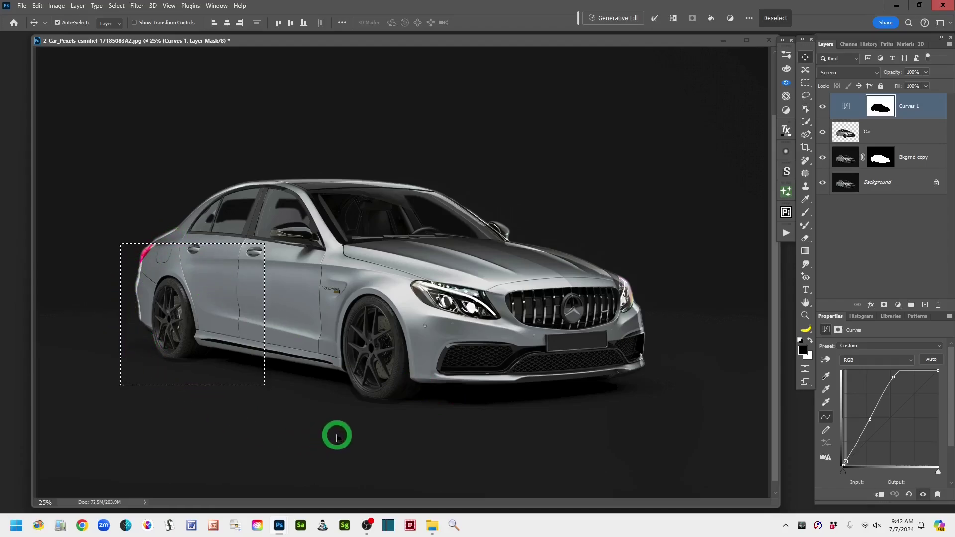
{"action": "key", "text": "ctrl+d"}
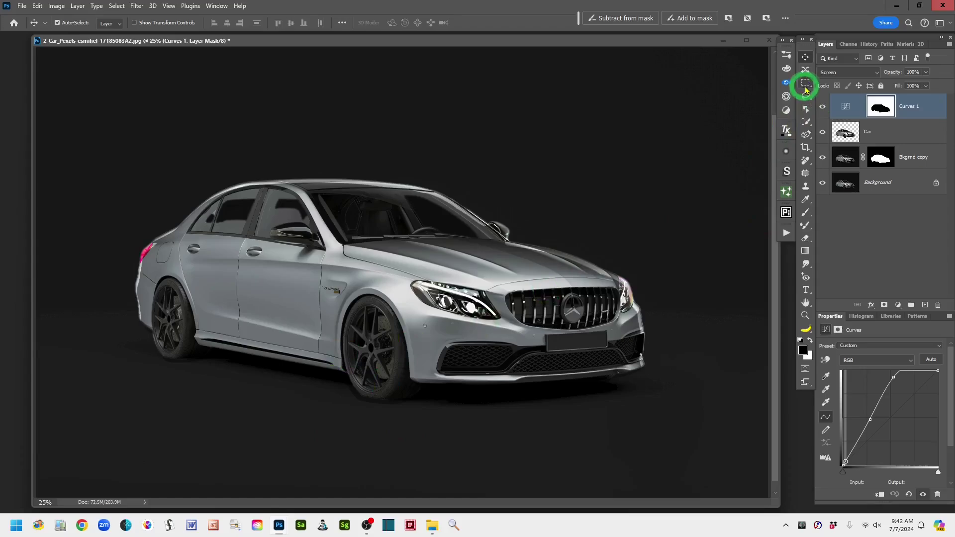
Compare the rim-lit car with the original by isolating the Background layer and restoring all layers twice.
{"action": "left_click", "coordinate": [806, 97]}
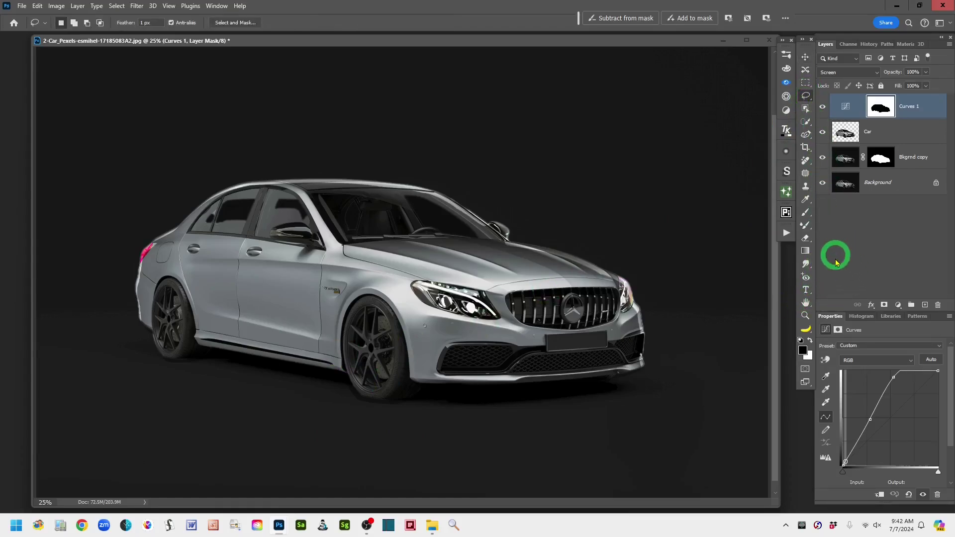
{"action": "left_click", "coordinate": [822, 182], "text": "alt"}
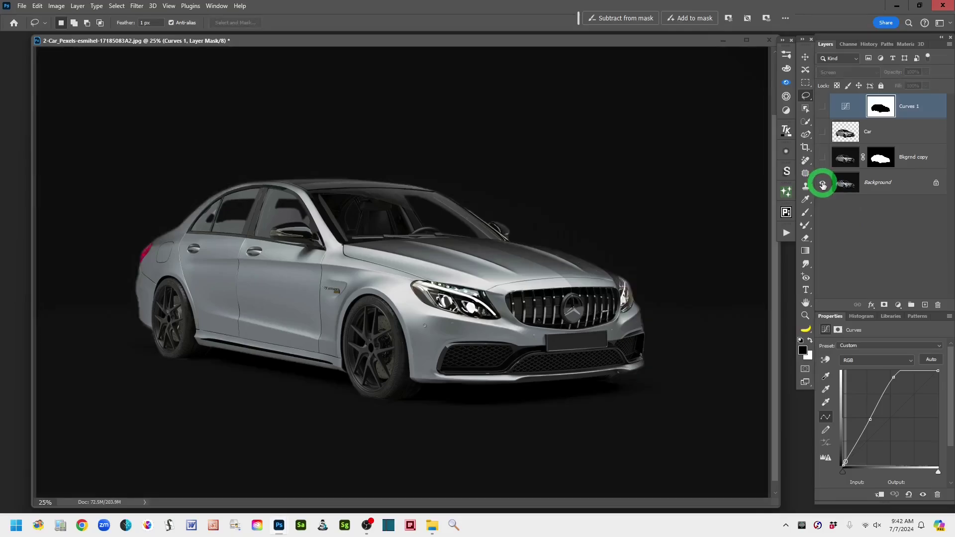
{"action": "left_click", "coordinate": [822, 184], "text": "alt"}
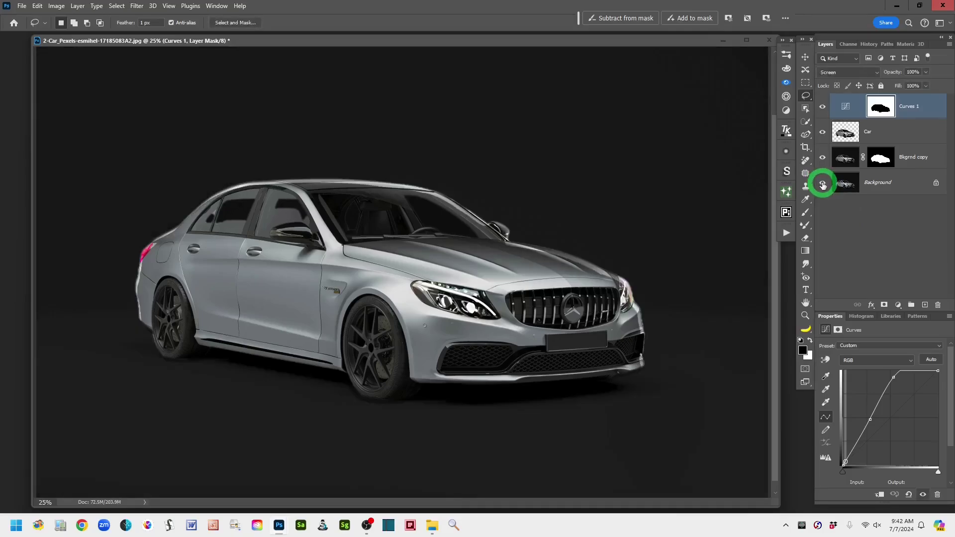
{"action": "left_click", "coordinate": [822, 184], "text": "alt"}
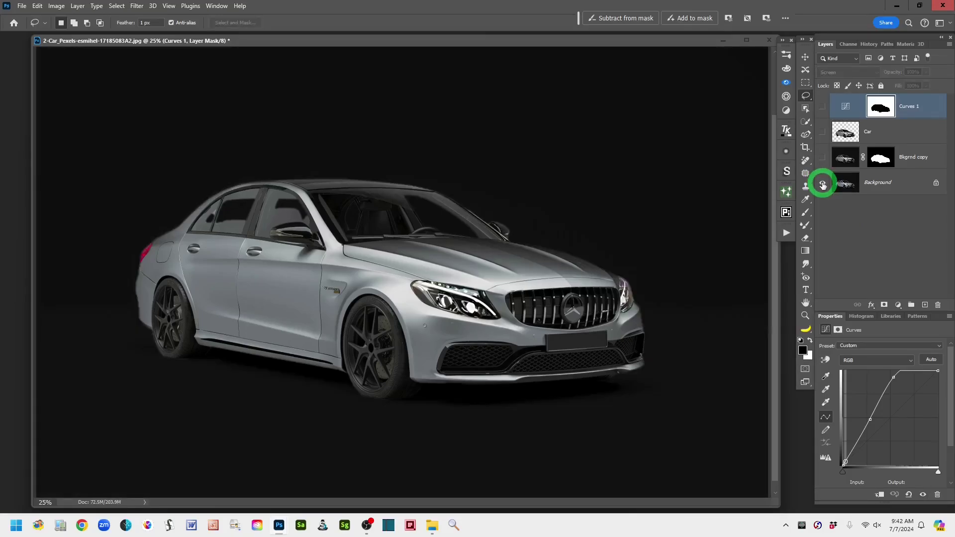
{"action": "left_click", "coordinate": [823, 184], "text": "alt"}
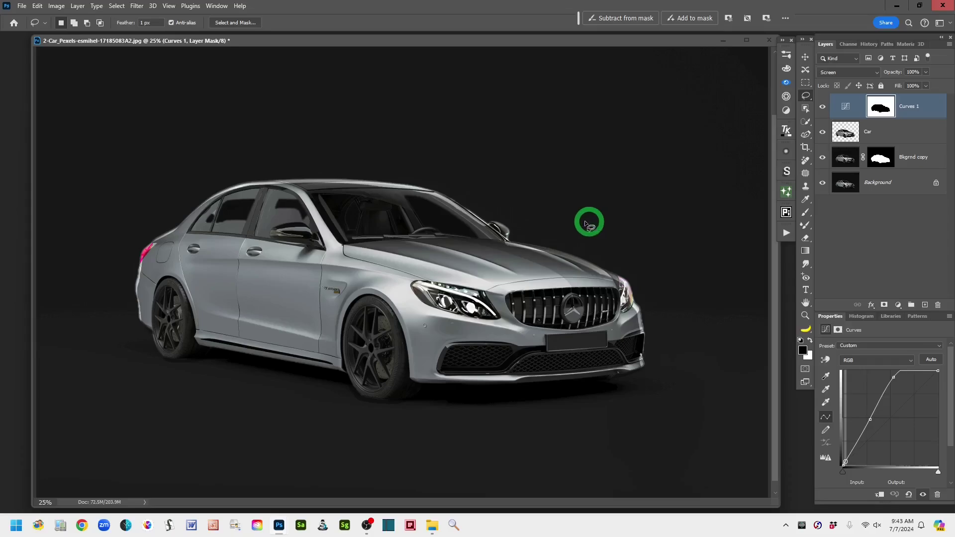
{"action": "left_click", "coordinate": [136, 7]}
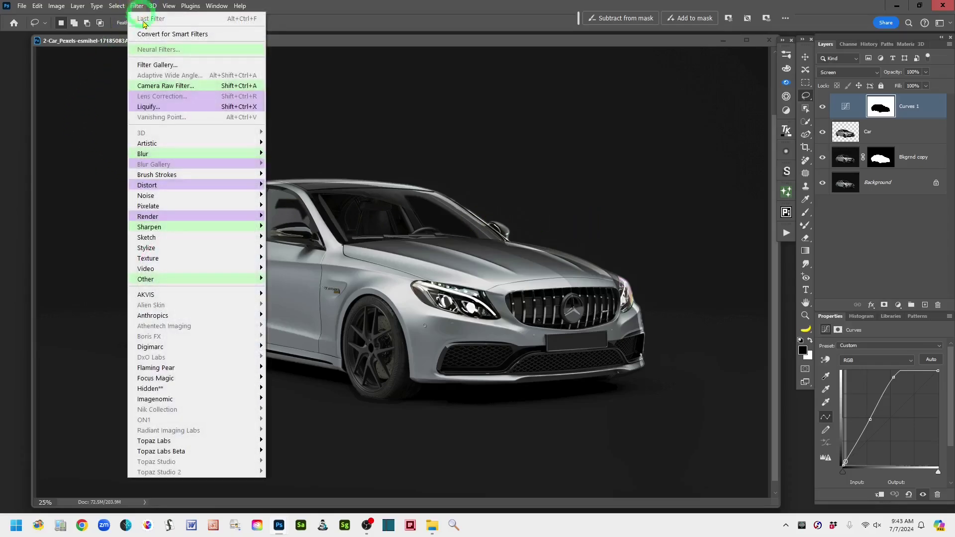
{"action": "mouse_move", "coordinate": [185, 219]}
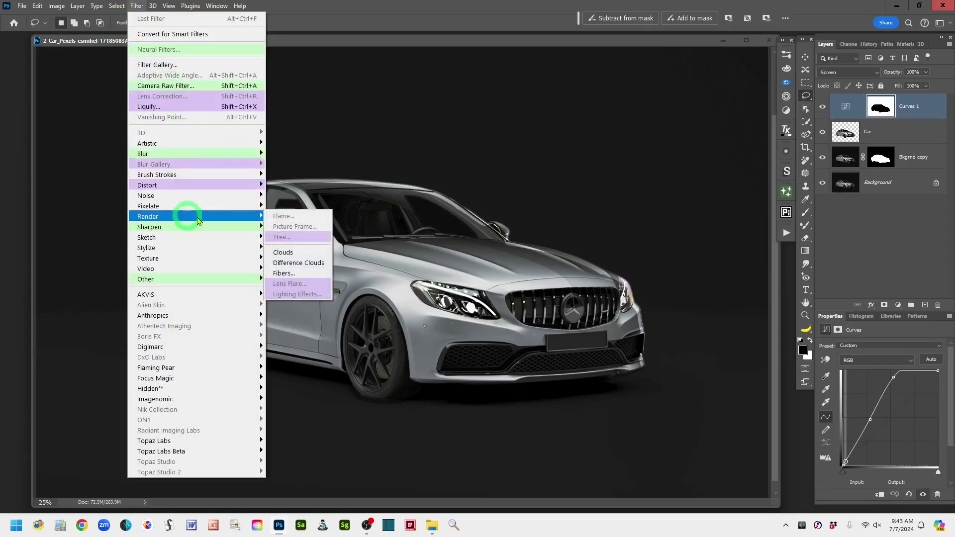
{"action": "left_click", "coordinate": [353, 4]}
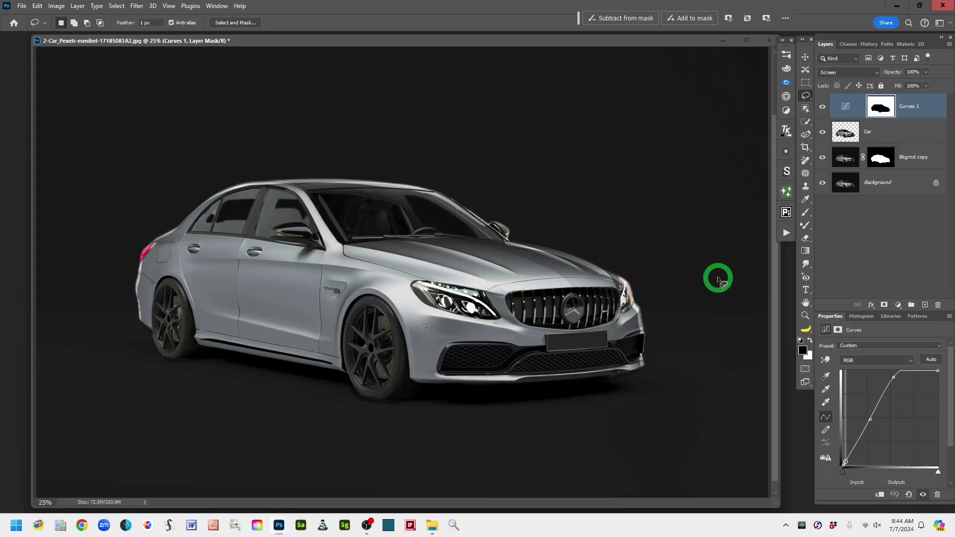
Isolate the Background layer once more to check the rim light against the original, and restore all layers.
{"action": "left_click", "coordinate": [822, 183], "text": "alt"}
{"action": "left_click", "coordinate": [822, 184], "text": "alt"}
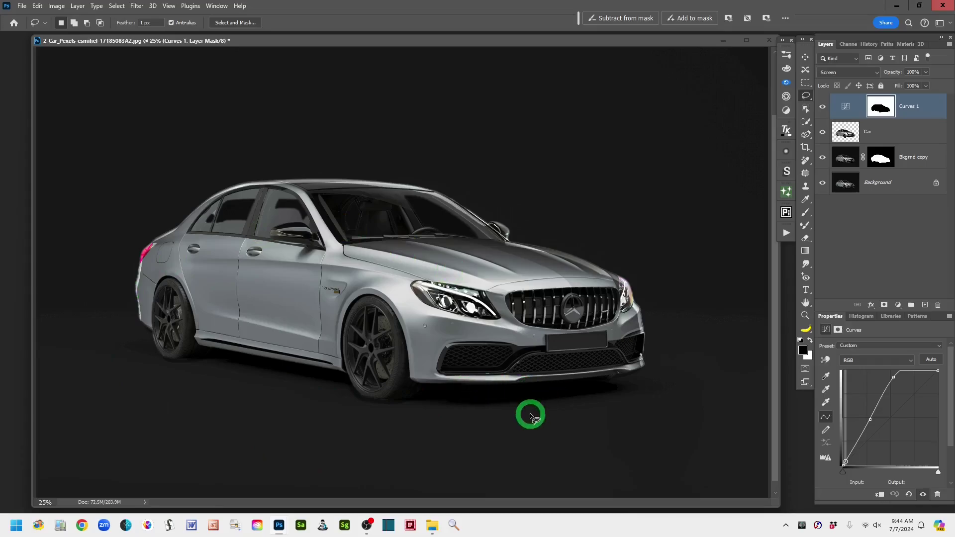
Add an Exposure adjustment layer above Curves 1 and delete its layer mask after inverting it to black.
{"action": "key", "text": "ctrl+minus"}
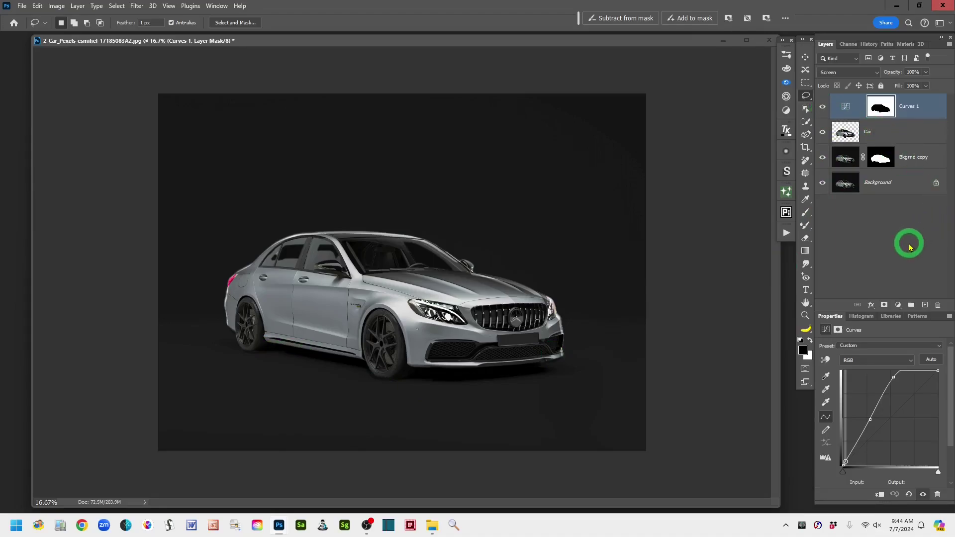
{"action": "left_click", "coordinate": [898, 307]}
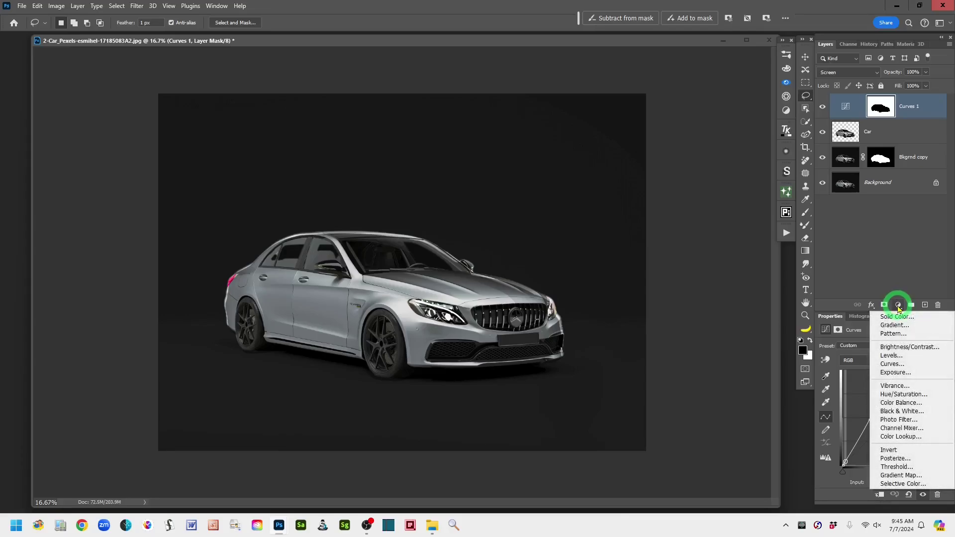
{"action": "left_click", "coordinate": [923, 373]}
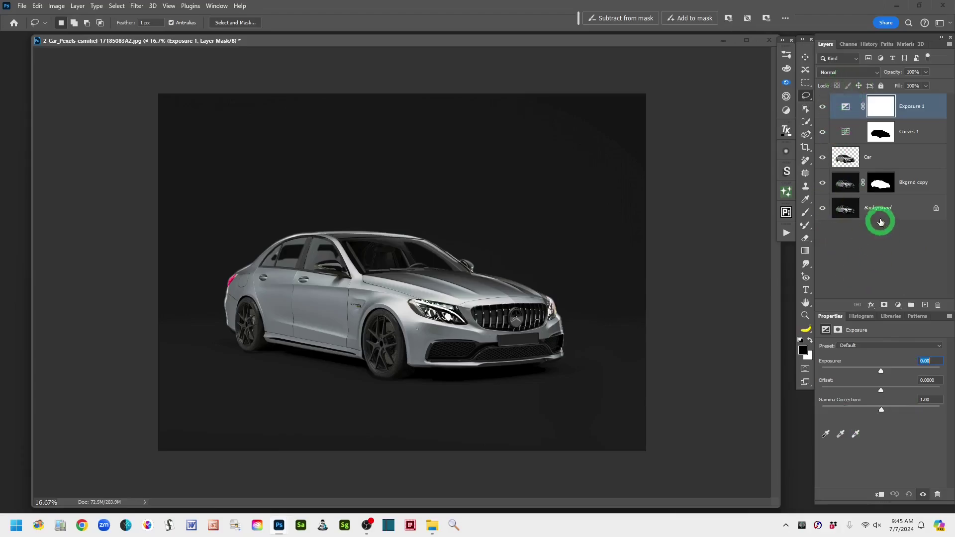
{"action": "left_click", "coordinate": [882, 109]}
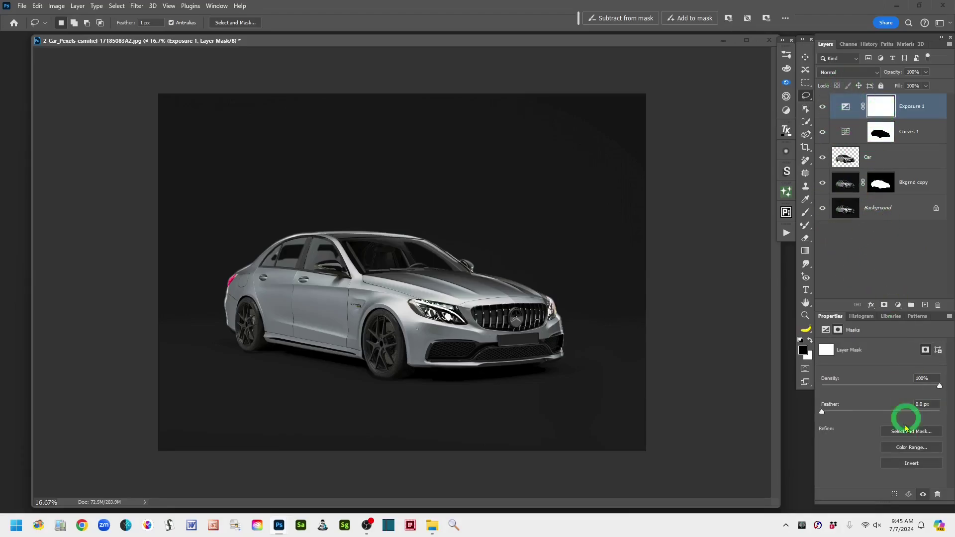
{"action": "left_click", "coordinate": [912, 463]}
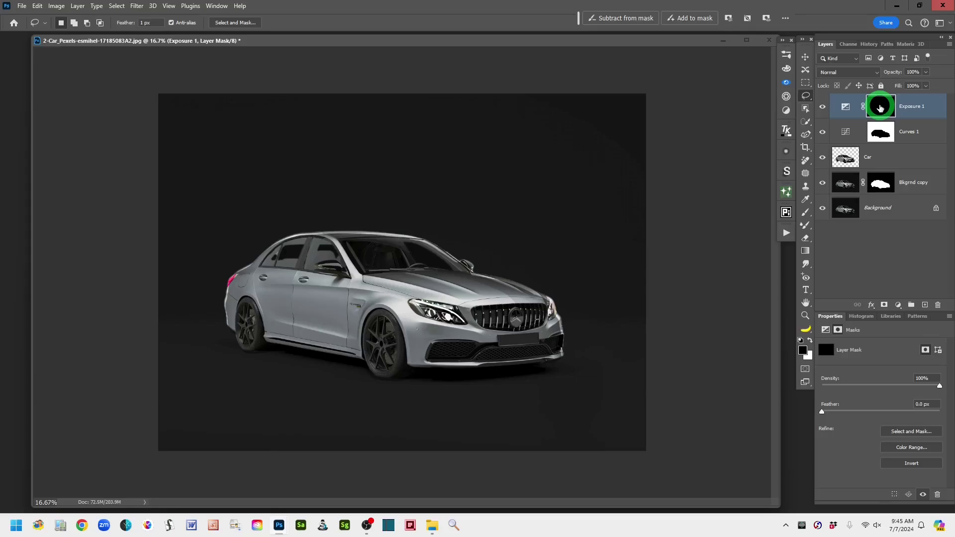
{"action": "left_click_drag", "start_coordinate": [879, 107], "coordinate": [937, 304]}
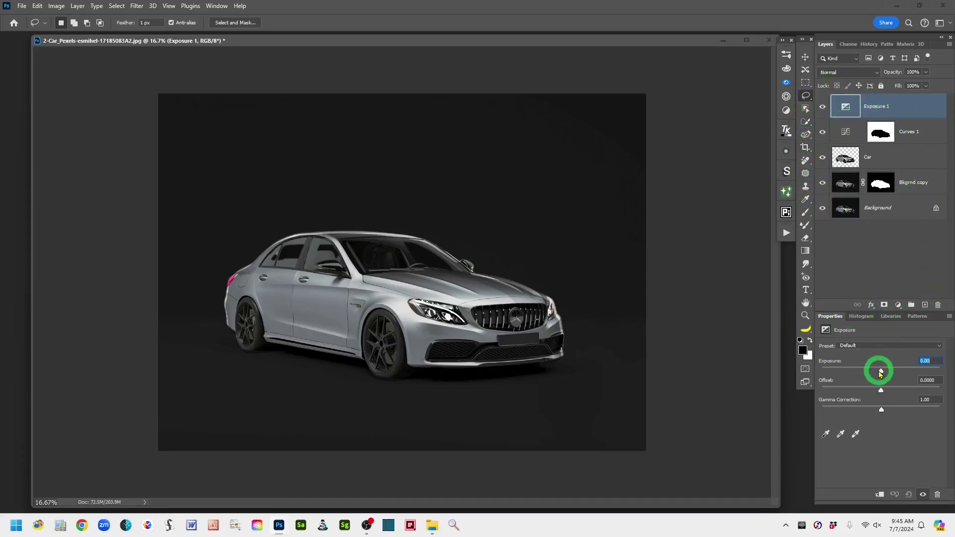
Darken with the Exposure 1 layer at exposure -2.28 and gamma correction 0.91, and add a black layer mask.
{"action": "left_click_drag", "start_coordinate": [882, 376], "coordinate": [865, 374]}
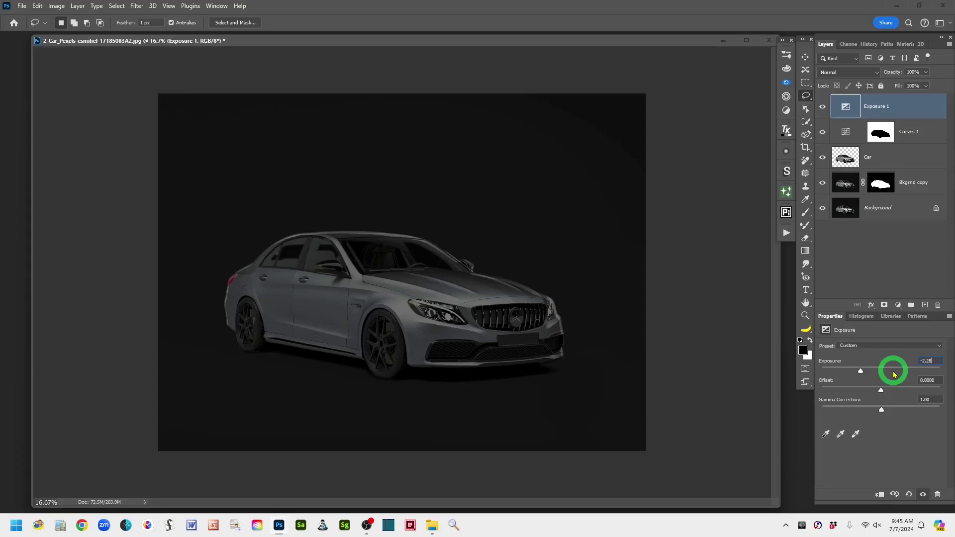
{"action": "left_click", "coordinate": [882, 408]}
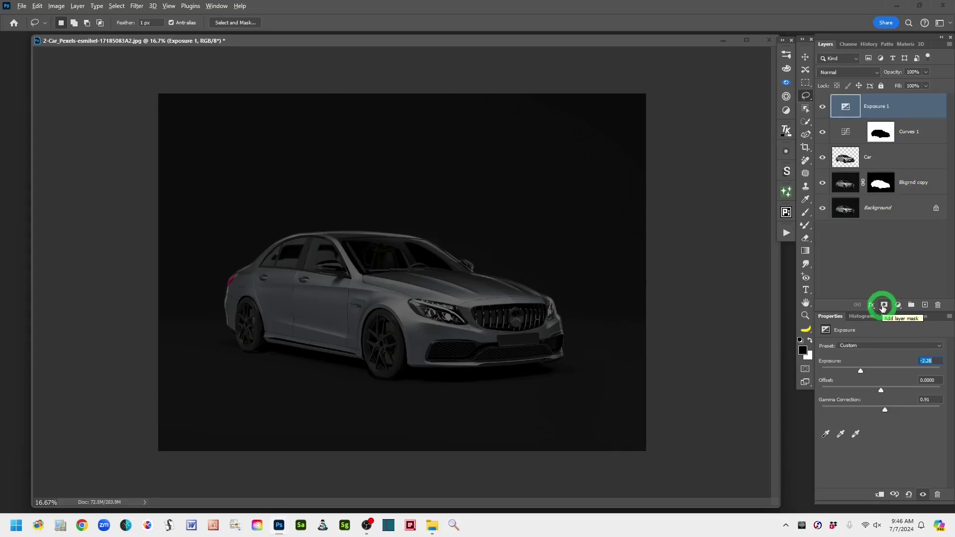
{"action": "left_click", "coordinate": [884, 305], "text": "alt"}
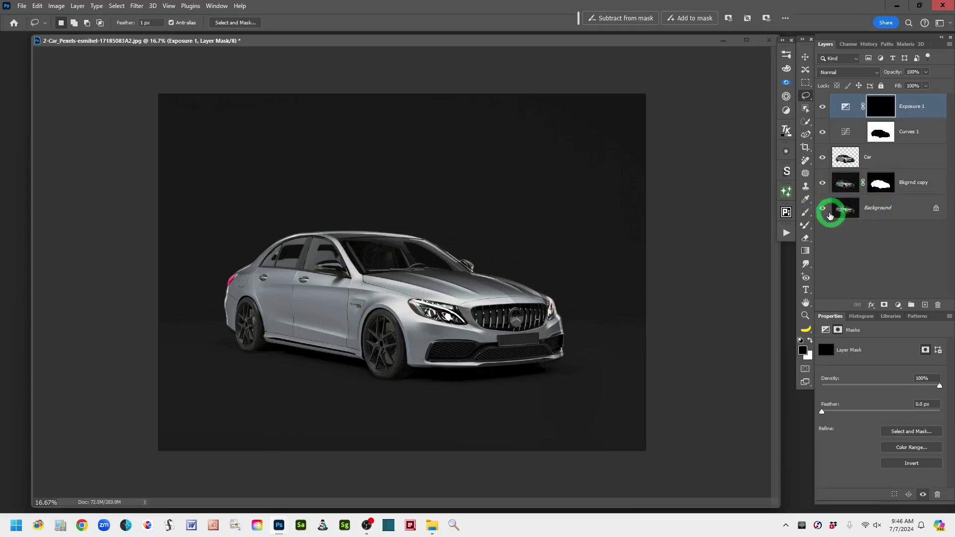
Paint white on the Exposure 1 mask with a 900 px soft brush to darken the floor and backdrop around the car.
{"action": "left_click", "coordinate": [804, 217]}
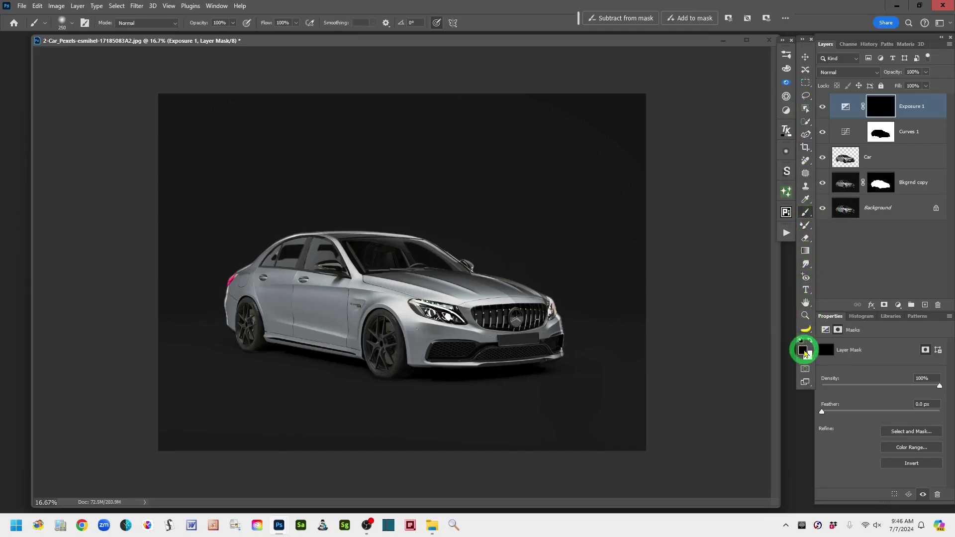
{"action": "left_click", "coordinate": [810, 341]}
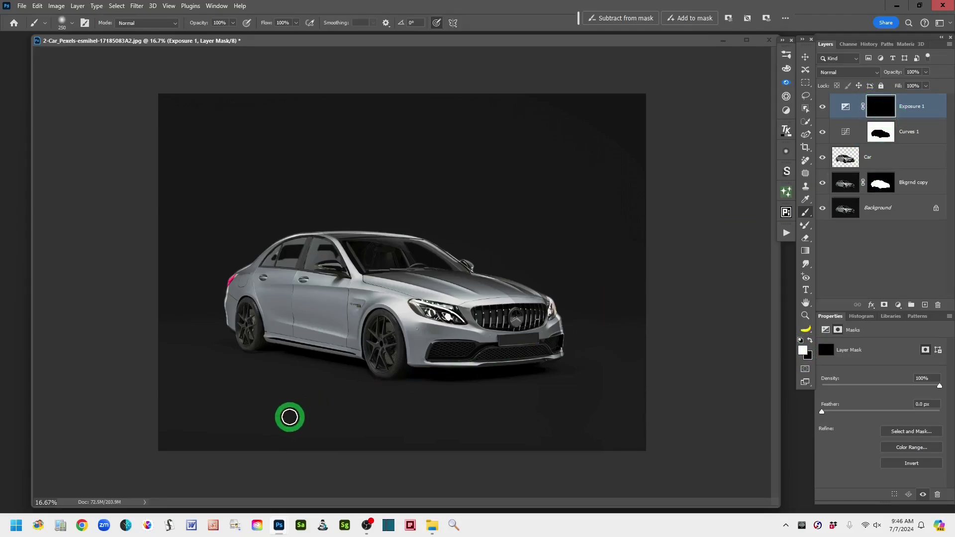
{"action": "key", "text": "bracketright"}
{"action": "key", "text": "bracketright"}
{"action": "key", "text": "bracketright"}
{"action": "key", "text": "bracketright"}
{"action": "key", "text": "bracketright"}
{"action": "key", "text": "bracketright"}
{"action": "key", "text": "bracketright"}
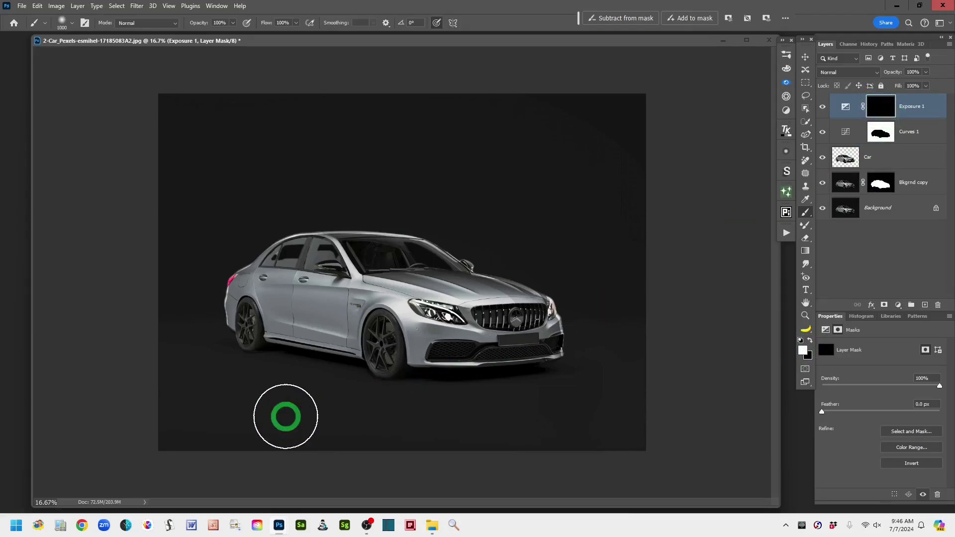
{"action": "key", "text": "bracketleft"}
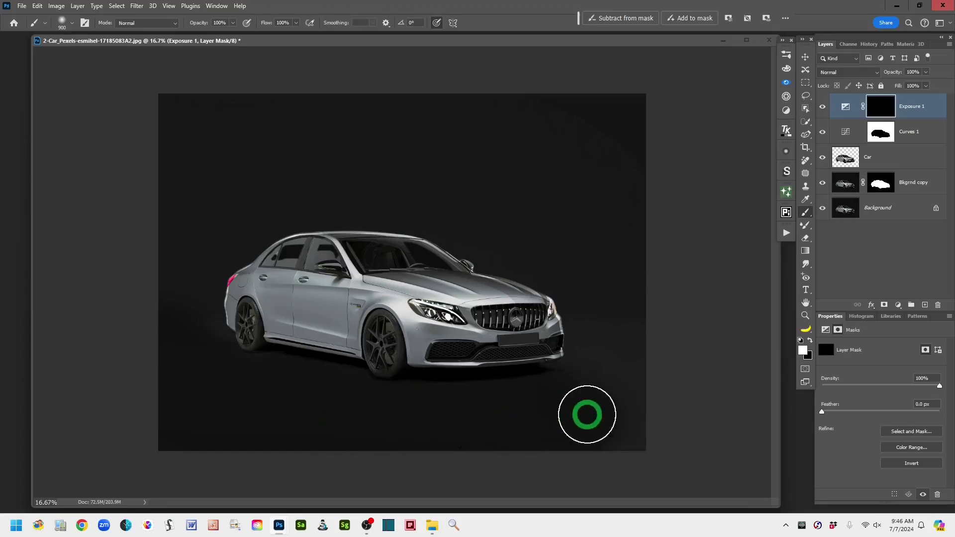
{"action": "mouse_move", "coordinate": [297, 392]}
{"action": "left_mouse_down"}
{"action": "mouse_move", "coordinate": [207, 379]}
{"action": "mouse_move", "coordinate": [202, 354]}
{"action": "mouse_move", "coordinate": [100, 398]}
{"action": "left_mouse_up"}
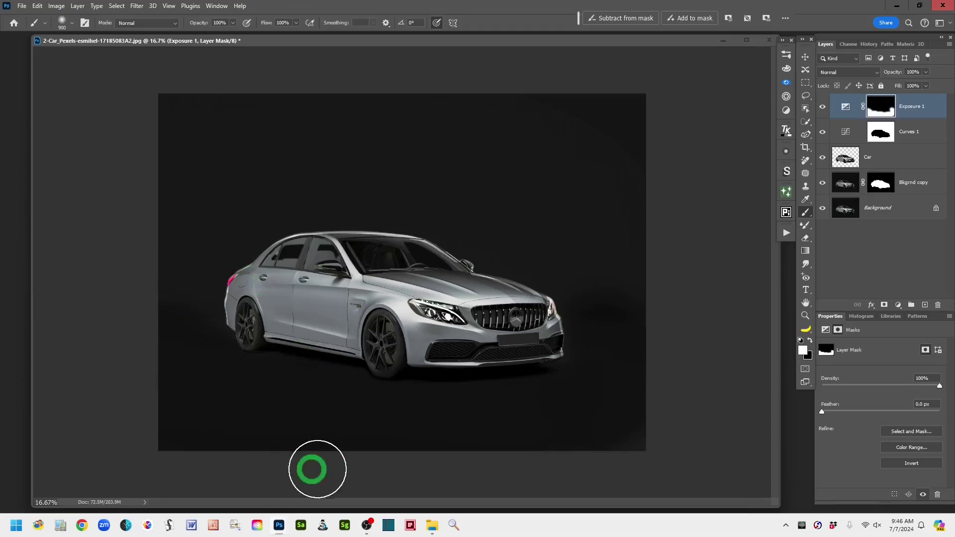
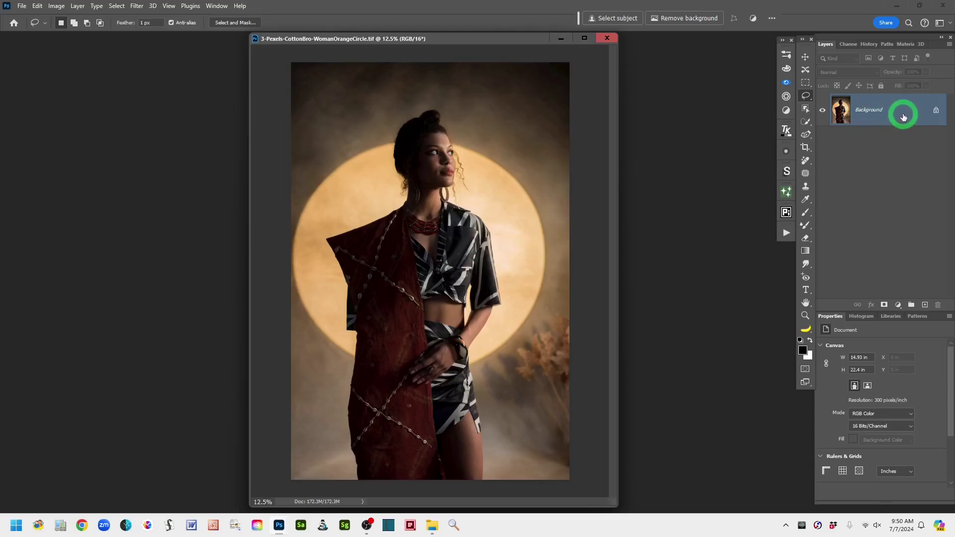
Duplicate the Background layer of the woman portrait and display the image's channels.
{"action": "left_click_drag", "start_coordinate": [914, 100], "coordinate": [923, 304]}
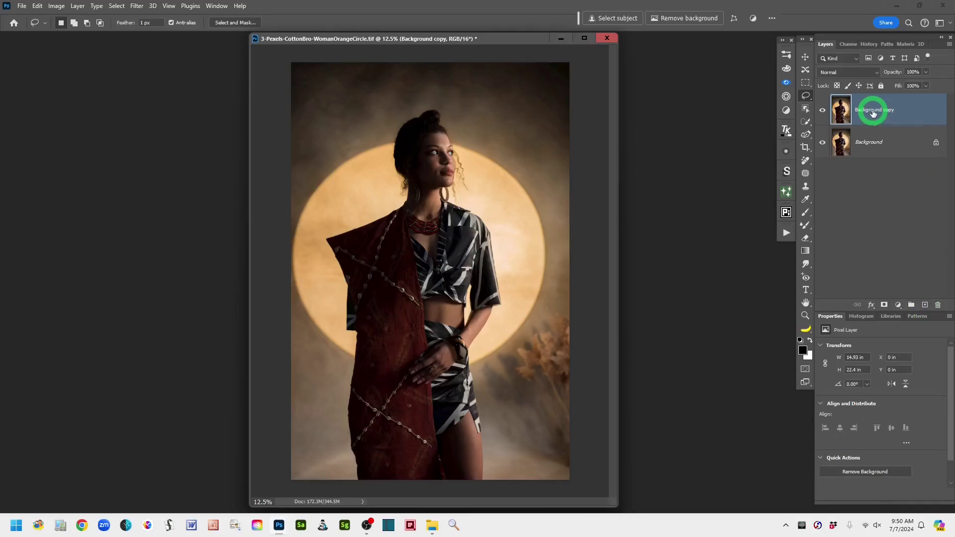
{"action": "left_click", "coordinate": [848, 45]}
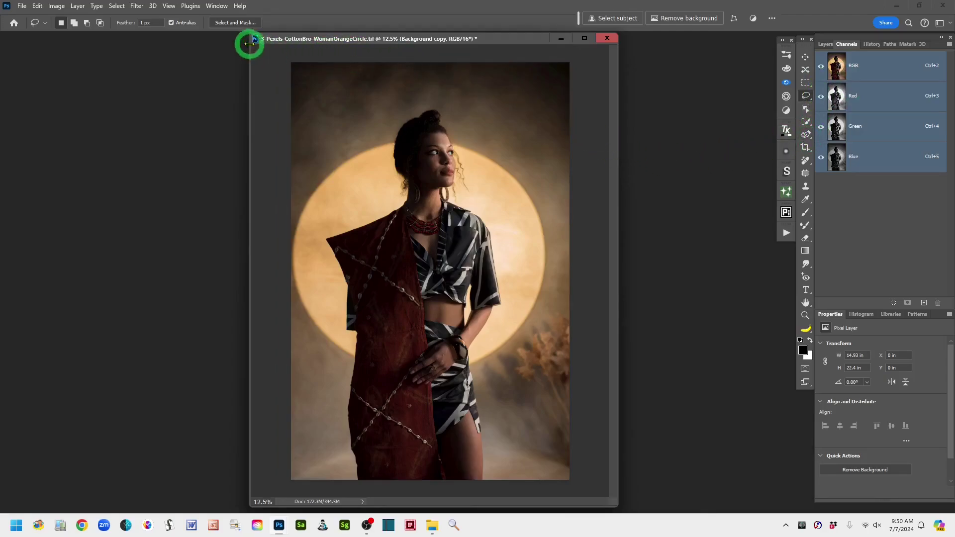
{"action": "left_click", "coordinate": [217, 7]}
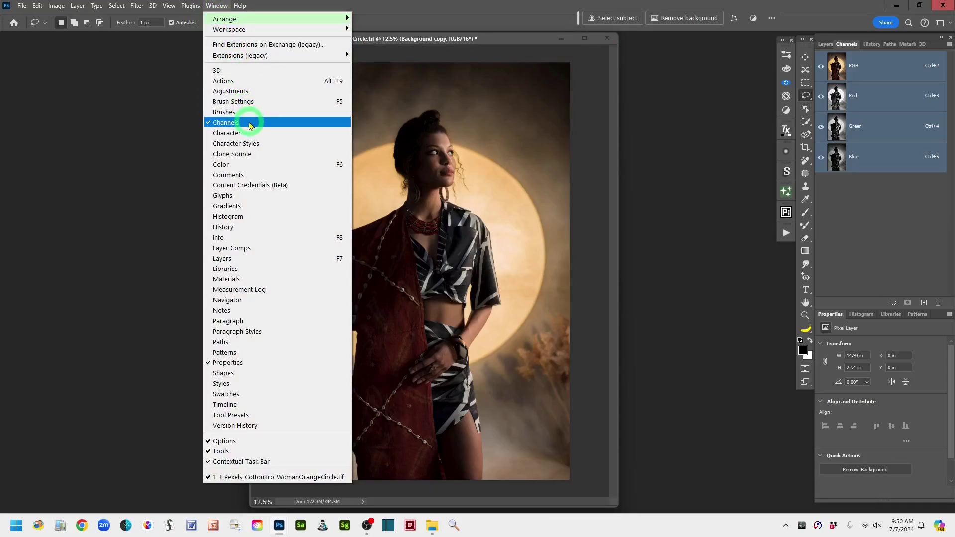
{"action": "left_click", "coordinate": [400, 6]}
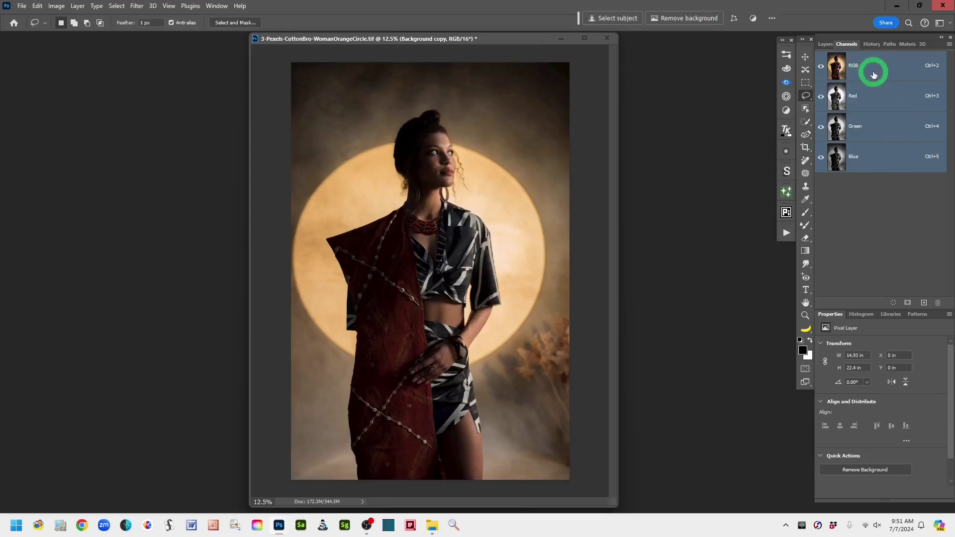
Load the RGB channel's luminosity as a selection and create a new black alpha channel with the selection active.
{"action": "left_click", "coordinate": [837, 69], "text": "ctrl"}
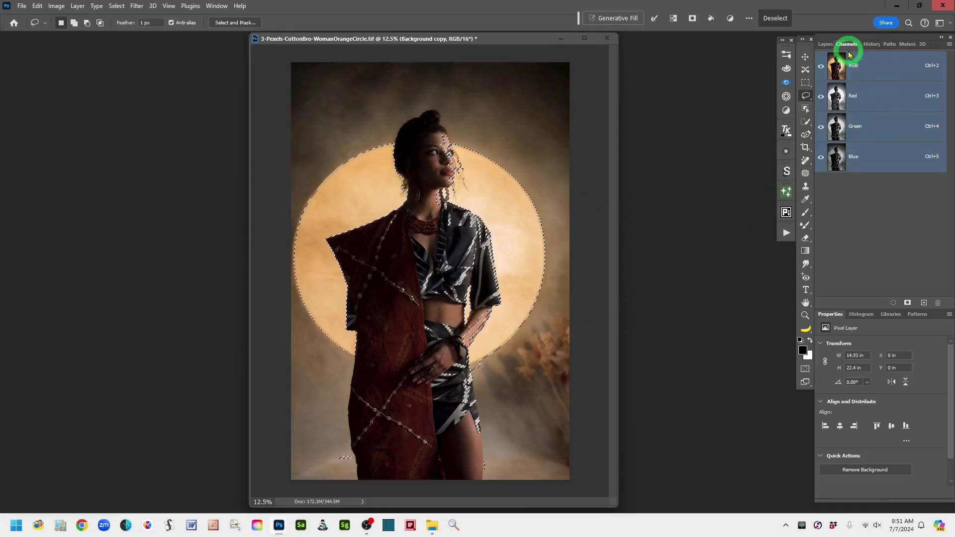
{"action": "left_click", "coordinate": [923, 303]}
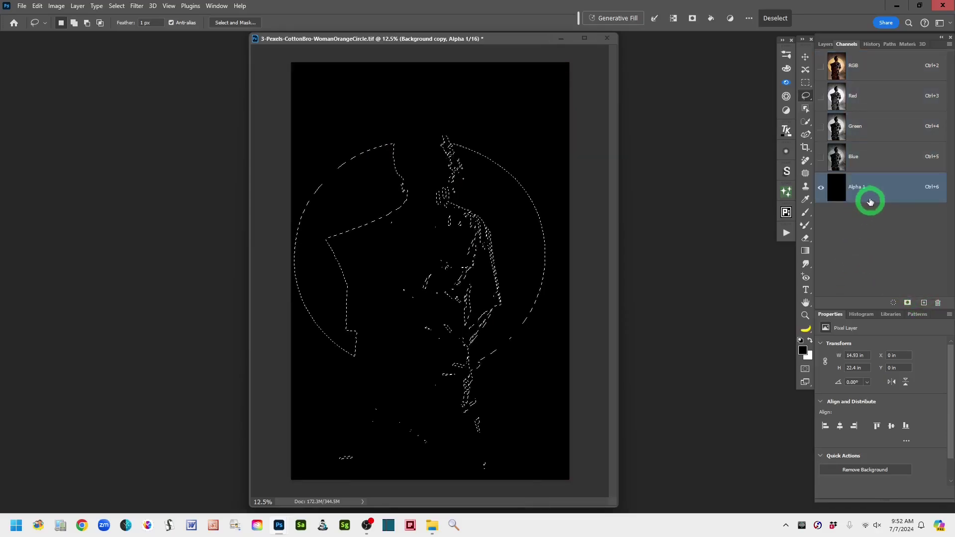
{"action": "left_click_drag", "start_coordinate": [869, 191], "coordinate": [499, 226]}
{"action": "mouse_move", "coordinate": [372, 307]}
{"action": "left_mouse_down"}
{"action": "mouse_move", "coordinate": [580, 311]}
{"action": "mouse_move", "coordinate": [895, 203]}
{"action": "mouse_move", "coordinate": [895, 188]}
{"action": "left_mouse_up"}
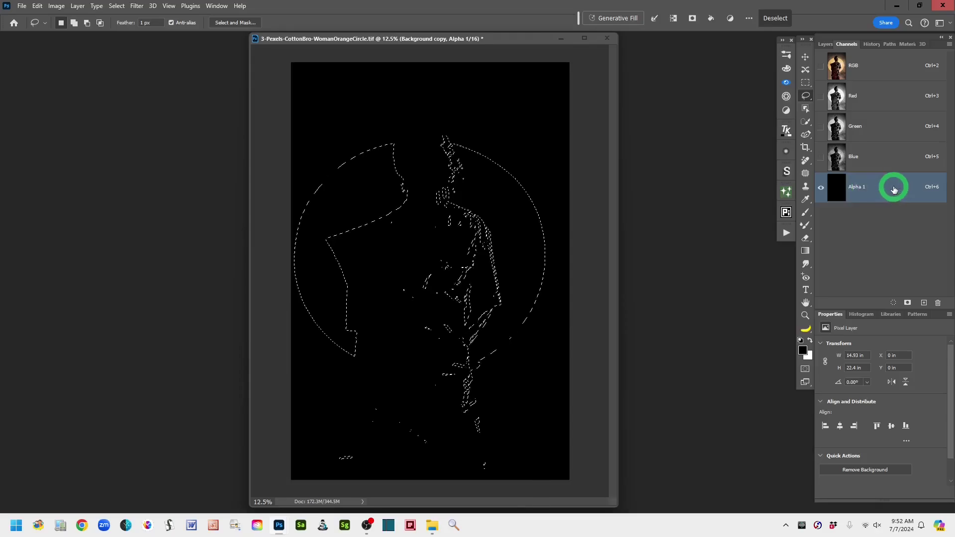
Duplicate the Alpha 1 channel and fill the active luminosity selection in the copy with white in Normal mode at 100% opacity.
{"action": "left_click_drag", "start_coordinate": [893, 189], "coordinate": [925, 301]}
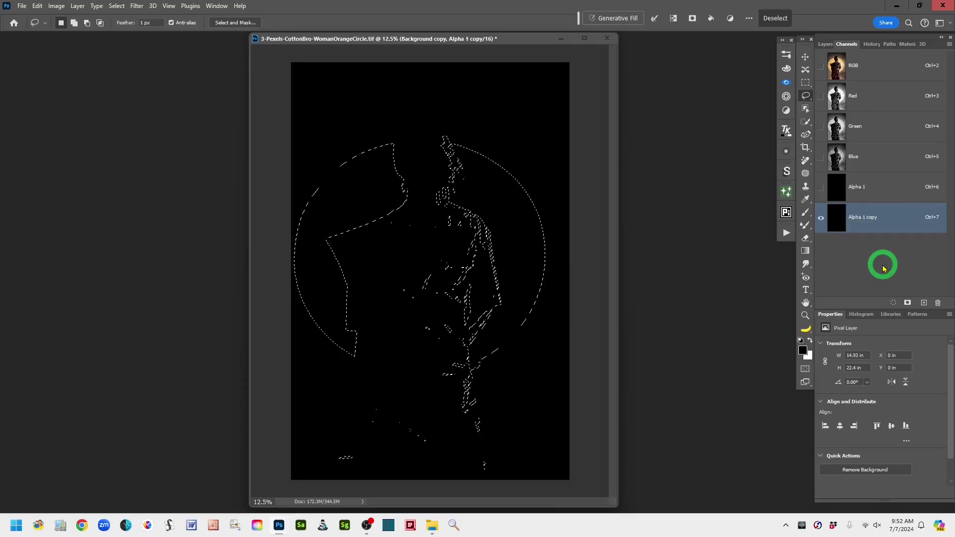
{"action": "key", "text": "shift+BackSpace"}
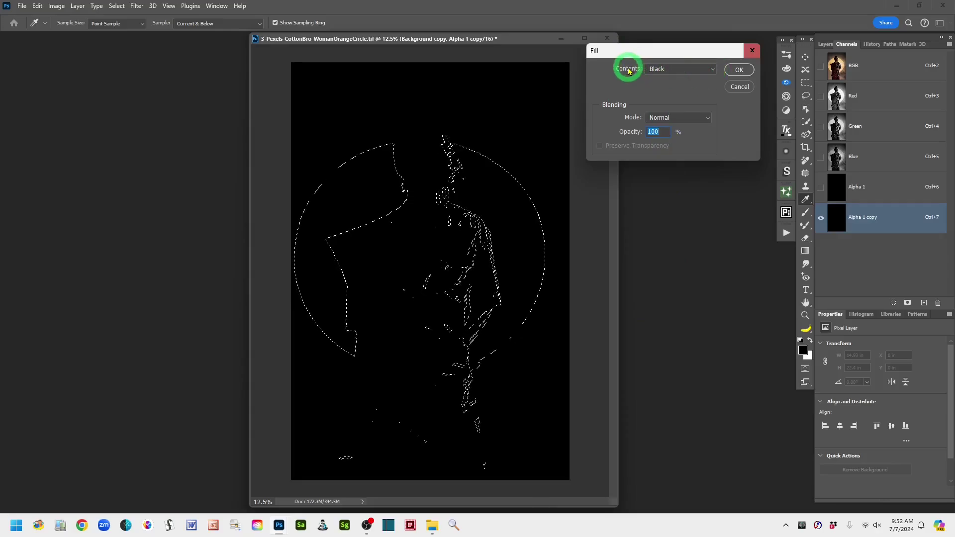
{"action": "left_click", "coordinate": [712, 71]}
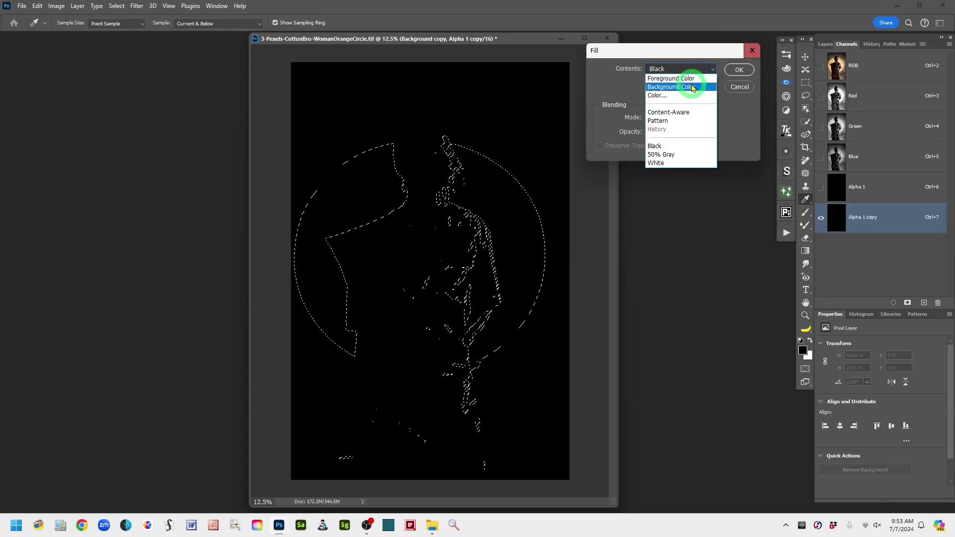
{"action": "left_click", "coordinate": [671, 162]}
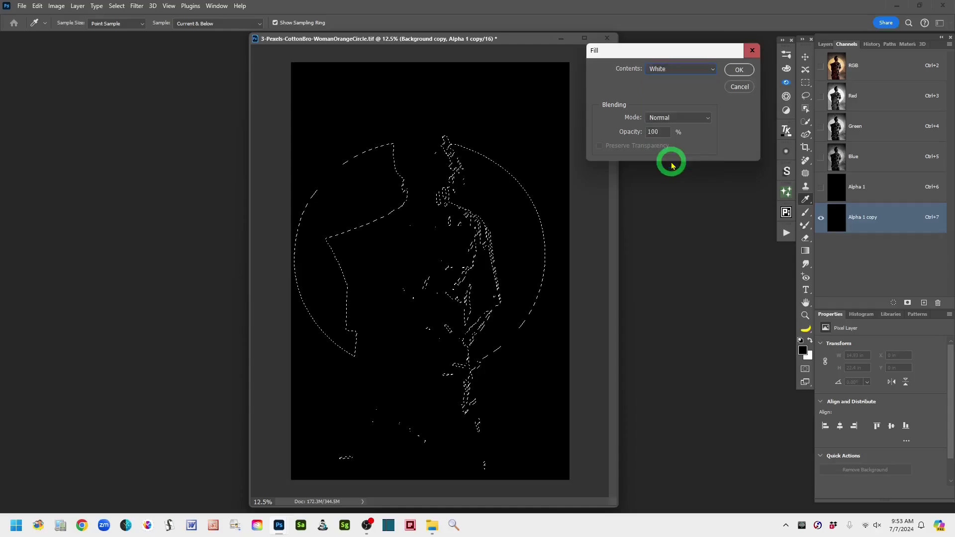
{"action": "left_click", "coordinate": [739, 71]}
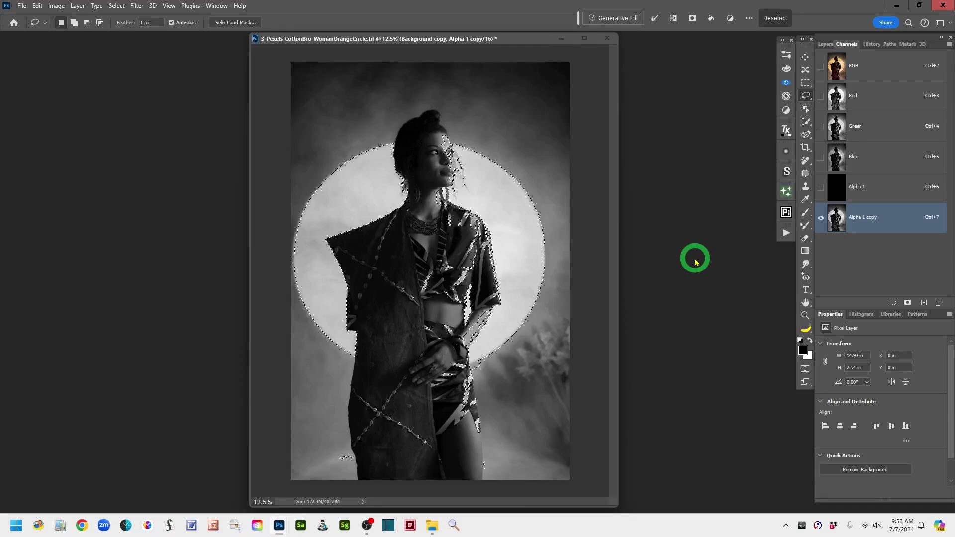
Apply Levels to the selected area of the Alpha 1 copy channel with input black 6 and input white 178.
{"action": "key", "text": "ctrl+l"}
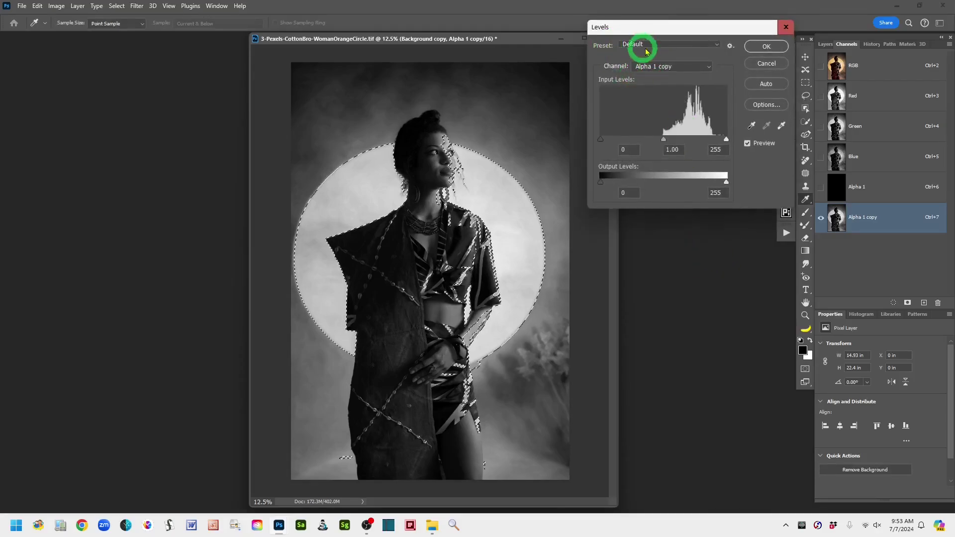
{"action": "left_click_drag", "start_coordinate": [659, 31], "coordinate": [628, 63]}
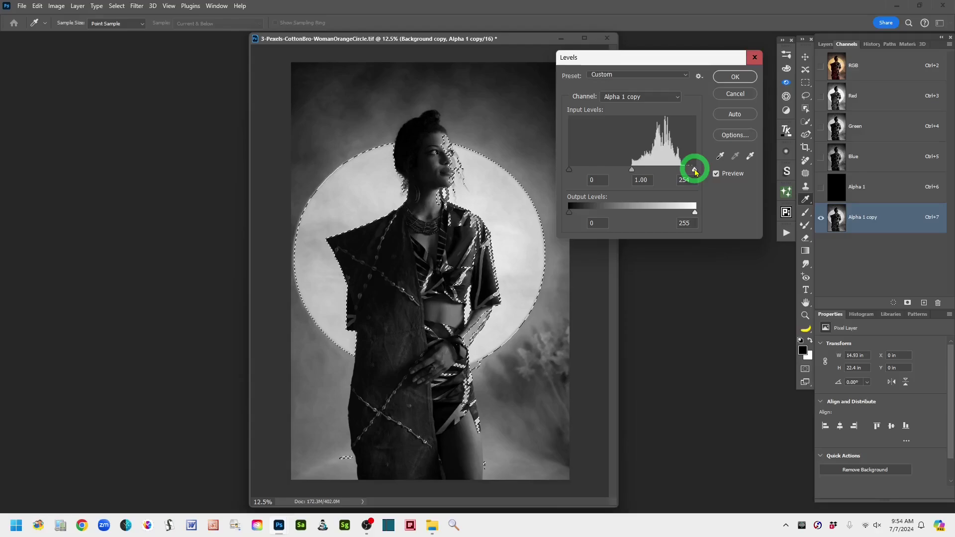
{"action": "left_click_drag", "start_coordinate": [695, 172], "coordinate": [664, 173]}
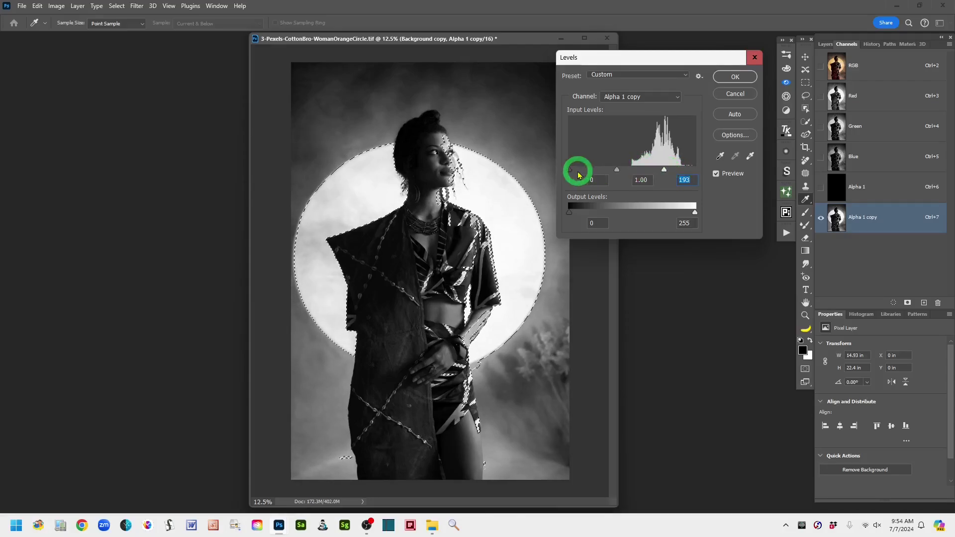
{"action": "mouse_move", "coordinate": [570, 170]}
{"action": "left_mouse_down"}
{"action": "mouse_move", "coordinate": [565, 164]}
{"action": "mouse_move", "coordinate": [572, 172]}
{"action": "left_mouse_up"}
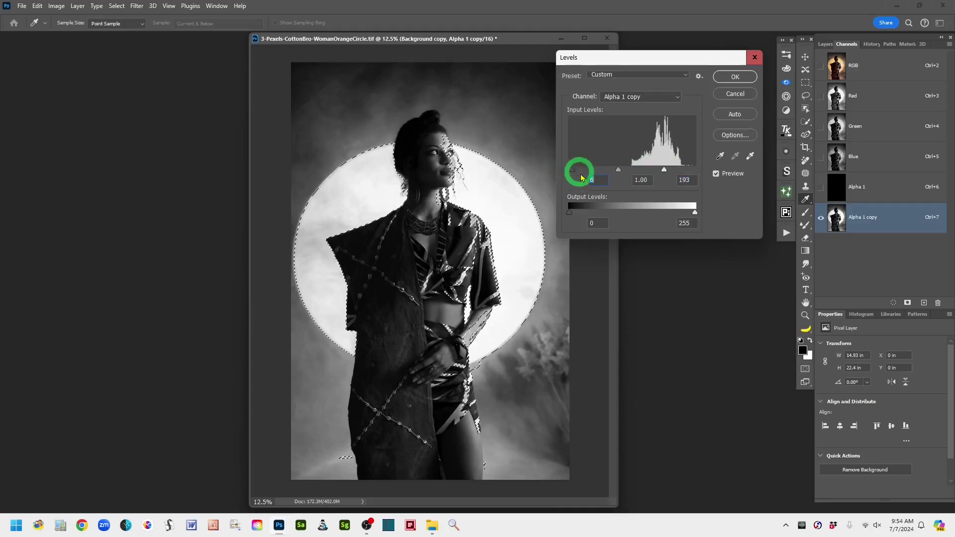
{"action": "left_click_drag", "start_coordinate": [663, 172], "coordinate": [659, 175]}
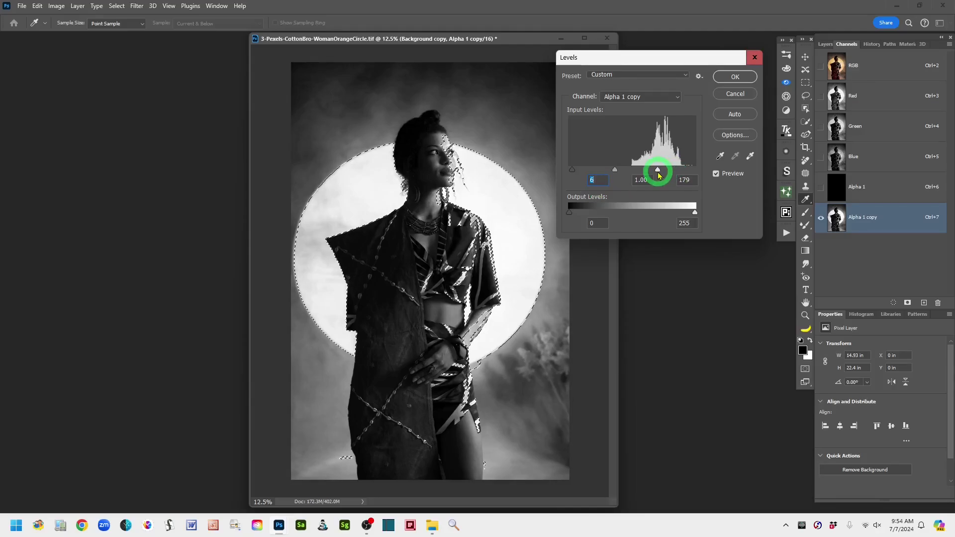
{"action": "left_click_drag", "start_coordinate": [658, 175], "coordinate": [658, 177]}
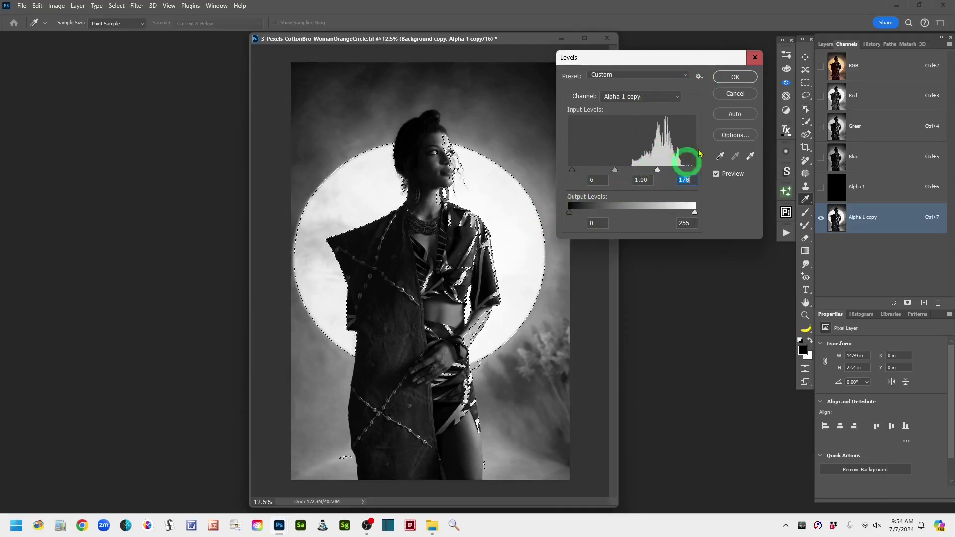
{"action": "left_click", "coordinate": [734, 76]}
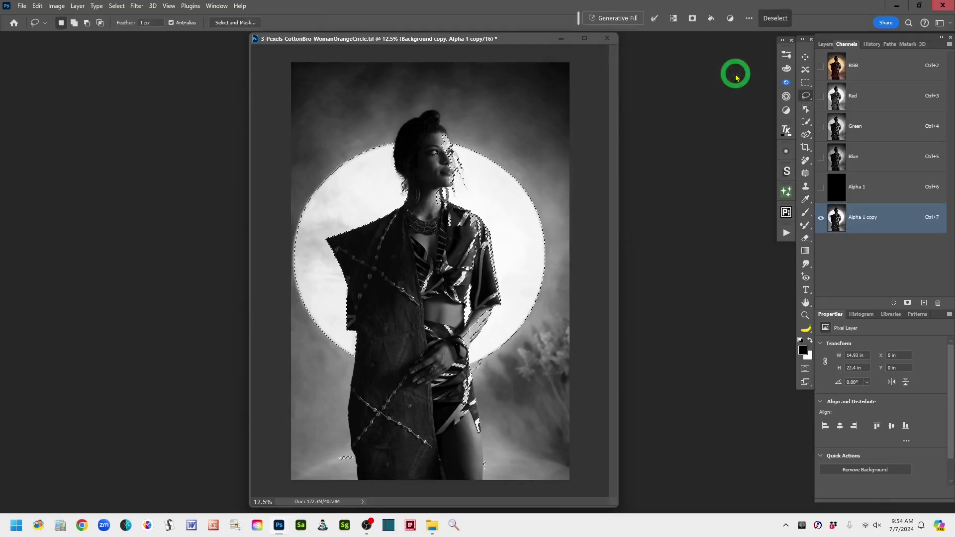
Paint white with a 900 px soft brush at 40% flow over the woman's selected highlights in the Alpha 1 copy channel.
{"action": "left_click", "coordinate": [846, 232]}
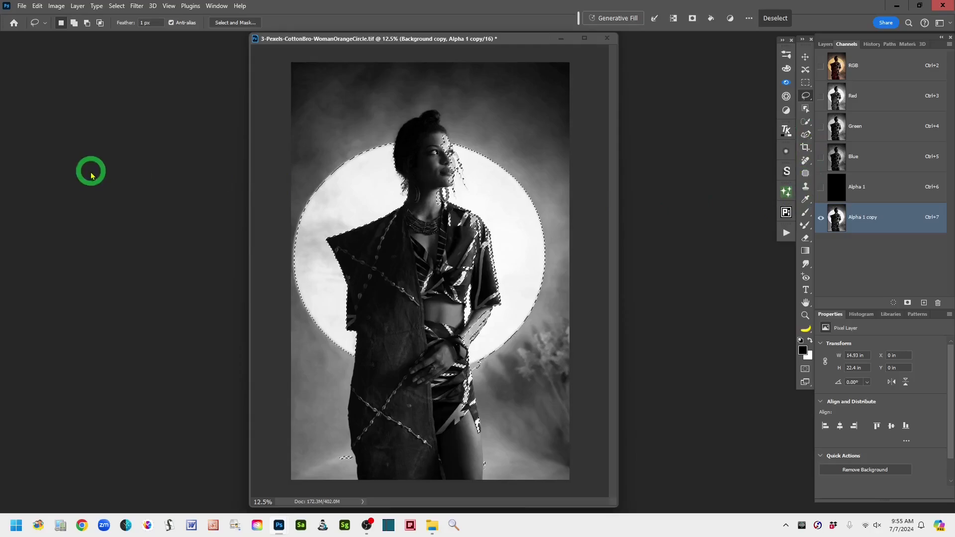
{"action": "left_click", "coordinate": [805, 214]}
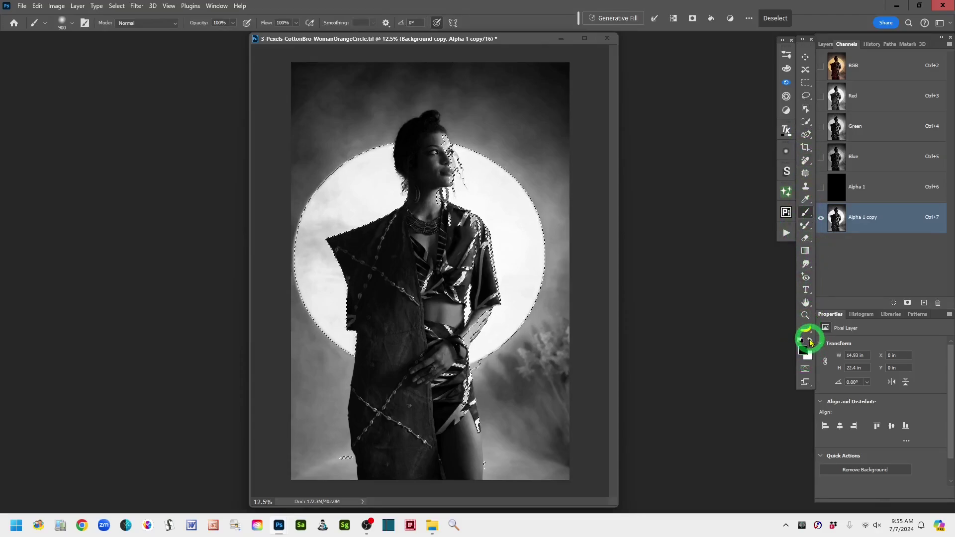
{"action": "left_click", "coordinate": [810, 342]}
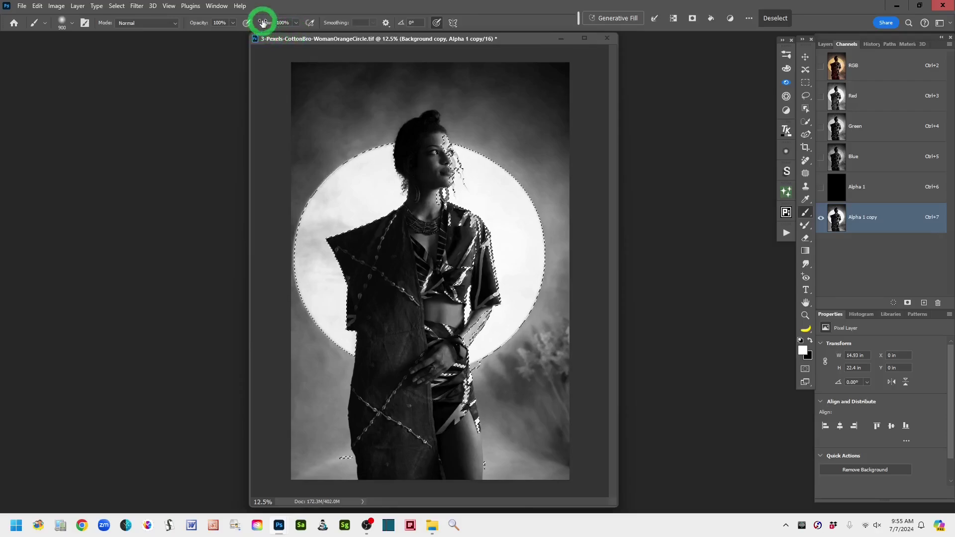
{"action": "left_click_drag", "start_coordinate": [269, 25], "coordinate": [239, 29]}
{"action": "left_click", "coordinate": [475, 257]}
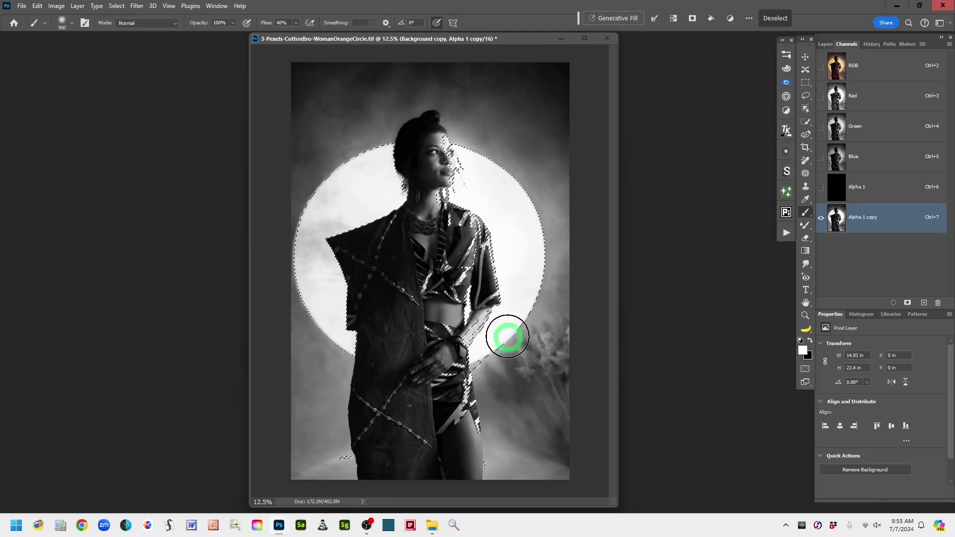
{"action": "mouse_move", "coordinate": [472, 385]}
{"action": "left_mouse_down"}
{"action": "mouse_move", "coordinate": [466, 444]}
{"action": "mouse_move", "coordinate": [476, 483]}
{"action": "mouse_move", "coordinate": [445, 174]}
{"action": "left_mouse_up"}
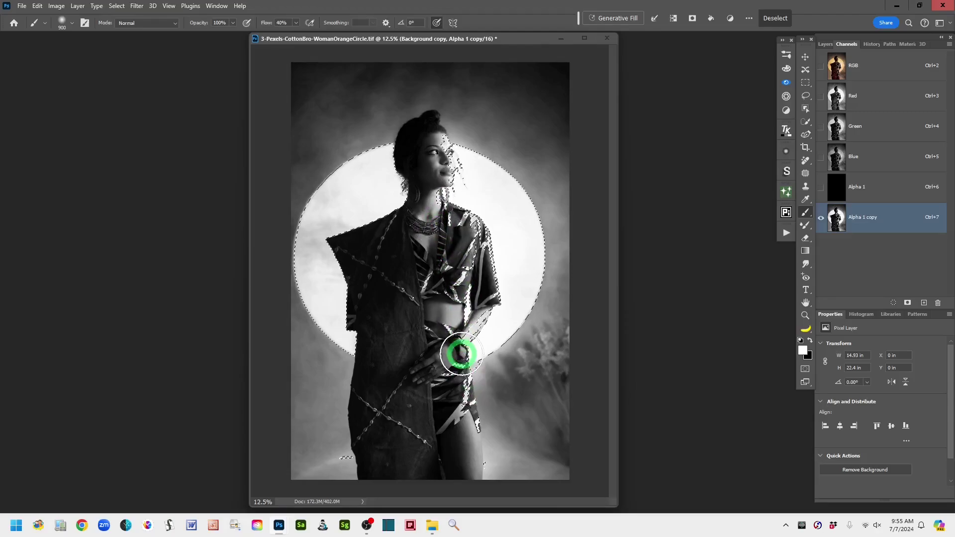
{"action": "mouse_move", "coordinate": [388, 225]}
{"action": "left_mouse_down"}
{"action": "mouse_move", "coordinate": [404, 363]}
{"action": "mouse_move", "coordinate": [347, 393]}
{"action": "mouse_move", "coordinate": [387, 415]}
{"action": "mouse_move", "coordinate": [362, 386]}
{"action": "mouse_move", "coordinate": [357, 456]}
{"action": "mouse_move", "coordinate": [363, 377]}
{"action": "mouse_move", "coordinate": [472, 441]}
{"action": "mouse_move", "coordinate": [465, 449]}
{"action": "mouse_move", "coordinate": [474, 438]}
{"action": "mouse_move", "coordinate": [472, 478]}
{"action": "mouse_move", "coordinate": [507, 487]}
{"action": "mouse_move", "coordinate": [498, 478]}
{"action": "mouse_move", "coordinate": [548, 473]}
{"action": "mouse_move", "coordinate": [561, 277]}
{"action": "left_mouse_up"}
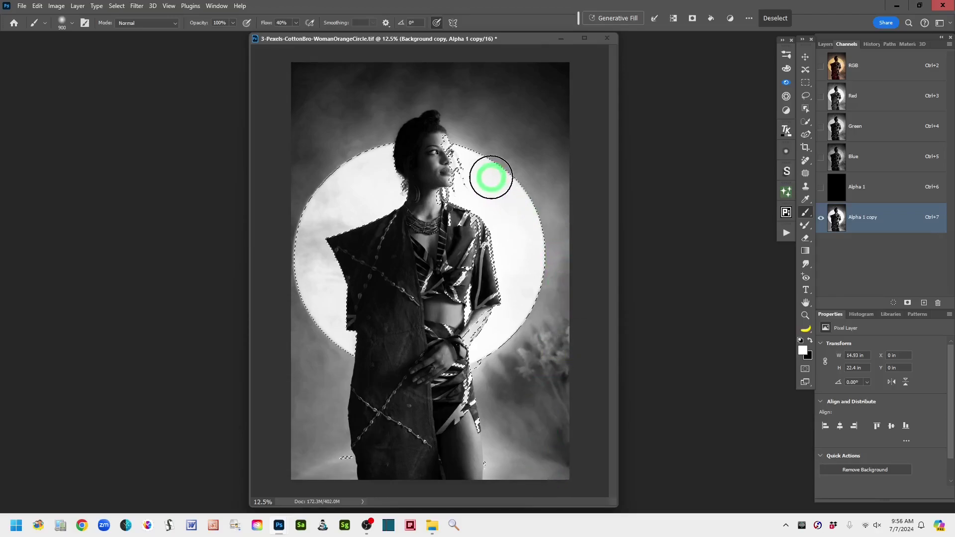
{"action": "mouse_move", "coordinate": [491, 177]}
{"action": "left_mouse_down"}
{"action": "mouse_move", "coordinate": [522, 192]}
{"action": "mouse_move", "coordinate": [460, 206]}
{"action": "mouse_move", "coordinate": [468, 318]}
{"action": "left_mouse_up"}
{"action": "mouse_move", "coordinate": [461, 270]}
{"action": "left_mouse_down"}
{"action": "mouse_move", "coordinate": [756, 309]}
{"action": "mouse_move", "coordinate": [759, 299]}
{"action": "mouse_move", "coordinate": [746, 292]}
{"action": "mouse_move", "coordinate": [744, 301]}
{"action": "left_mouse_up"}
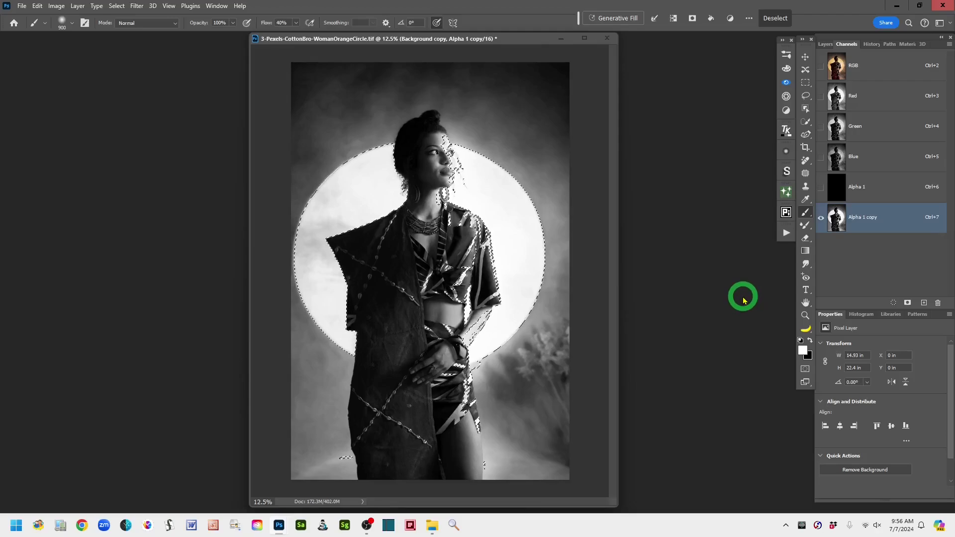
{"action": "left_click_drag", "start_coordinate": [743, 300], "coordinate": [470, 297]}
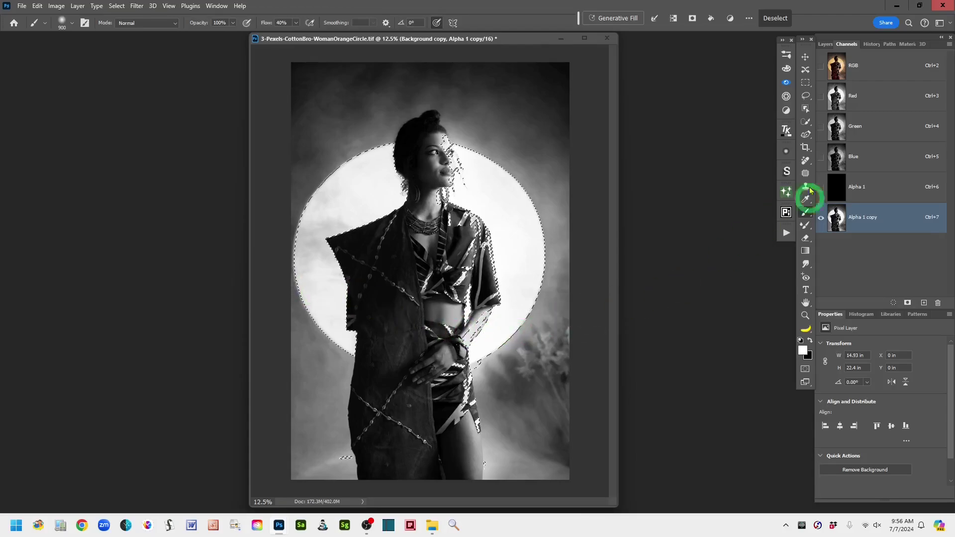
Return to the RGB composite and add a new layer named Luminosity/Brightness above Background copy, keeping the selection active.
{"action": "left_click", "coordinate": [805, 97]}
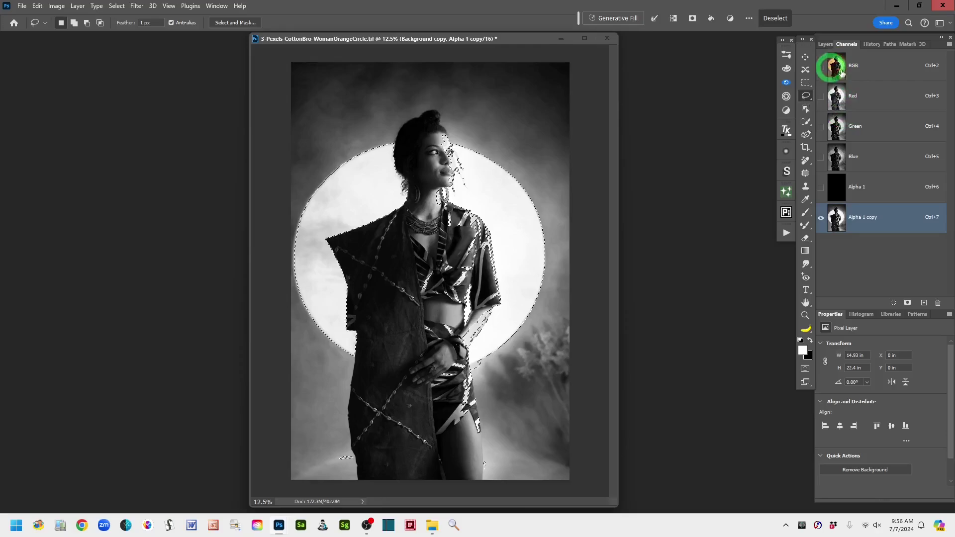
{"action": "left_click", "coordinate": [874, 74]}
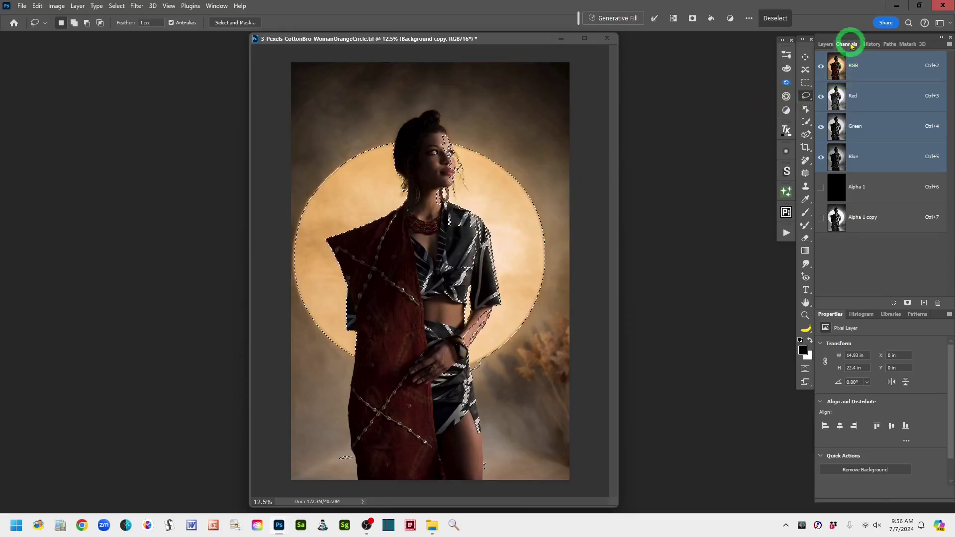
{"action": "left_click", "coordinate": [823, 44]}
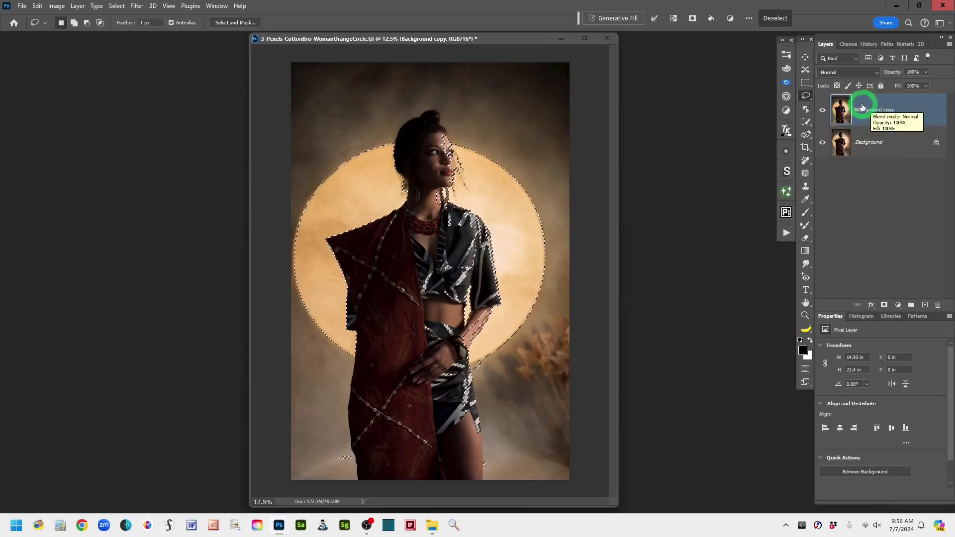
{"action": "left_click", "coordinate": [925, 308]}
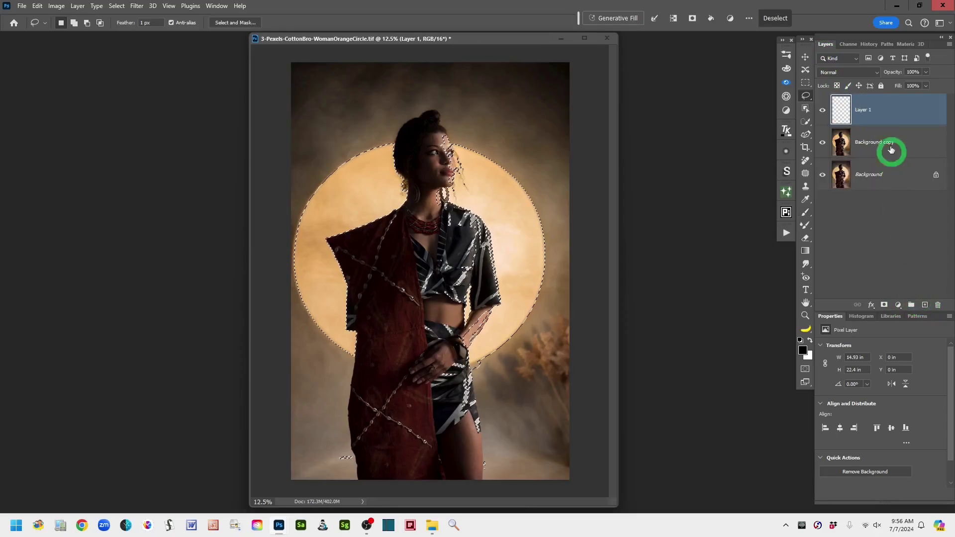
{"action": "double_click", "coordinate": [863, 110]}
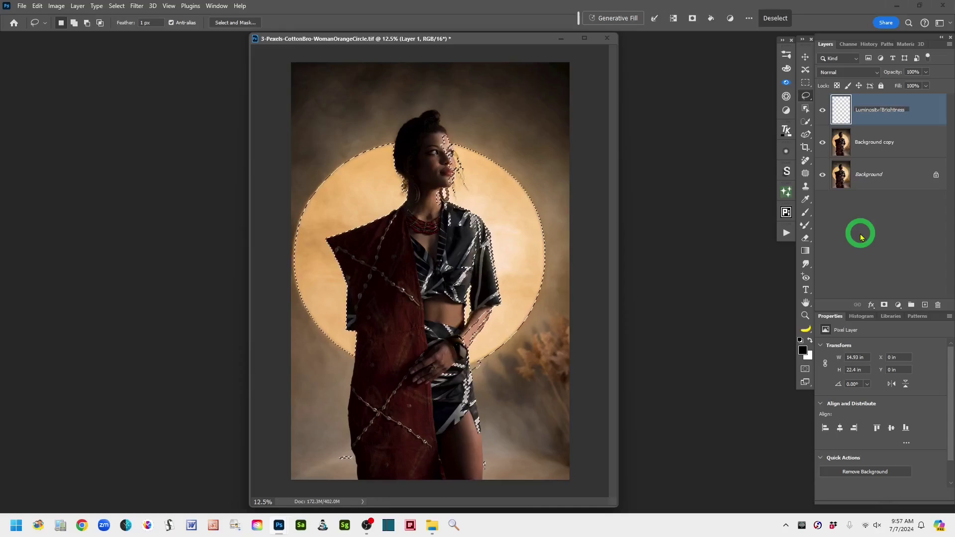
{"action": "left_click", "coordinate": [927, 114]}
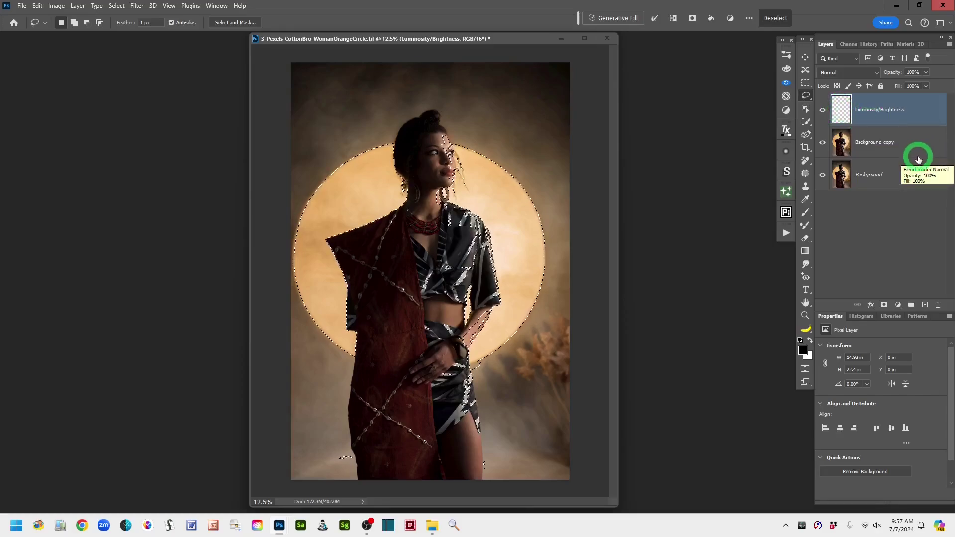
Fill the selection on the Luminosity/Brightness layer with white at 100% opacity, and deselect.
{"action": "key", "text": "shift+F5"}
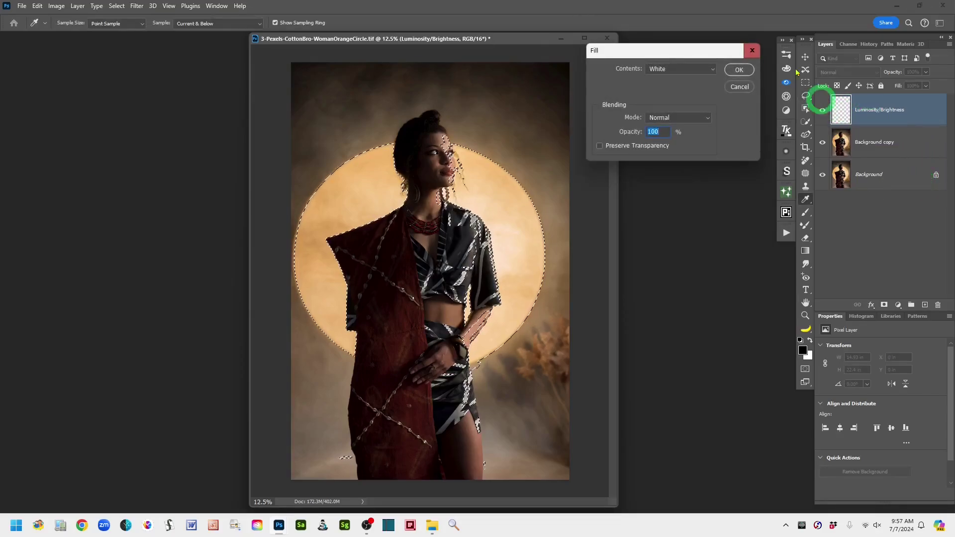
{"action": "left_click", "coordinate": [739, 69]}
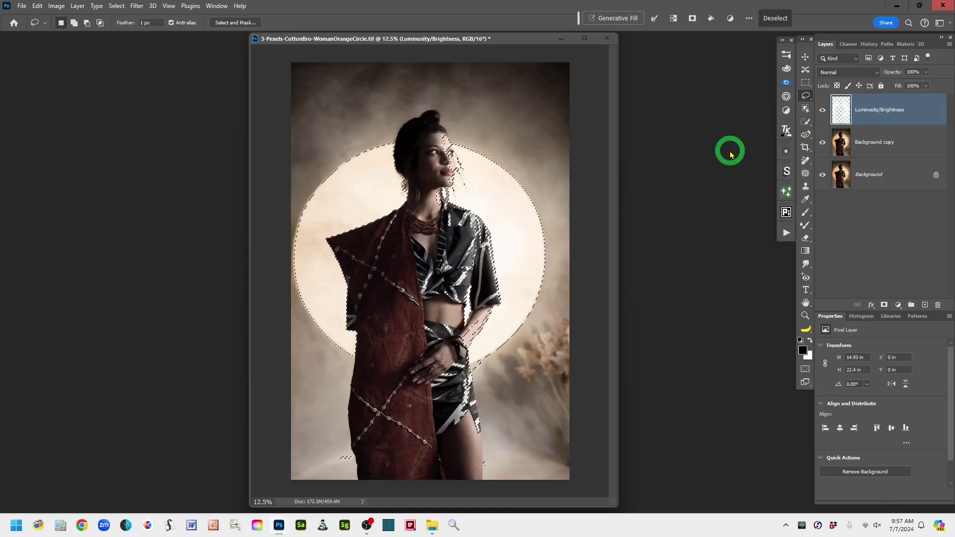
{"action": "key", "text": "ctrl+d"}
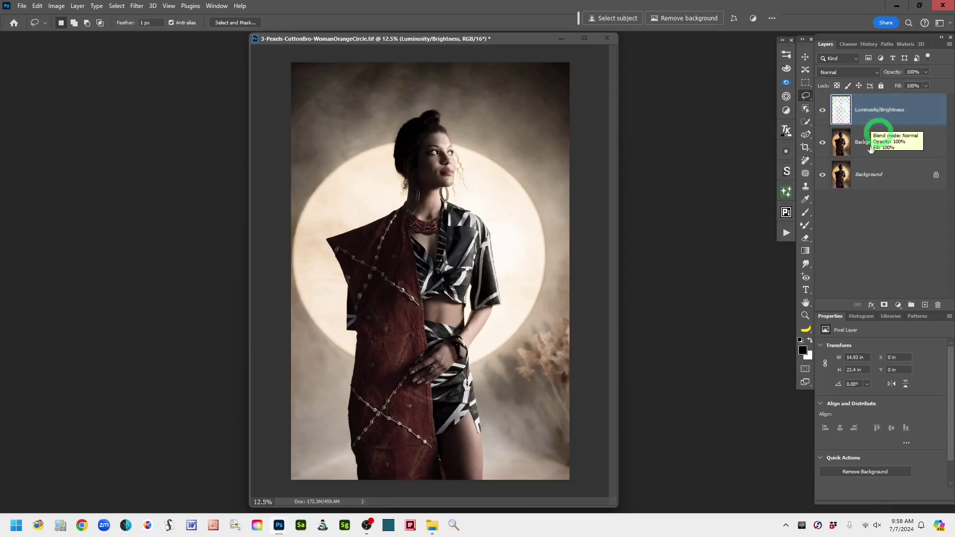
Add a new layer named Rim Light directly below the Luminosity/Brightness layer.
{"action": "left_click_drag", "start_coordinate": [871, 149], "coordinate": [859, 113]}
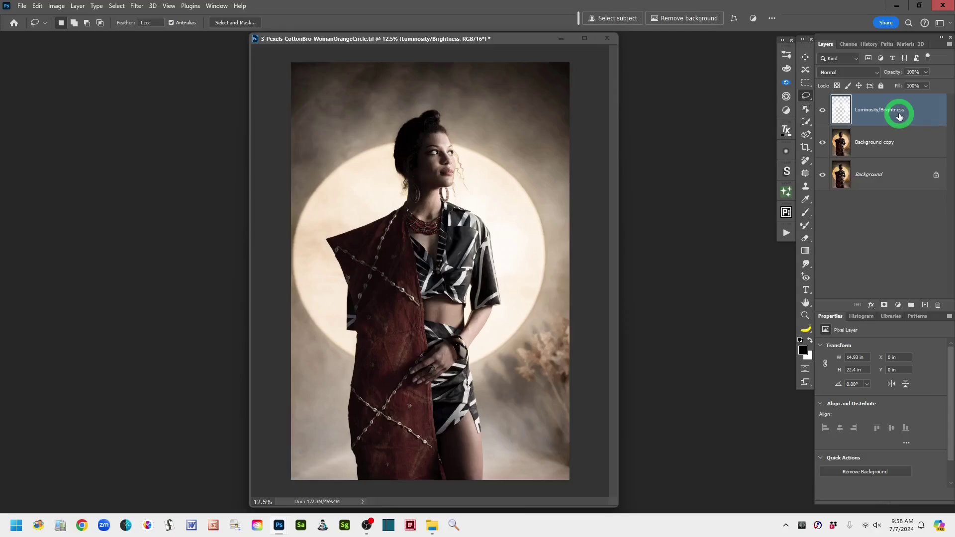
{"action": "left_click", "coordinate": [924, 305], "text": "ctrl"}
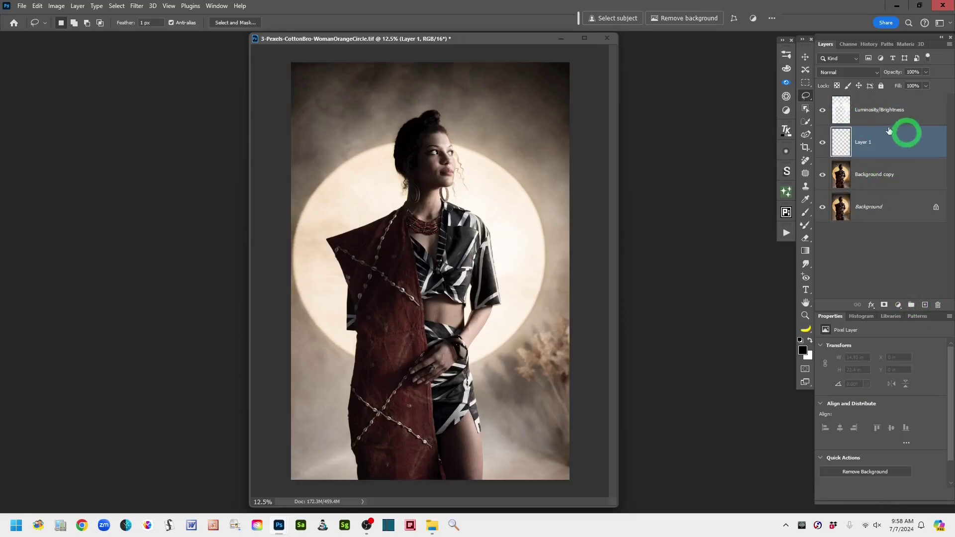
{"action": "double_click", "coordinate": [863, 143]}
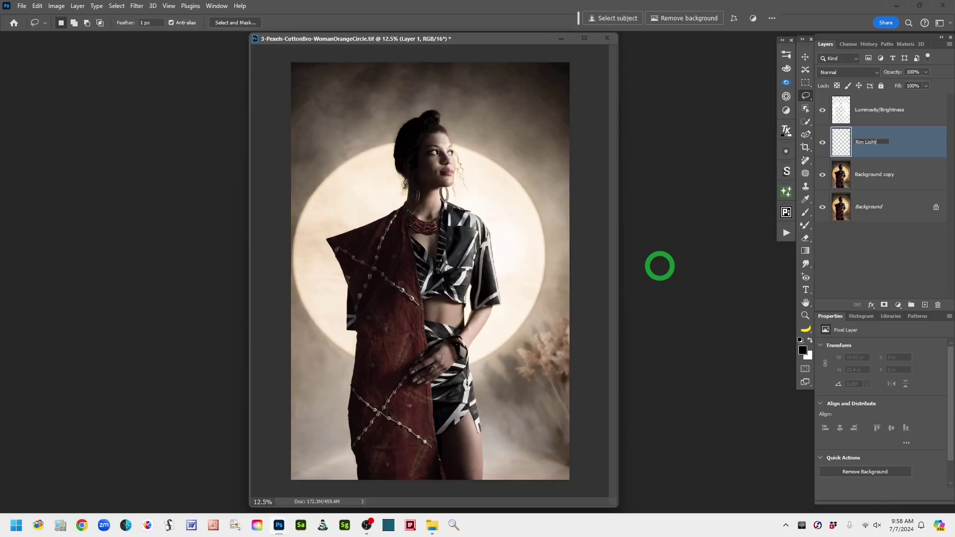
{"action": "left_click", "coordinate": [929, 139]}
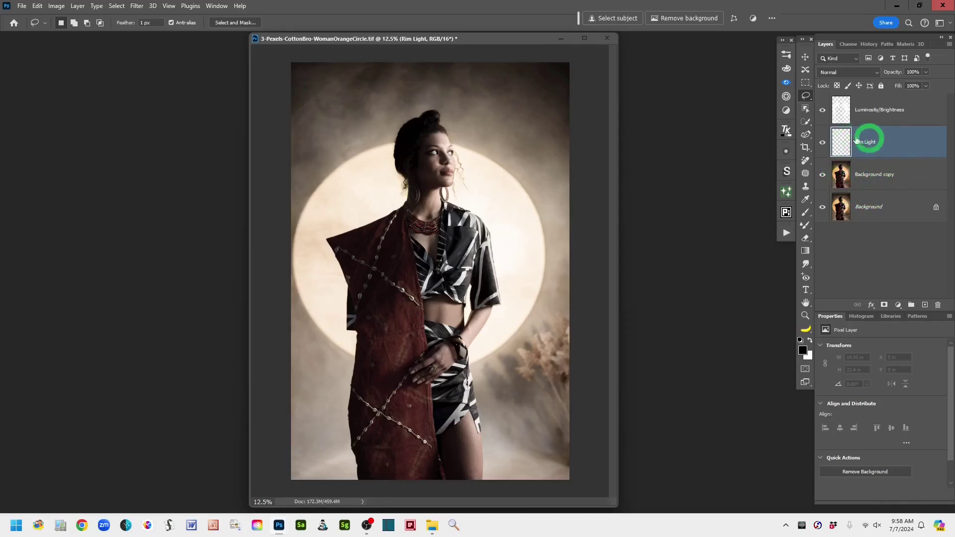
Select the woman on the Background copy layer using Select Subject.
{"action": "left_click", "coordinate": [890, 175]}
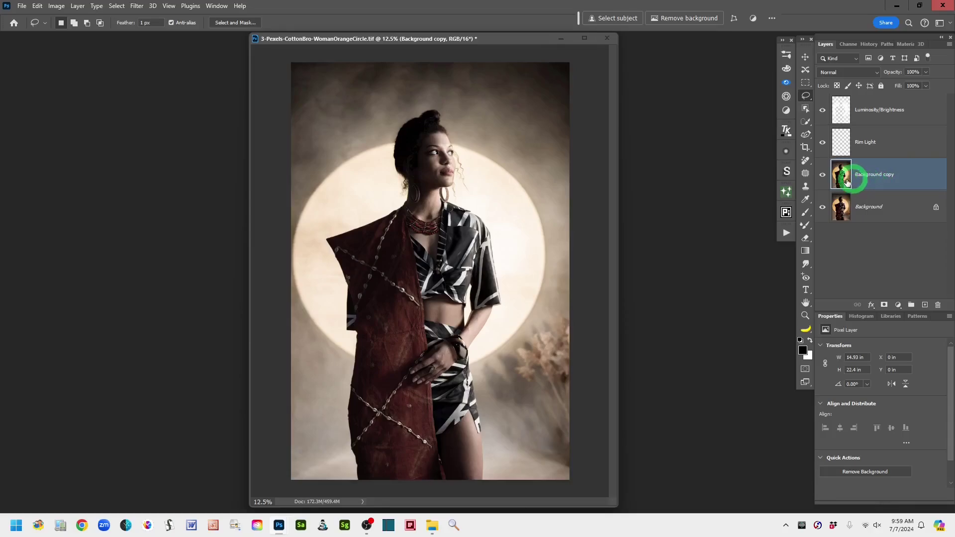
{"action": "left_click", "coordinate": [805, 109]}
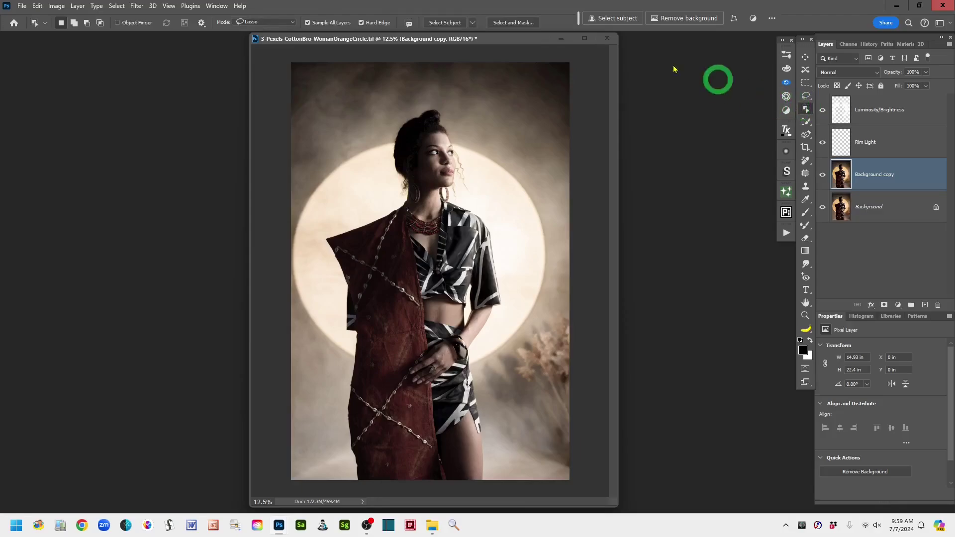
{"action": "left_click", "coordinate": [614, 19]}
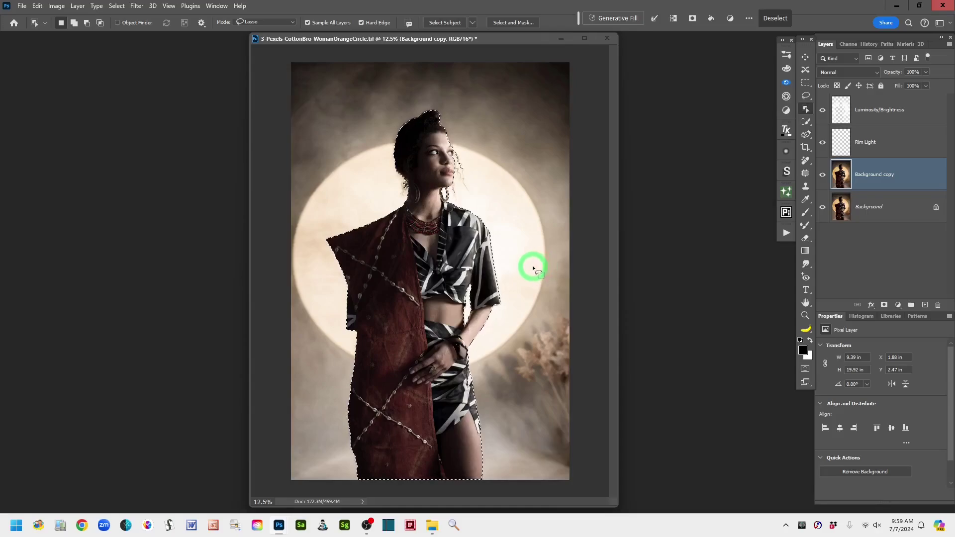
Add a layer mask to the Rim Light layer from the woman's selection, and check the mask on its own.
{"action": "left_click", "coordinate": [842, 144]}
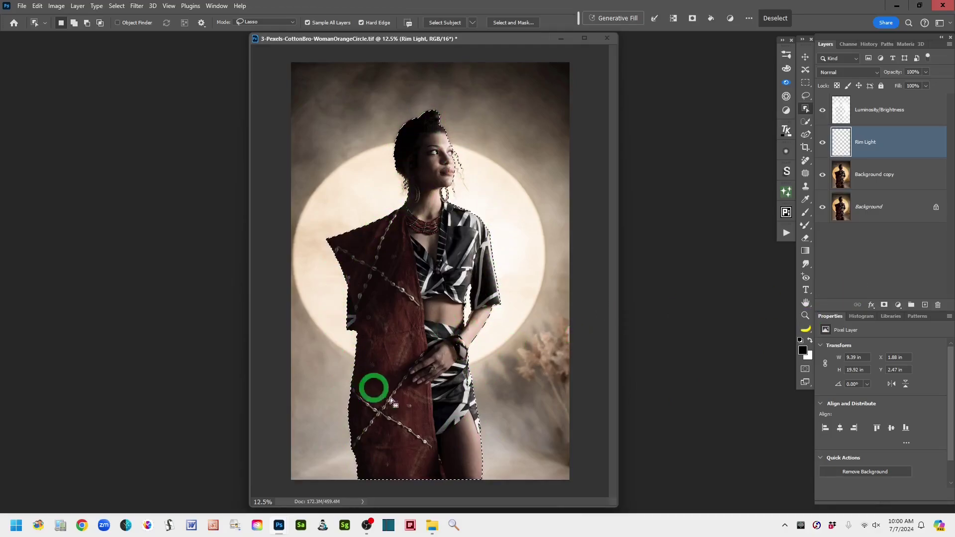
{"action": "left_click", "coordinate": [883, 306]}
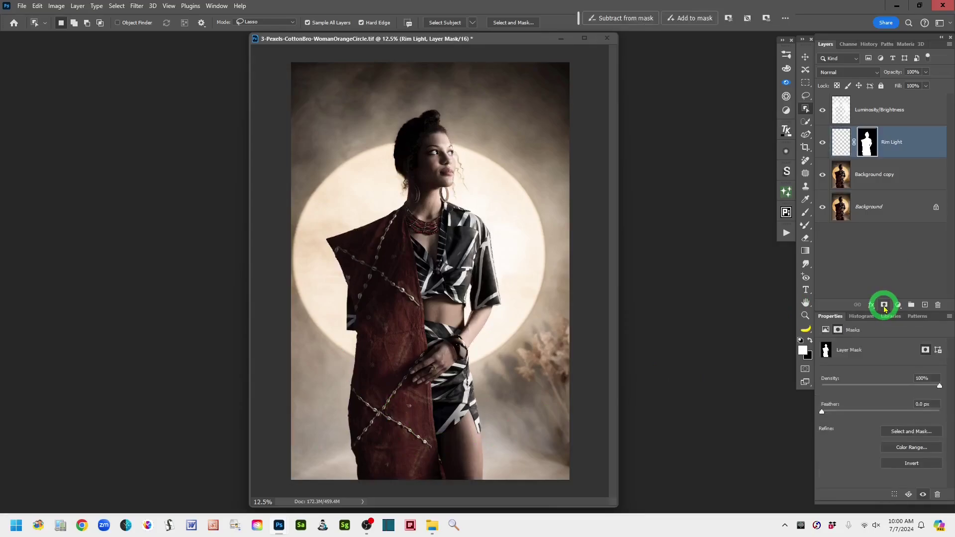
{"action": "left_click", "coordinate": [869, 147], "text": "alt"}
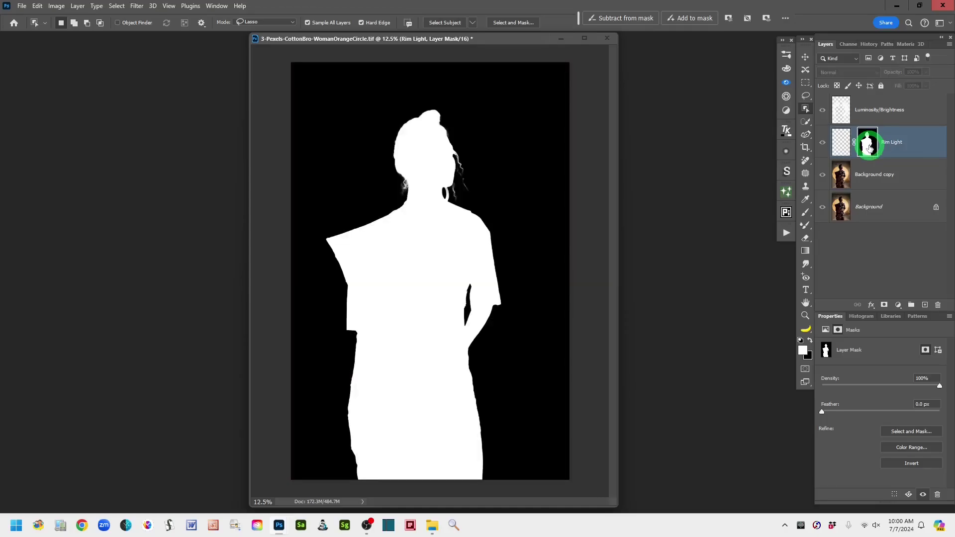
{"action": "left_click", "coordinate": [869, 148], "text": "alt"}
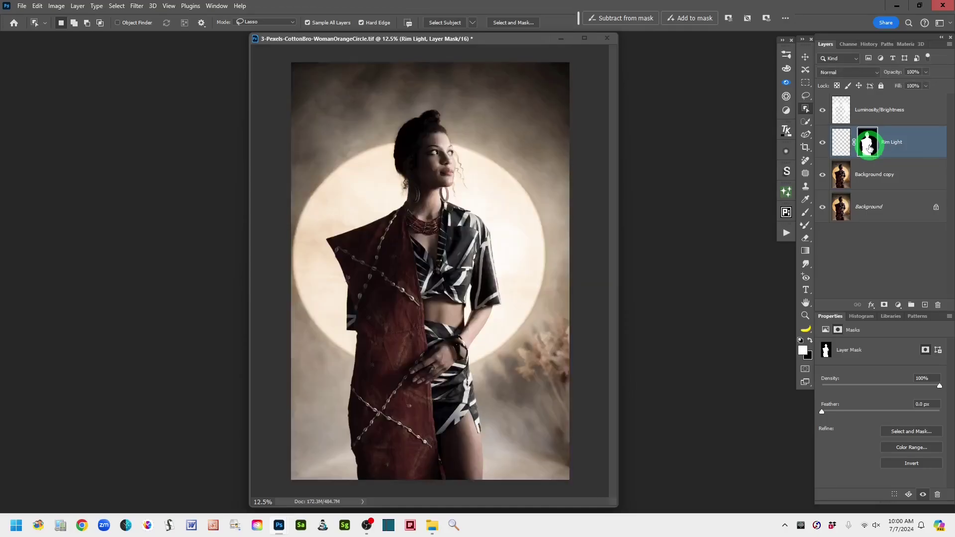
Fill the Rim Light layer's pixels with black at 100% opacity and set the layer's blend mode to Screen.
{"action": "left_click", "coordinate": [842, 145]}
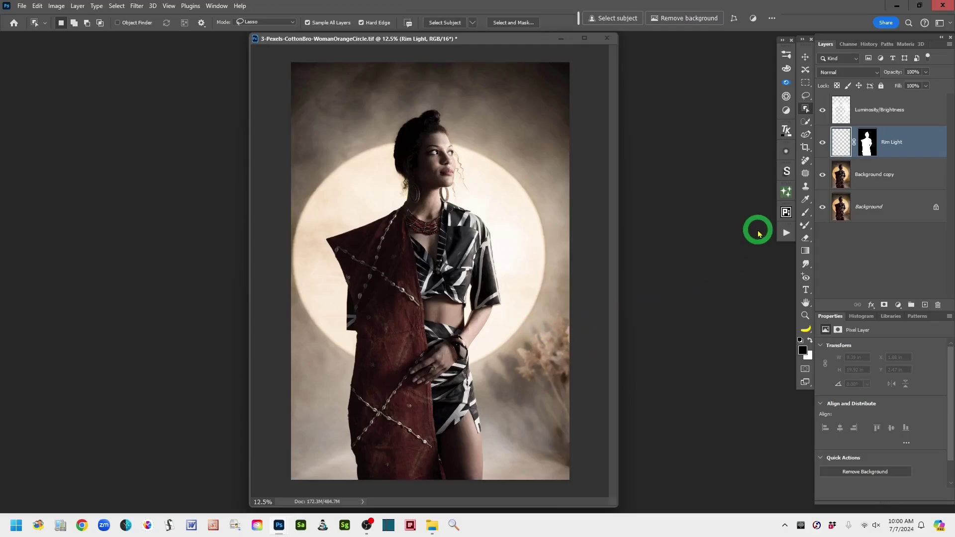
{"action": "left_click", "coordinate": [840, 146]}
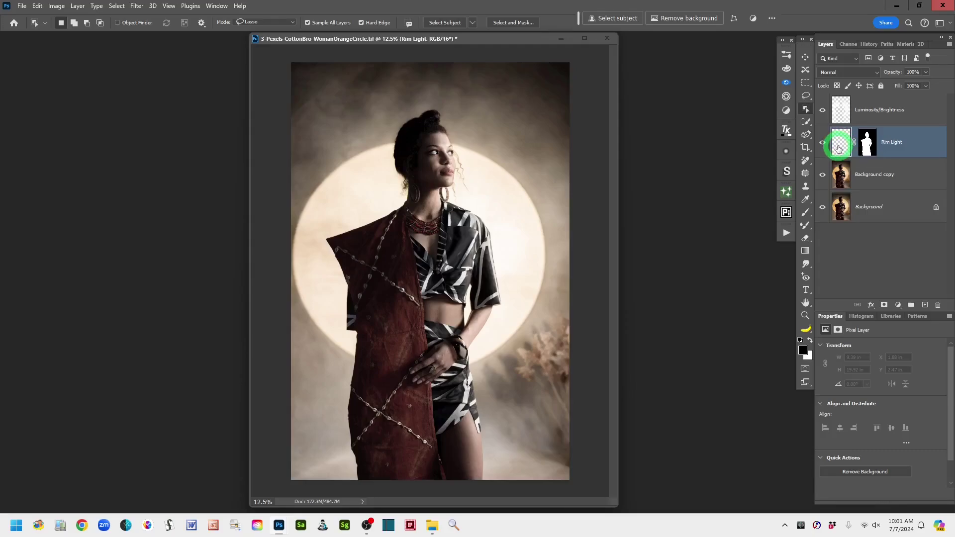
{"action": "key", "text": "shift+BackSpace"}
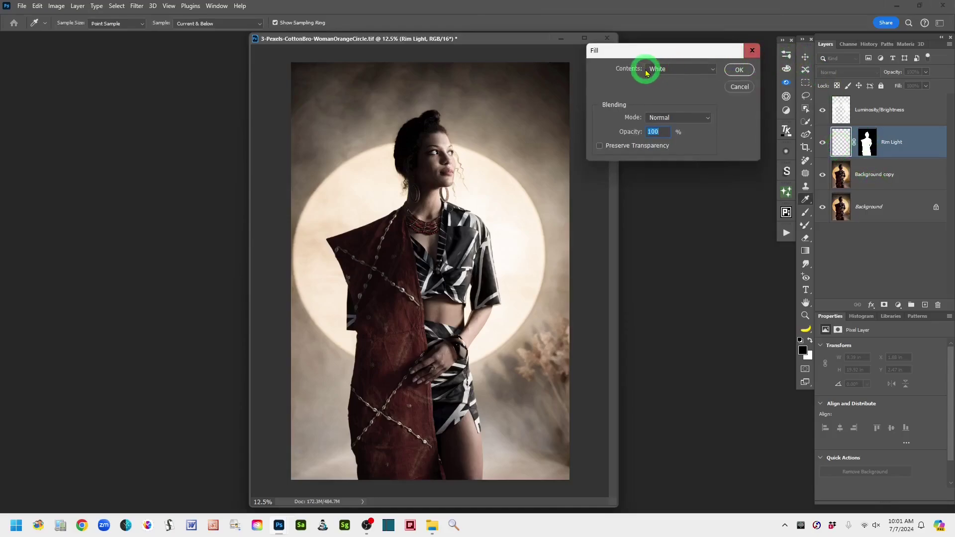
{"action": "left_click", "coordinate": [711, 69]}
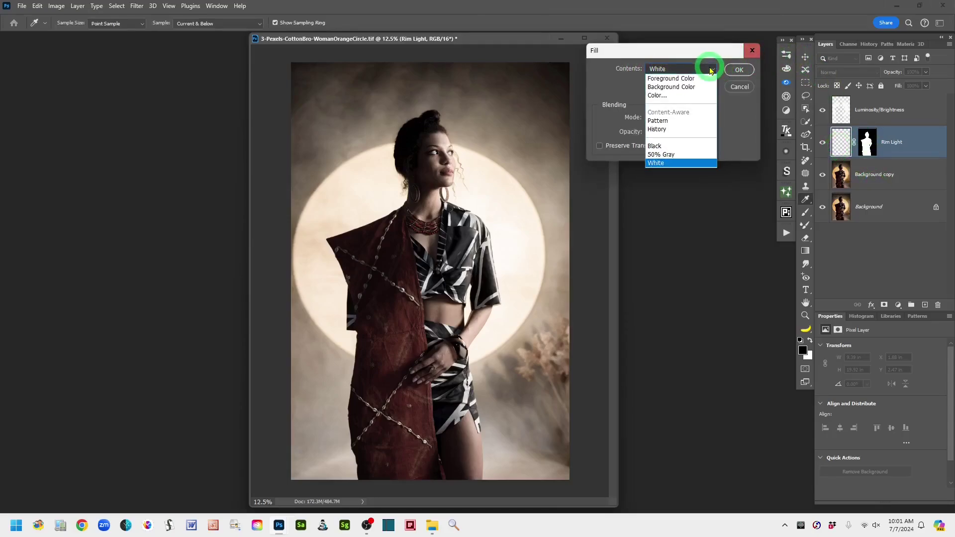
{"action": "left_click", "coordinate": [660, 148]}
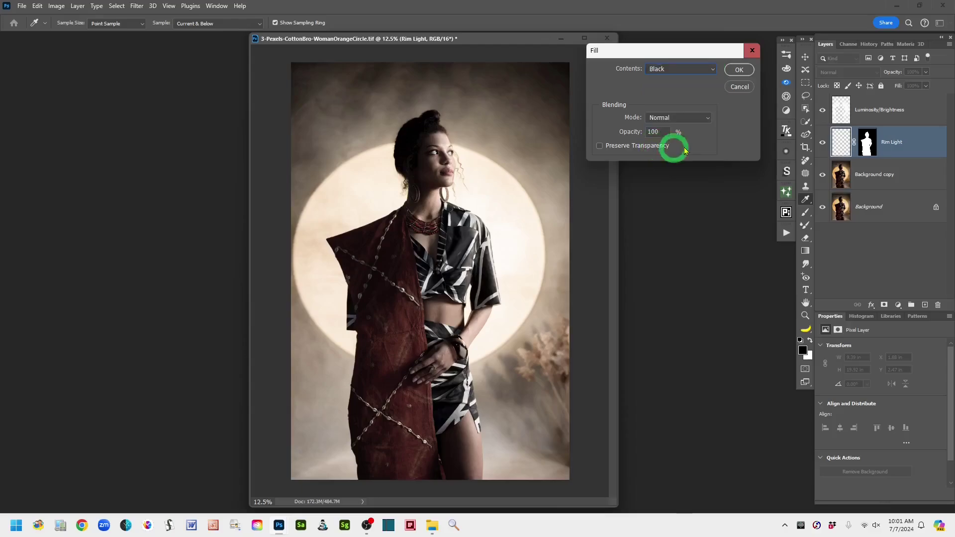
{"action": "left_click", "coordinate": [738, 70]}
{"action": "key", "text": "w"}
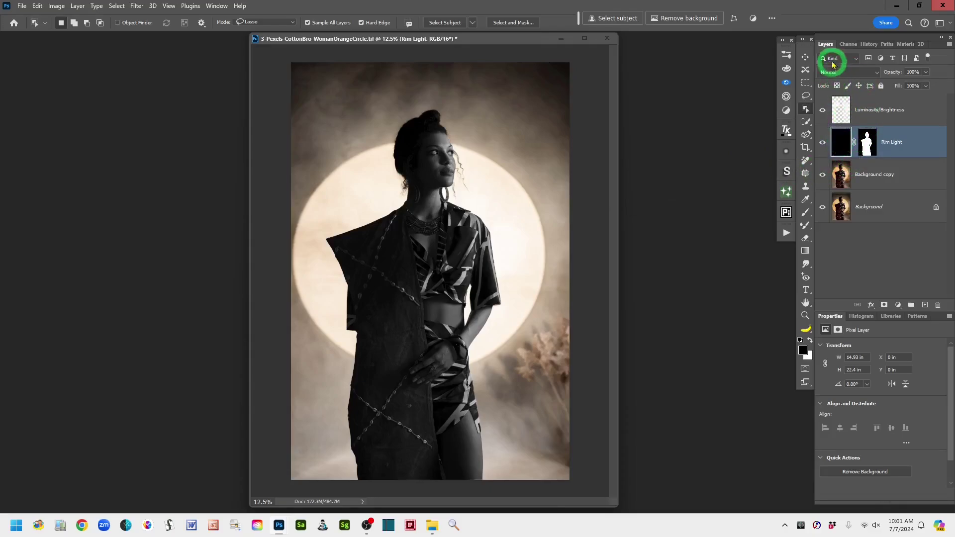
{"action": "left_click", "coordinate": [877, 73]}
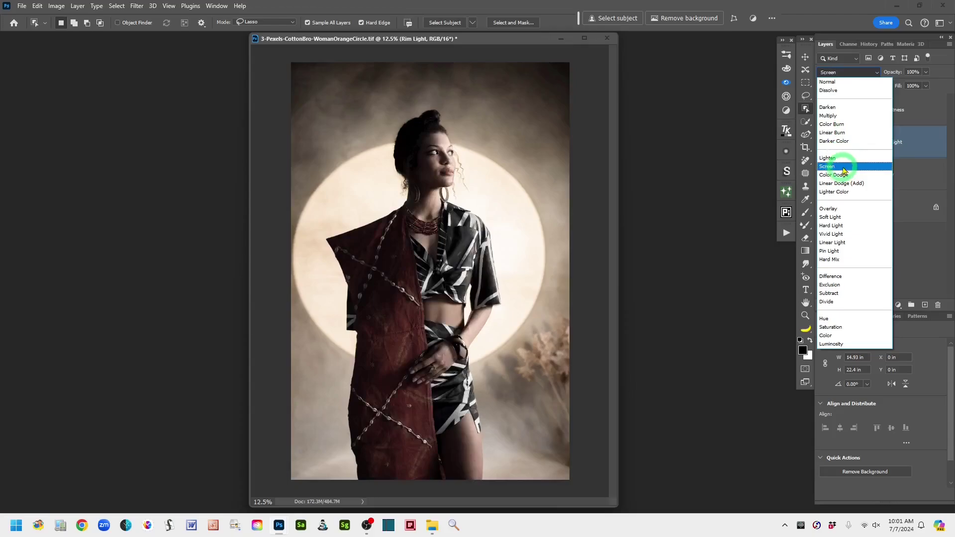
{"action": "left_click", "coordinate": [844, 169]}
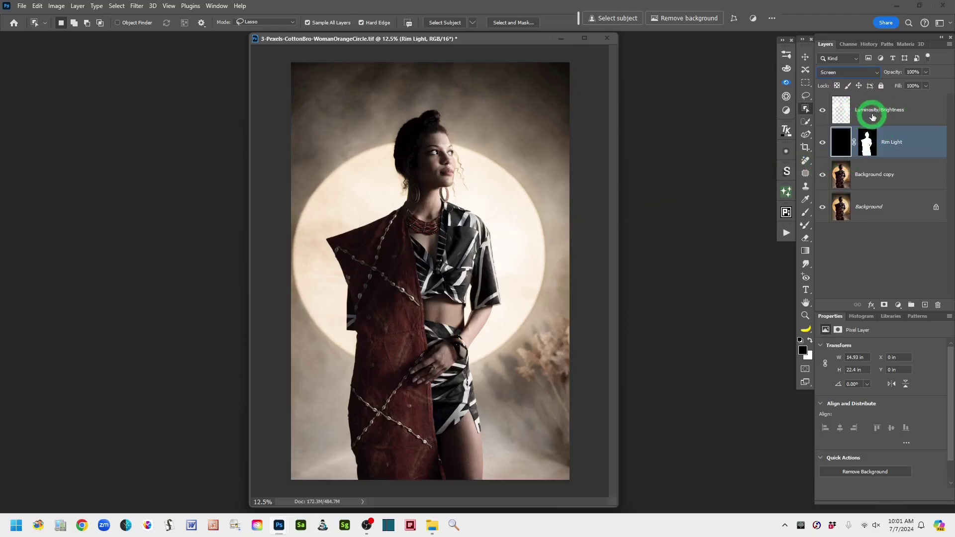
Add a black hide-all layer mask to the Luminosity/Brightness layer.
{"action": "left_click", "coordinate": [843, 113]}
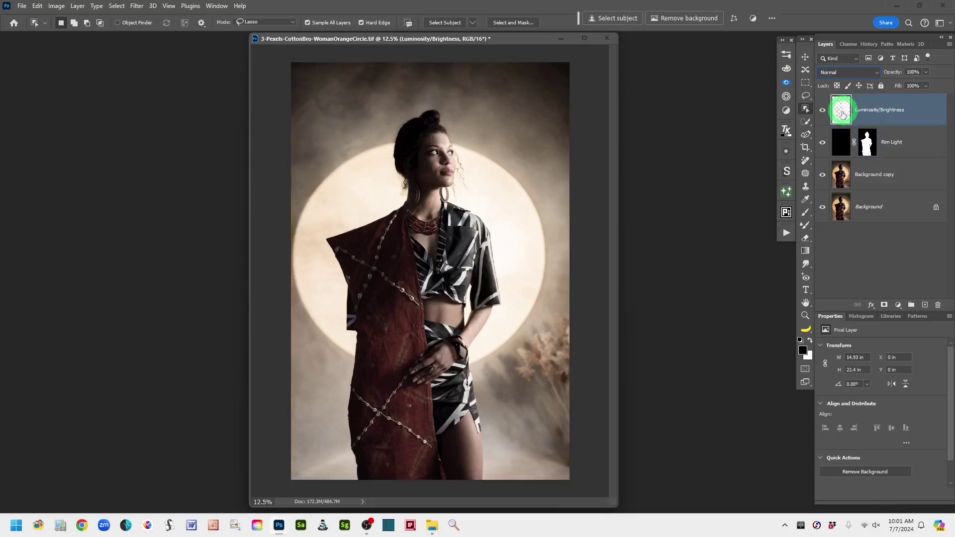
{"action": "left_click", "coordinate": [805, 98]}
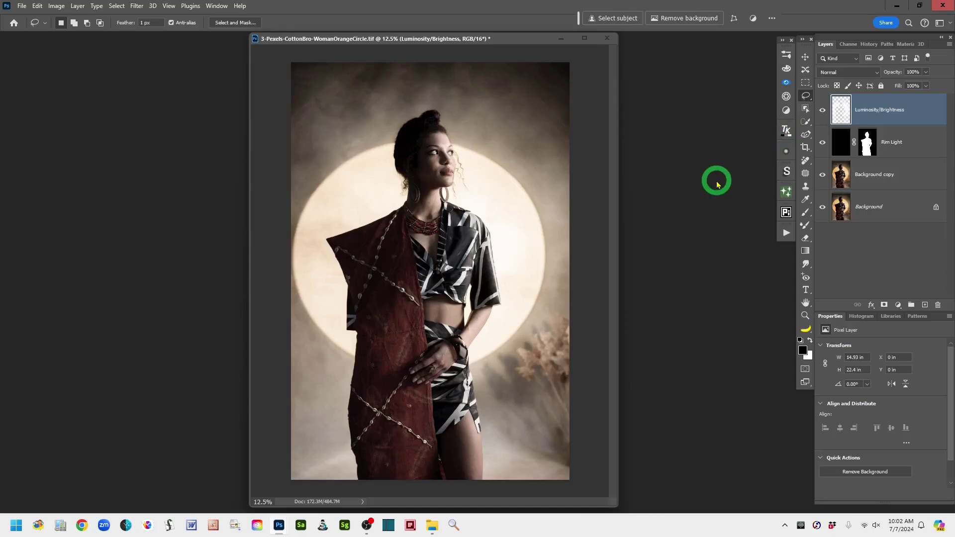
{"action": "left_click", "coordinate": [837, 111]}
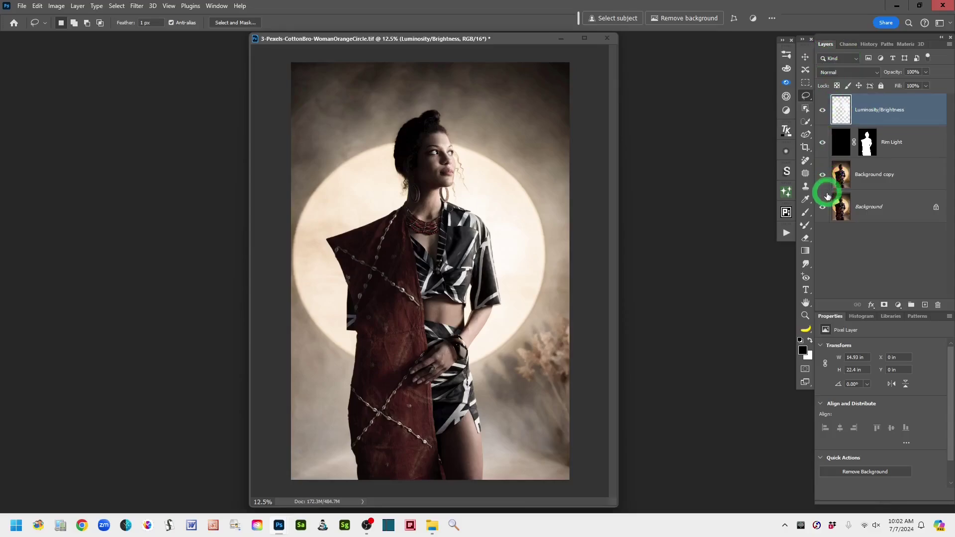
{"action": "left_click", "coordinate": [883, 306], "text": "alt"}
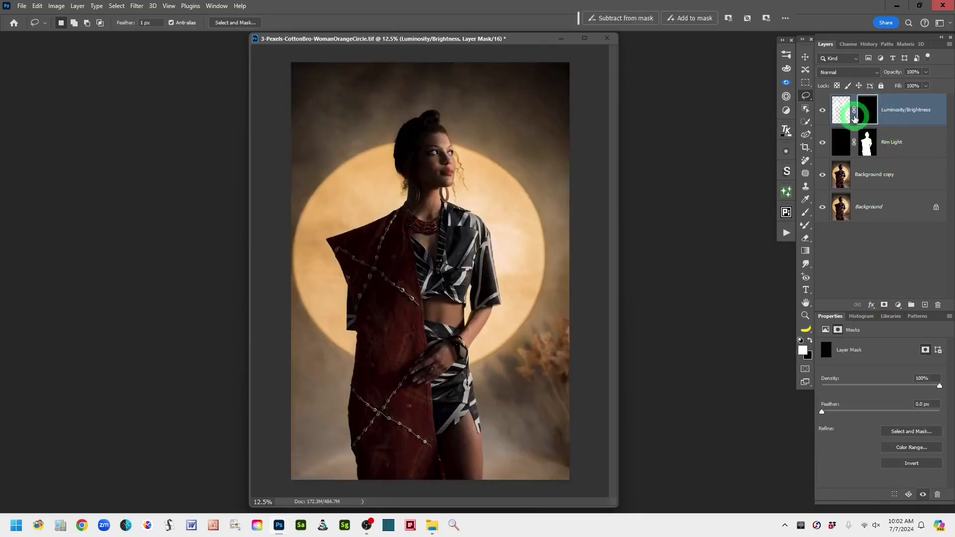
Compare the image with the Background layer alone, and clip the Luminosity/Brightness layer to the Rim Light layer.
{"action": "left_click", "coordinate": [821, 209], "text": "alt"}
{"action": "left_click", "coordinate": [822, 209], "text": "alt"}
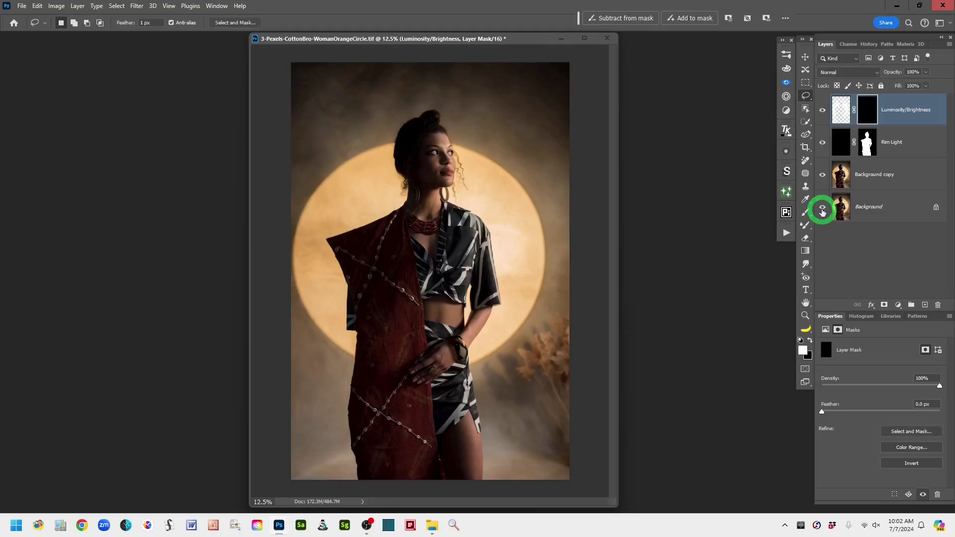
{"action": "left_click", "coordinate": [822, 209], "text": "alt"}
{"action": "left_click", "coordinate": [822, 208], "text": "alt"}
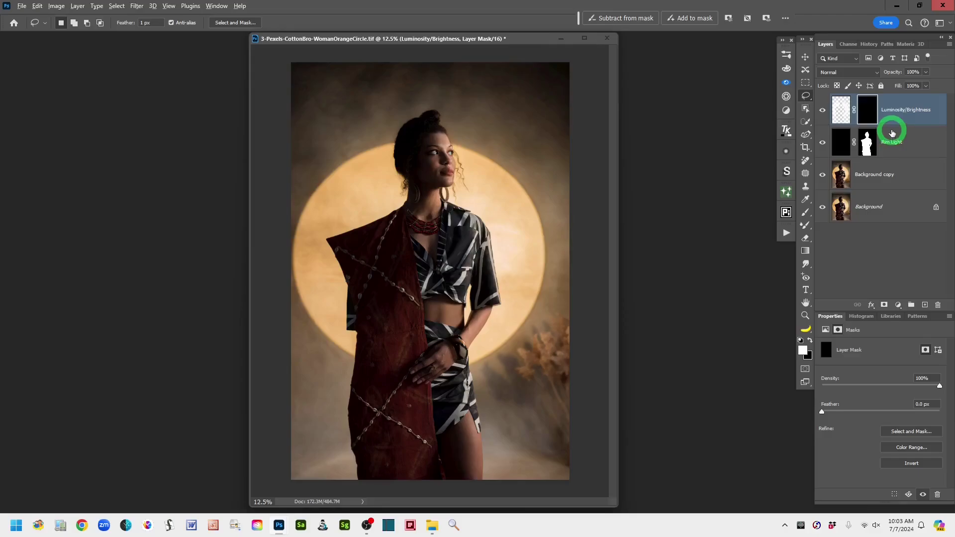
{"action": "mouse_move", "coordinate": [891, 133]}
{"action": "left_mouse_down"}
{"action": "mouse_move", "coordinate": [891, 123]}
{"action": "mouse_move", "coordinate": [889, 135]}
{"action": "left_mouse_up"}
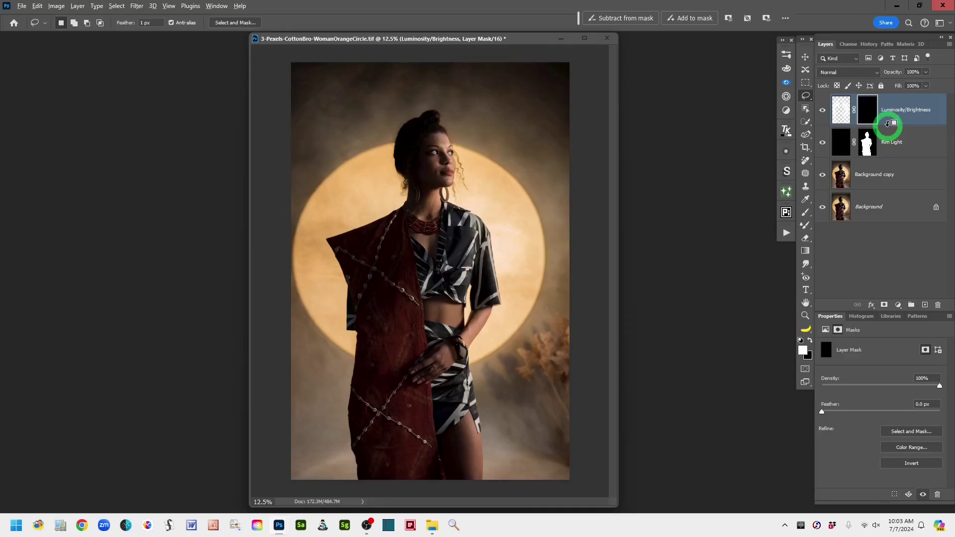
{"action": "left_click", "coordinate": [887, 124], "text": "alt"}
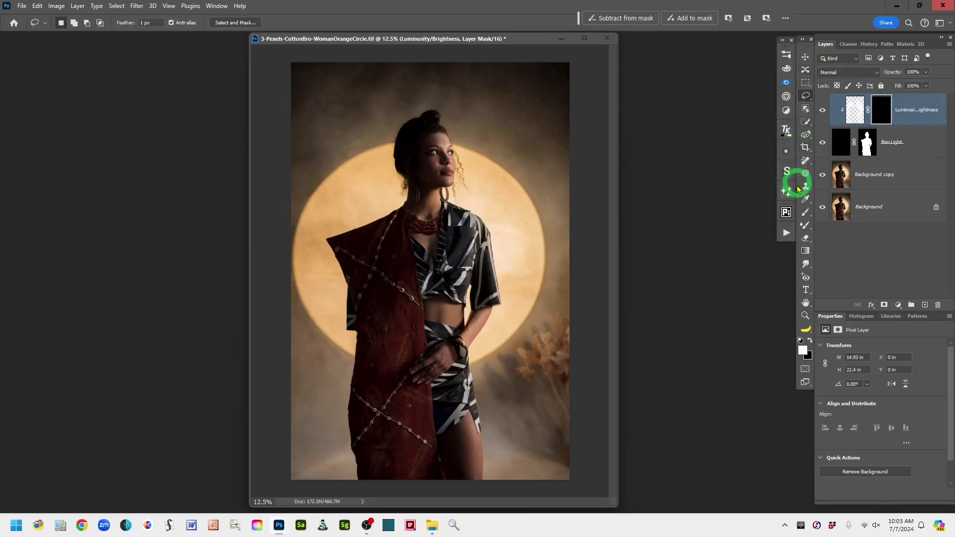
Paint white with a 400 px soft brush at 32% flow on the Luminosity/Brightness mask along the woman's hair, face, shoulder and sleeve edge.
{"action": "left_click", "coordinate": [805, 215]}
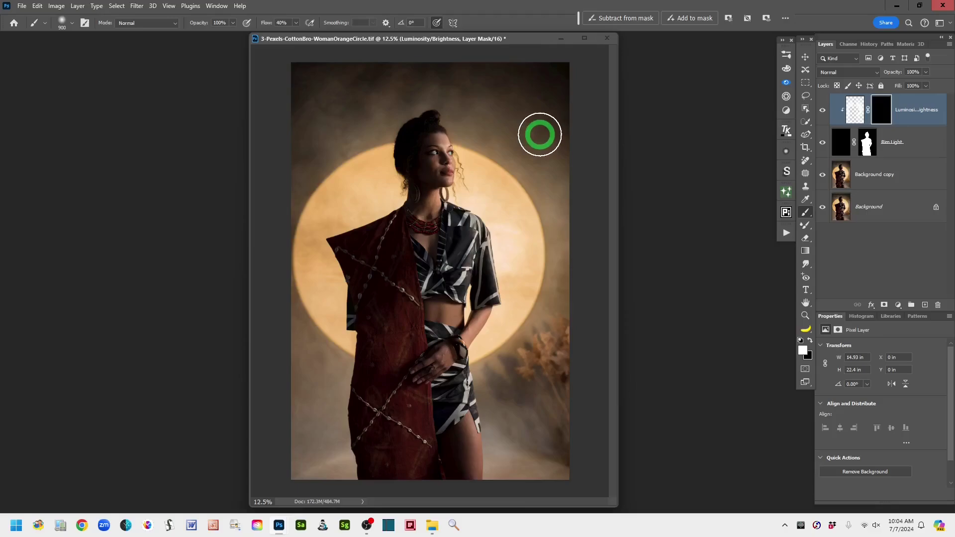
{"action": "key", "text": "ctrl+plus"}
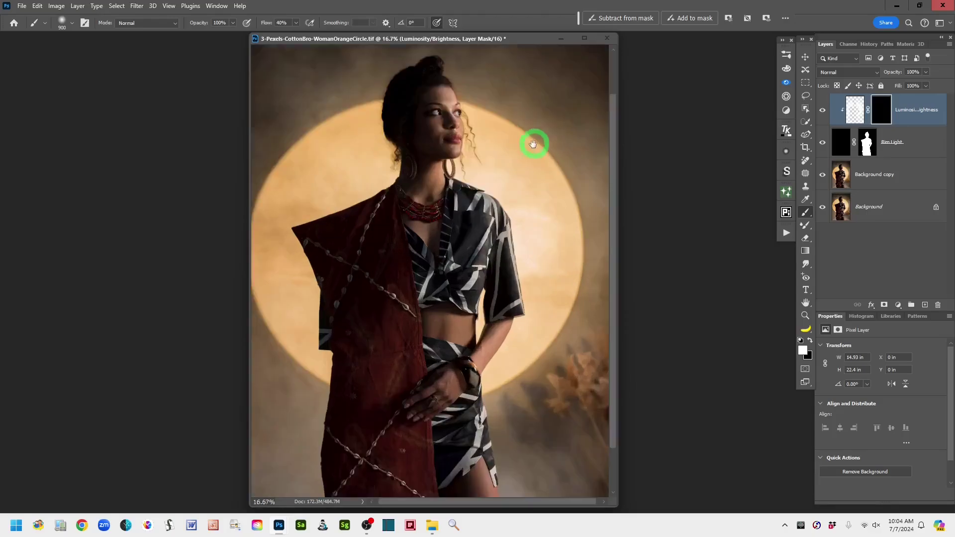
{"action": "left_click_drag", "start_coordinate": [533, 143], "coordinate": [487, 170]}
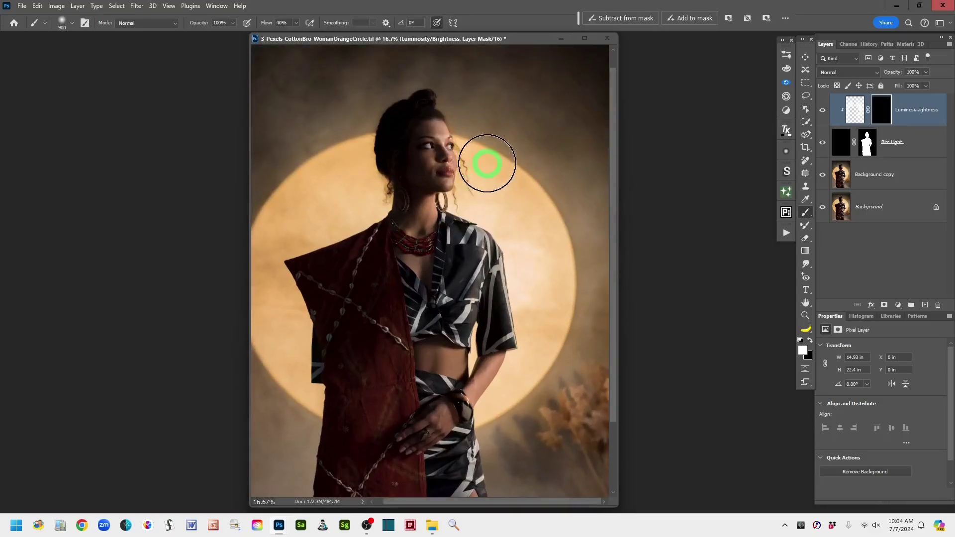
{"action": "key", "text": "bracketleft"}
{"action": "key", "text": "bracketleft"}
{"action": "key", "text": "bracketleft"}
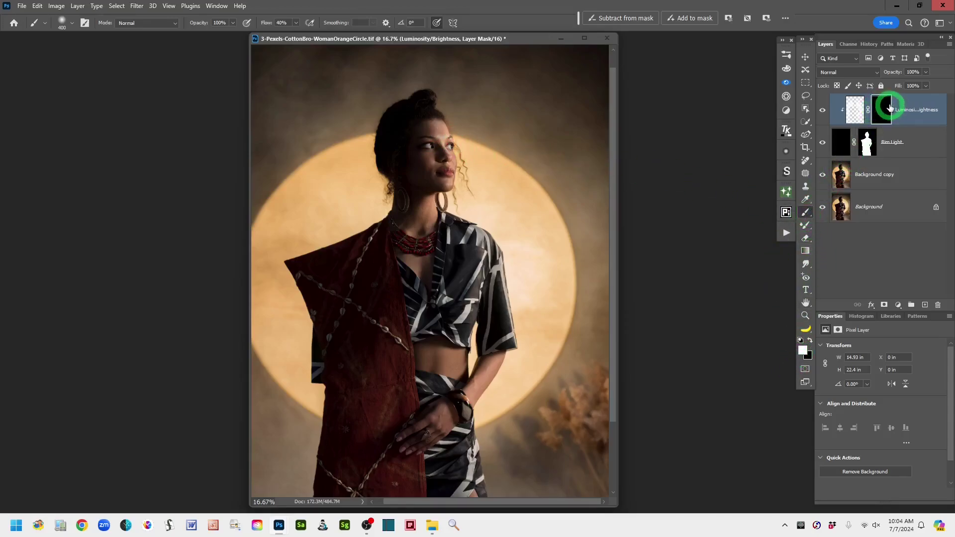
{"action": "left_click_drag", "start_coordinate": [430, 97], "coordinate": [453, 156]}
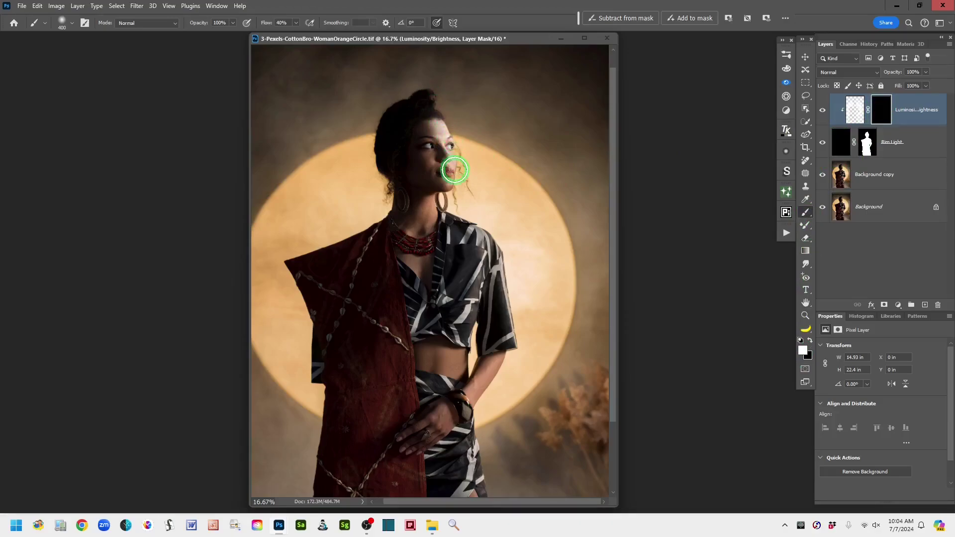
{"action": "mouse_move", "coordinate": [464, 151]}
{"action": "left_mouse_down"}
{"action": "mouse_move", "coordinate": [445, 209]}
{"action": "mouse_move", "coordinate": [497, 240]}
{"action": "mouse_move", "coordinate": [493, 256]}
{"action": "left_mouse_up"}
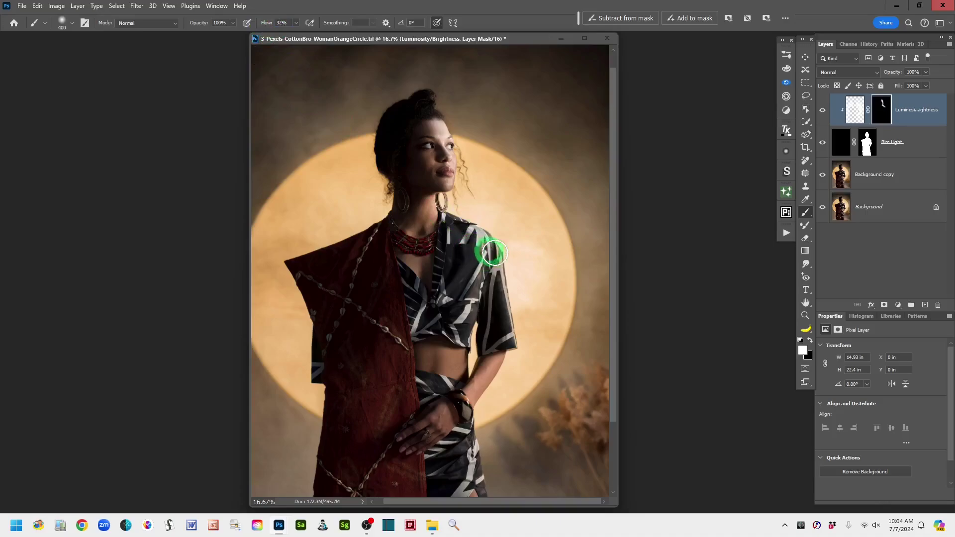
{"action": "mouse_move", "coordinate": [496, 260]}
{"action": "left_mouse_down"}
{"action": "mouse_move", "coordinate": [505, 303]}
{"action": "mouse_move", "coordinate": [507, 264]}
{"action": "mouse_move", "coordinate": [513, 335]}
{"action": "mouse_move", "coordinate": [473, 415]}
{"action": "mouse_move", "coordinate": [486, 399]}
{"action": "mouse_move", "coordinate": [488, 342]}
{"action": "left_mouse_up"}
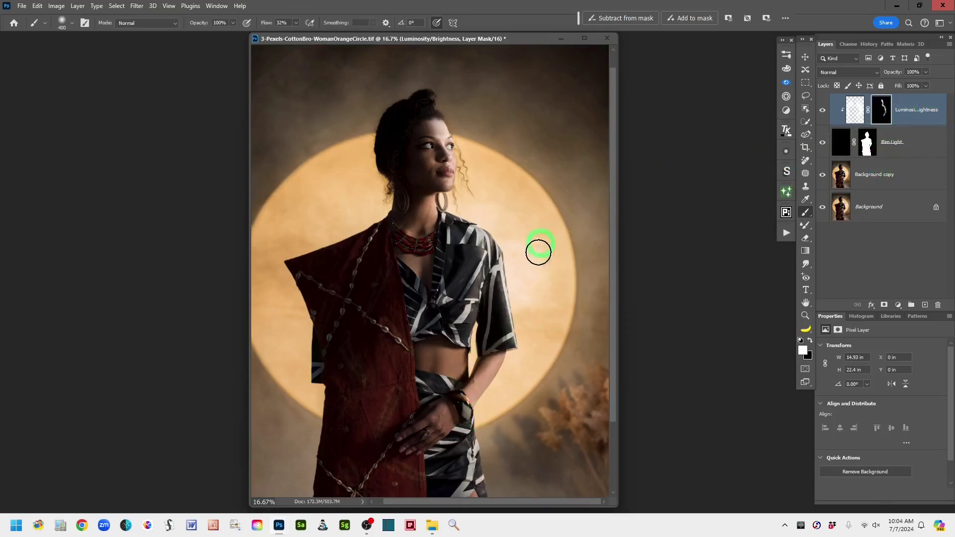
Paint white on the Luminosity/Brightness mask over the woman's waist, neckline, hair bun, elbow and skirt edge.
{"action": "mouse_move", "coordinate": [466, 358]}
{"action": "left_mouse_down"}
{"action": "mouse_move", "coordinate": [467, 380]}
{"action": "mouse_move", "coordinate": [462, 349]}
{"action": "mouse_move", "coordinate": [468, 381]}
{"action": "mouse_move", "coordinate": [473, 345]}
{"action": "left_mouse_up"}
{"action": "mouse_move", "coordinate": [420, 228]}
{"action": "left_mouse_down"}
{"action": "mouse_move", "coordinate": [426, 241]}
{"action": "mouse_move", "coordinate": [444, 228]}
{"action": "mouse_move", "coordinate": [431, 258]}
{"action": "mouse_move", "coordinate": [456, 212]}
{"action": "left_mouse_up"}
{"action": "left_click_drag", "start_coordinate": [433, 102], "coordinate": [411, 103]}
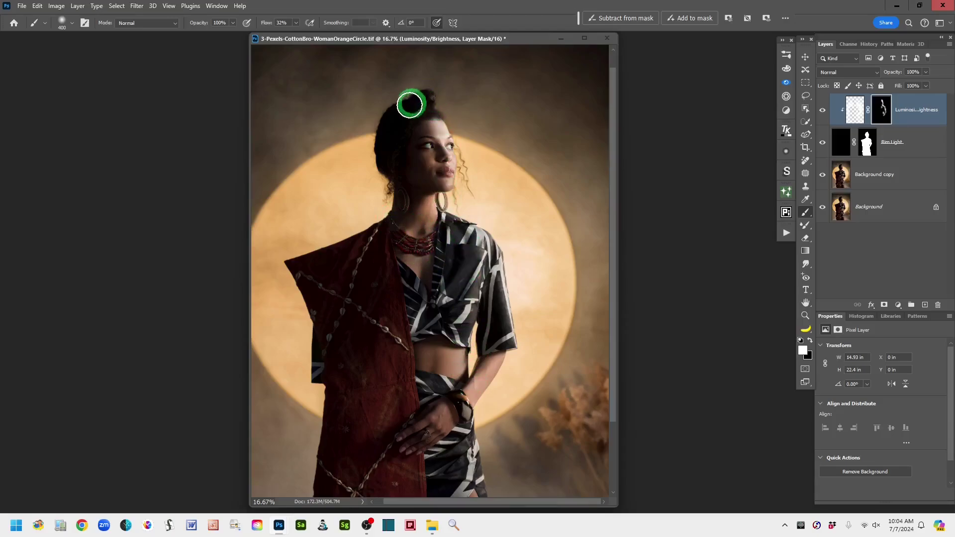
{"action": "left_click", "coordinate": [506, 364]}
{"action": "mouse_move", "coordinate": [481, 433]}
{"action": "left_mouse_down"}
{"action": "mouse_move", "coordinate": [471, 426]}
{"action": "mouse_move", "coordinate": [477, 481]}
{"action": "left_mouse_up"}
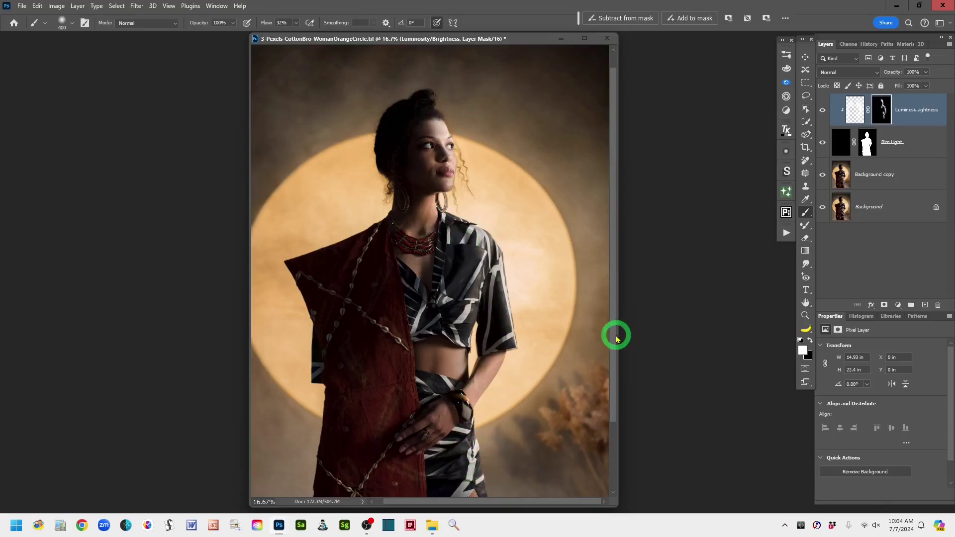
Extend the white painting on the Luminosity/Brightness mask along the edge of the woman's leg, and display the mask alone.
{"action": "left_click_drag", "start_coordinate": [615, 338], "coordinate": [616, 445]}
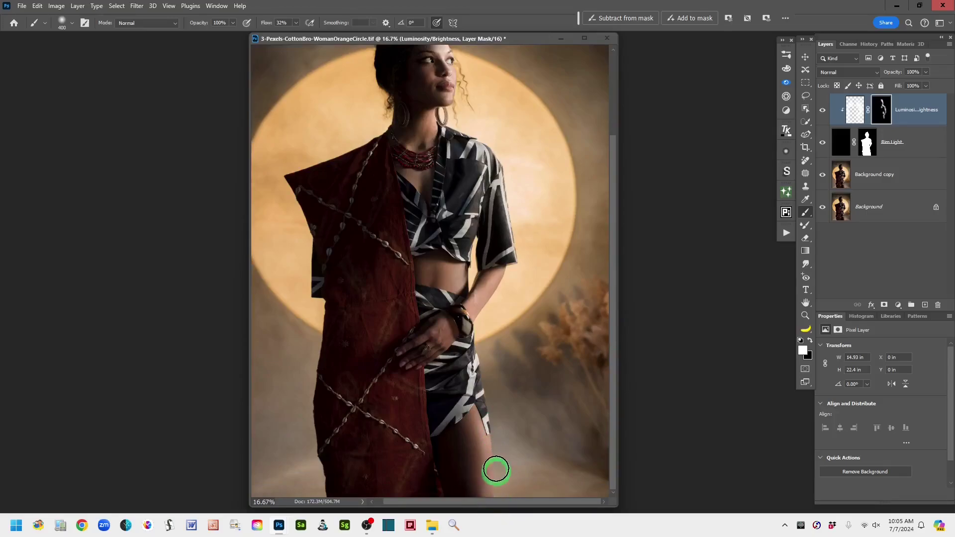
{"action": "mouse_move", "coordinate": [496, 470]}
{"action": "left_mouse_down"}
{"action": "mouse_move", "coordinate": [500, 423]}
{"action": "mouse_move", "coordinate": [489, 401]}
{"action": "mouse_move", "coordinate": [487, 420]}
{"action": "mouse_move", "coordinate": [470, 376]}
{"action": "mouse_move", "coordinate": [489, 396]}
{"action": "mouse_move", "coordinate": [490, 415]}
{"action": "mouse_move", "coordinate": [478, 329]}
{"action": "mouse_move", "coordinate": [502, 284]}
{"action": "mouse_move", "coordinate": [477, 334]}
{"action": "mouse_move", "coordinate": [474, 240]}
{"action": "mouse_move", "coordinate": [490, 154]}
{"action": "mouse_move", "coordinate": [446, 126]}
{"action": "mouse_move", "coordinate": [443, 110]}
{"action": "mouse_move", "coordinate": [472, 166]}
{"action": "mouse_move", "coordinate": [443, 112]}
{"action": "mouse_move", "coordinate": [445, 150]}
{"action": "mouse_move", "coordinate": [499, 214]}
{"action": "left_mouse_up"}
{"action": "scroll", "coordinate": [546, 194], "scroll_direction": "up", "scroll_amount": 2}
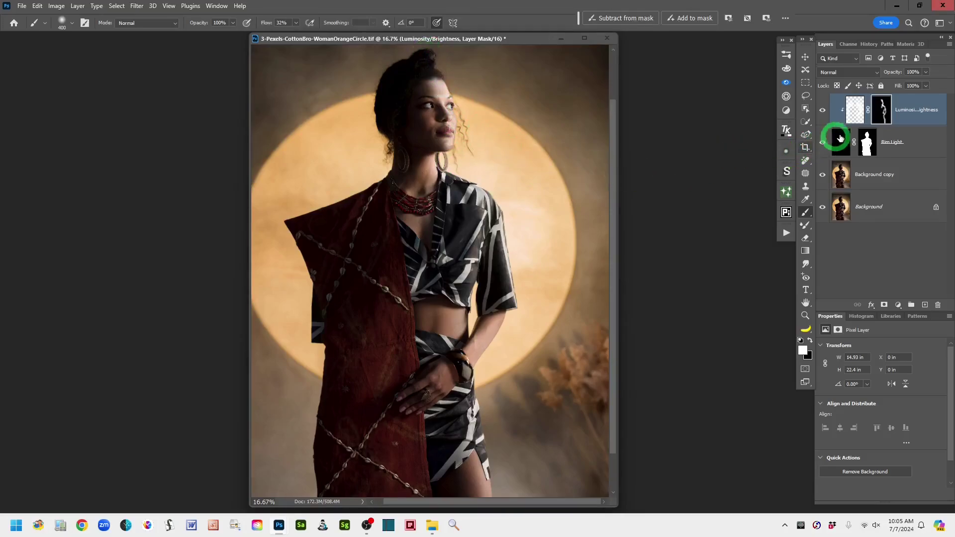
{"action": "left_click", "coordinate": [882, 112], "text": "alt"}
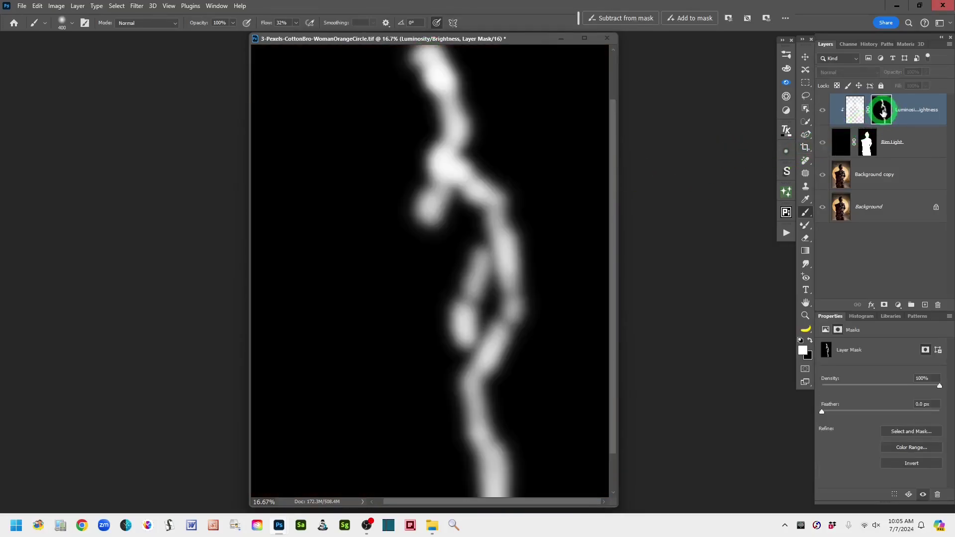
Toggle the Luminosity/Brightness mask display, return to the normal image view, and lower that layer's opacity to 92%.
{"action": "left_click", "coordinate": [882, 111], "text": "alt"}
{"action": "left_click", "coordinate": [882, 111], "text": "alt"}
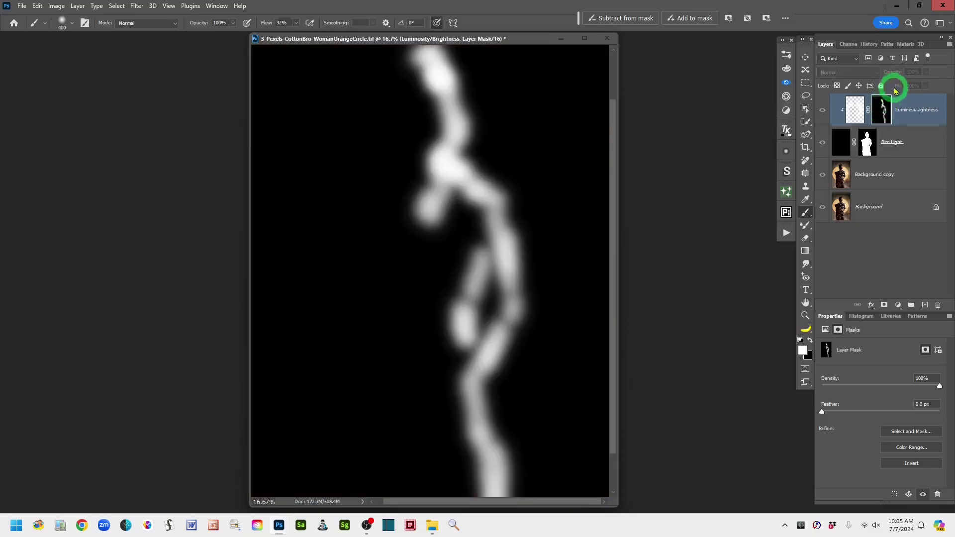
{"action": "left_click", "coordinate": [880, 110], "text": "alt"}
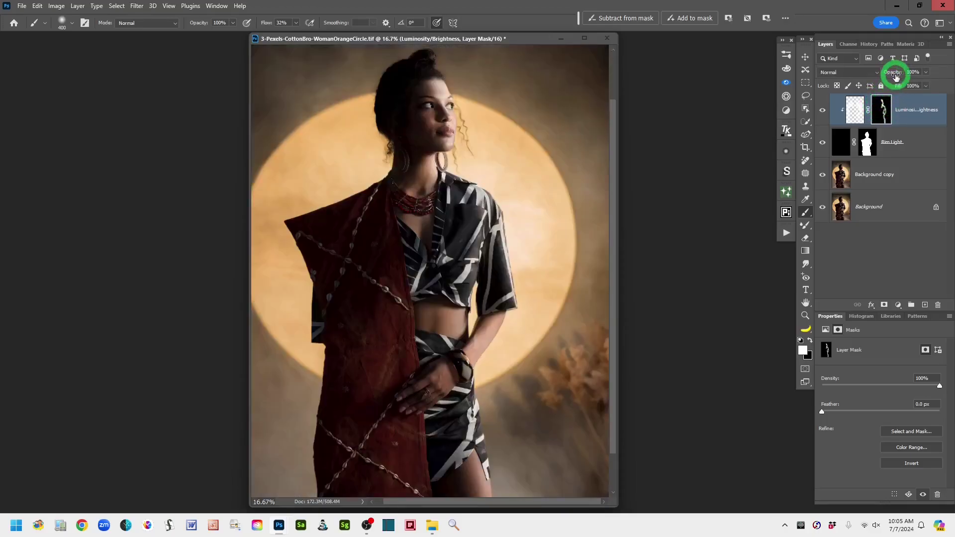
{"action": "left_click_drag", "start_coordinate": [895, 75], "coordinate": [892, 76]}
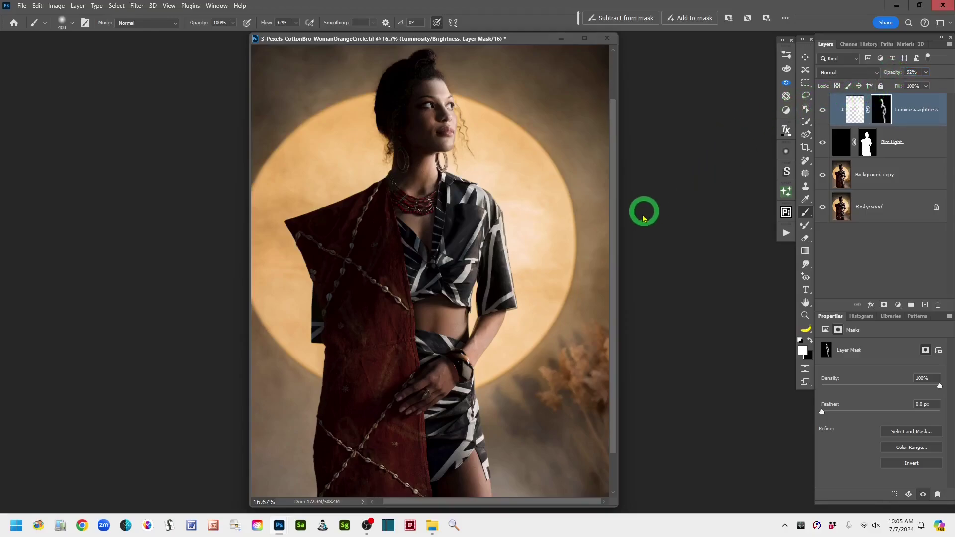
Compare the whole rim-lit portrait with the Background layer shown alone.
{"action": "key", "text": "ctrl+minus"}
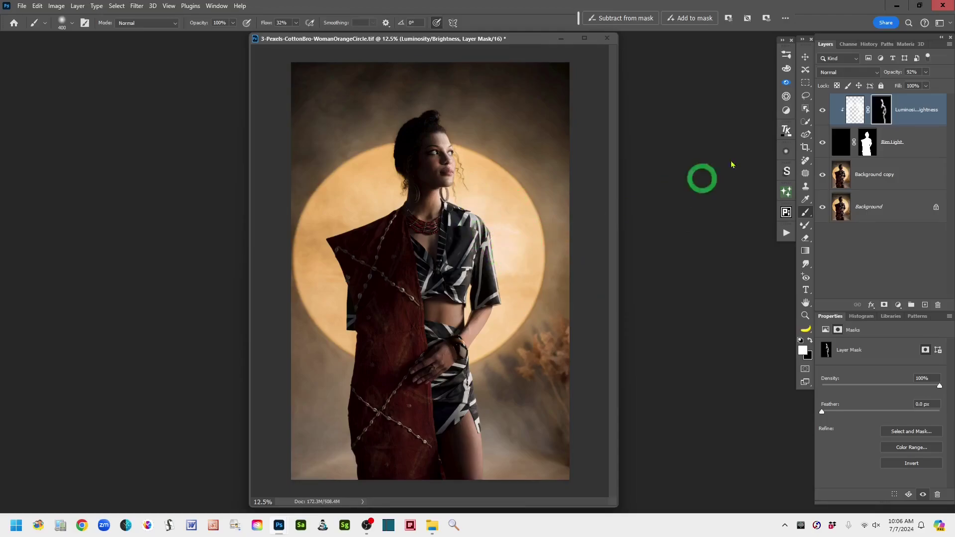
{"action": "left_click", "coordinate": [822, 209], "text": "alt"}
{"action": "left_click", "coordinate": [823, 209], "text": "alt"}
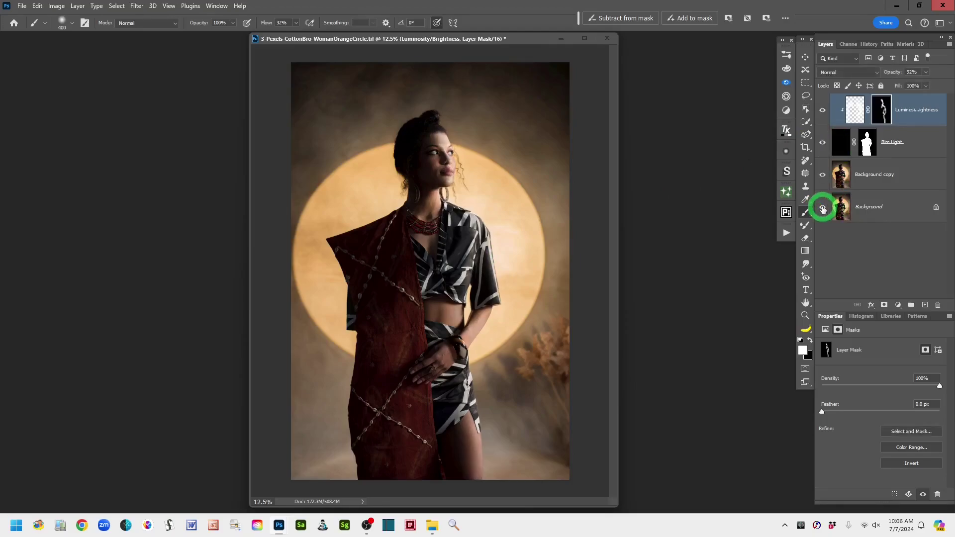
{"action": "left_click", "coordinate": [823, 209], "text": "alt"}
{"action": "left_click", "coordinate": [823, 208], "text": "alt"}
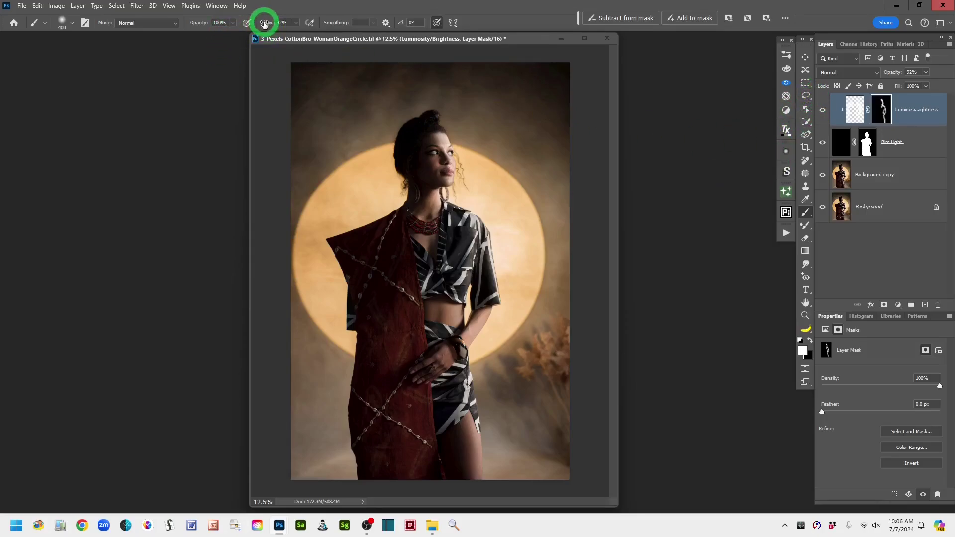
Add a Color Balance adjustment layer above Luminosity/Brightness and set its Highlights to +5 on Cyan–Red and -15 on Yellow–Blue.
{"action": "left_click", "coordinate": [805, 98]}
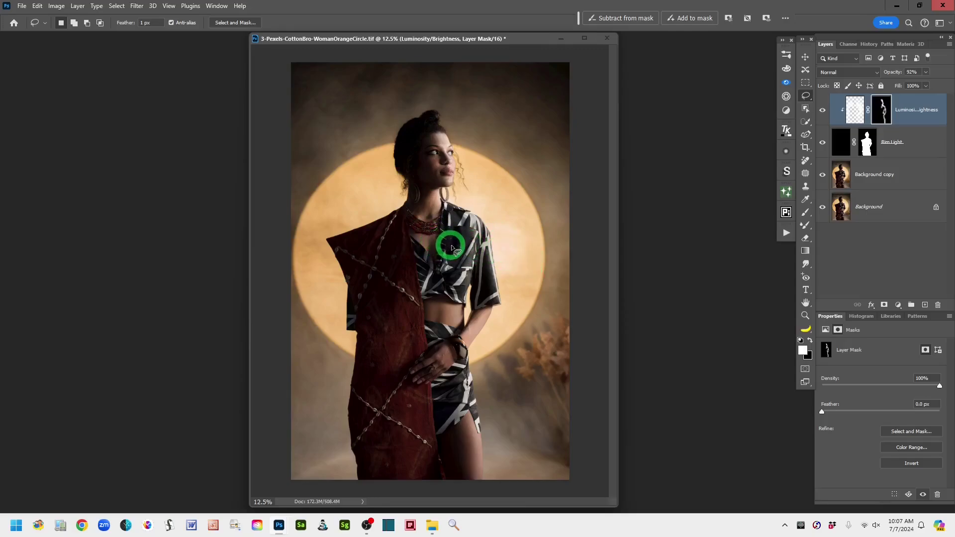
{"action": "left_click", "coordinate": [898, 305]}
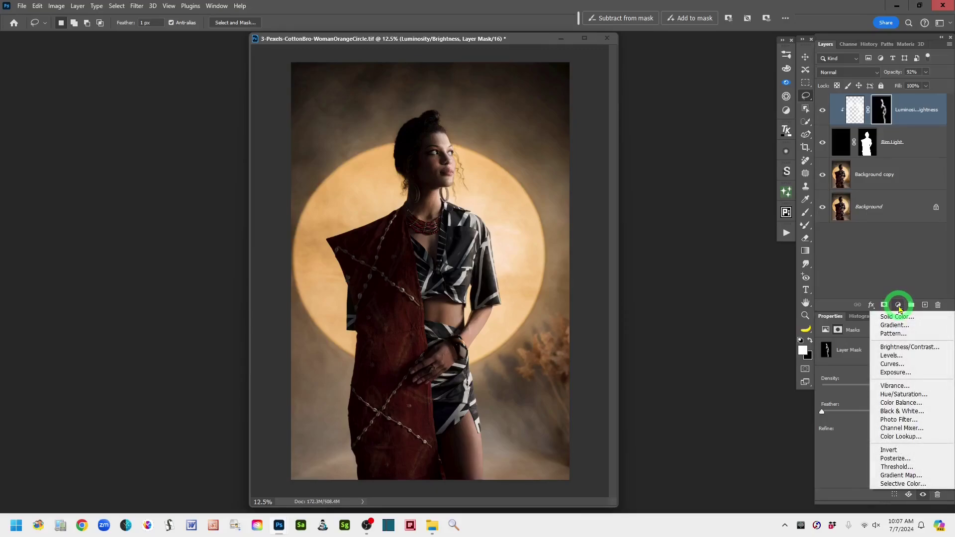
{"action": "left_click", "coordinate": [933, 405]}
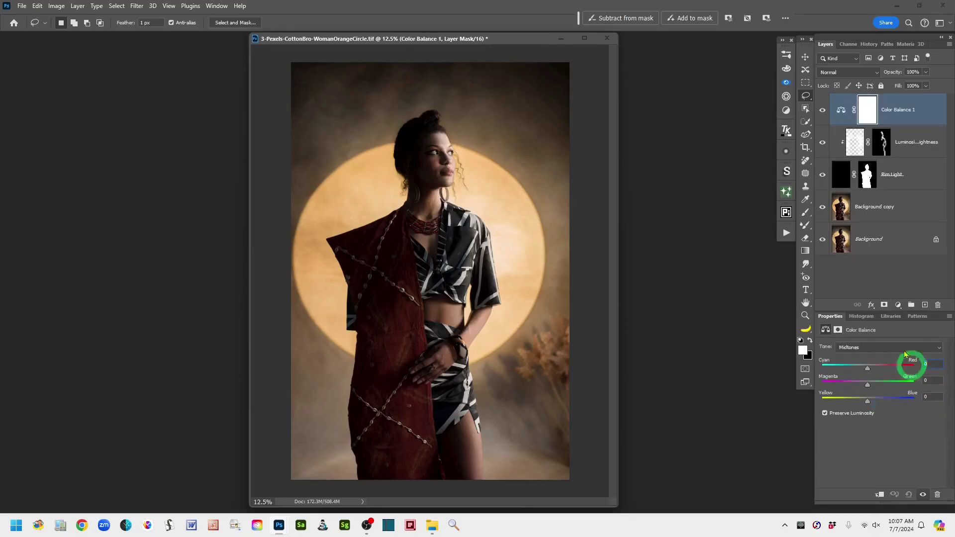
{"action": "left_click", "coordinate": [840, 111]}
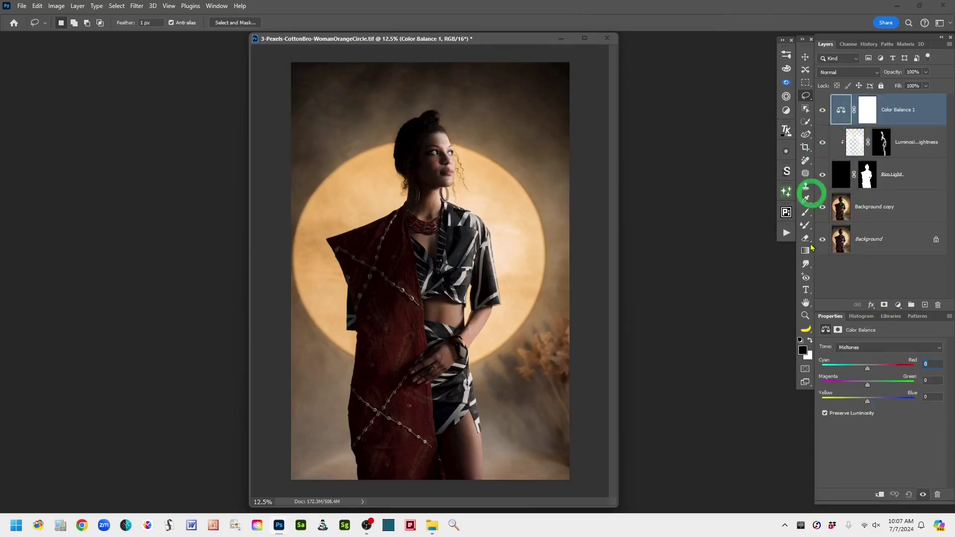
{"action": "left_click", "coordinate": [938, 348]}
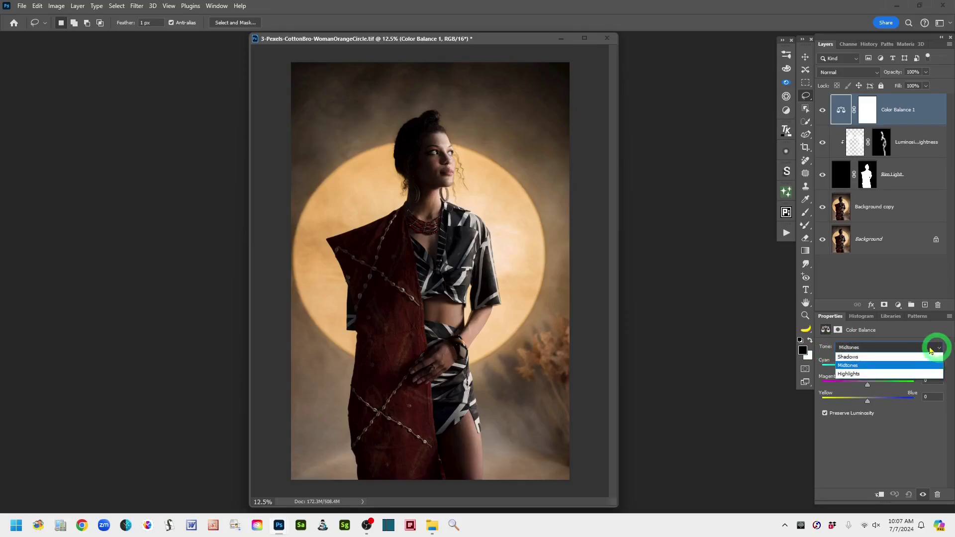
{"action": "left_click", "coordinate": [849, 375]}
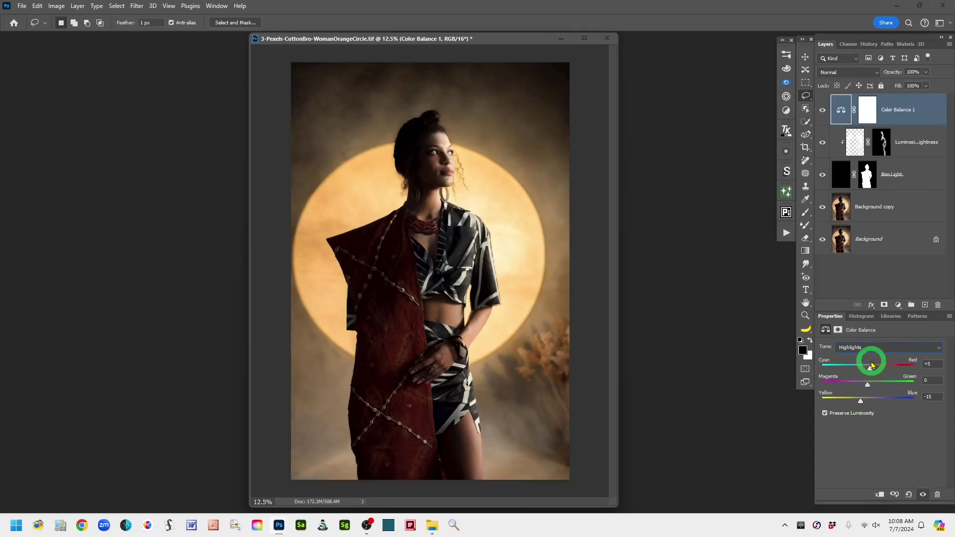
Set the Color Balance Midtones to +11 on Cyan–Red and -16 on Yellow–Blue.
{"action": "key", "text": "ctrl+plus"}
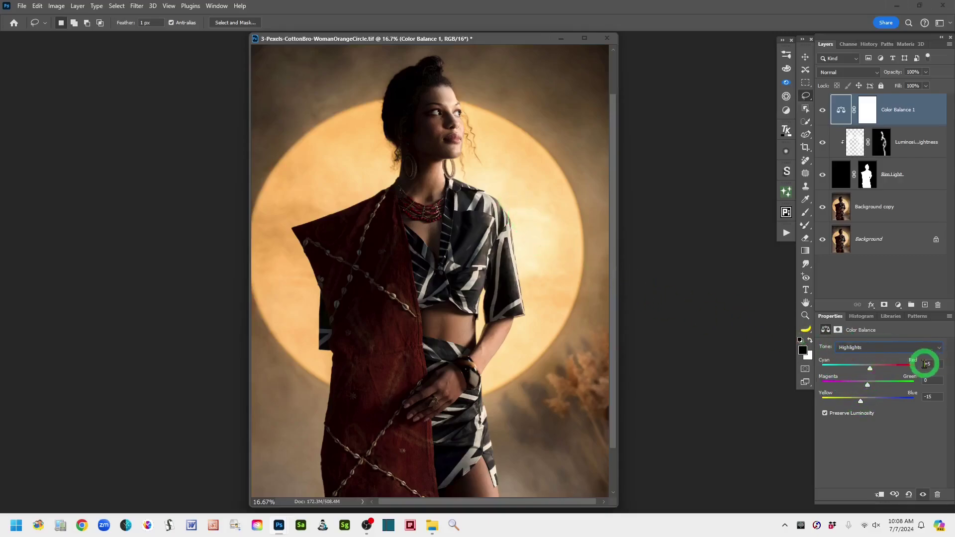
{"action": "left_click", "coordinate": [937, 347]}
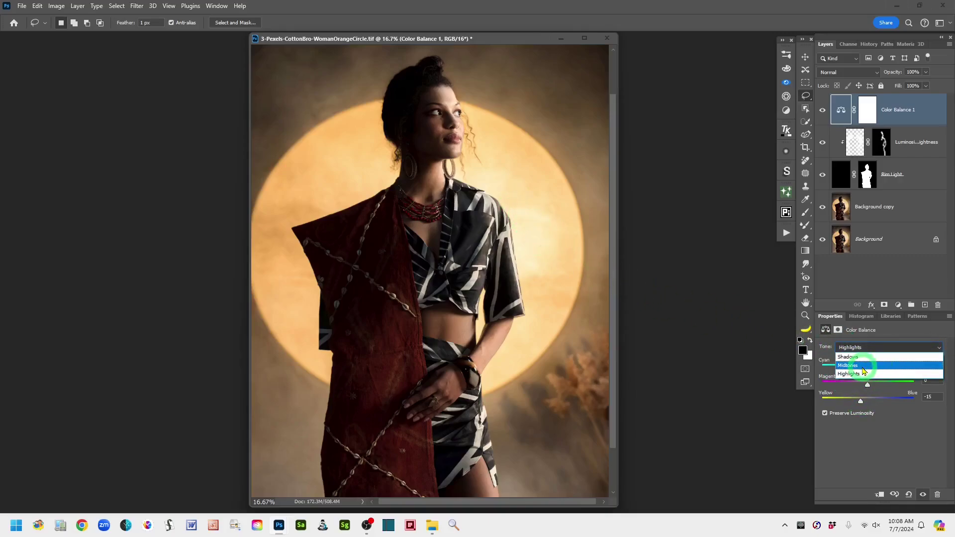
{"action": "left_click", "coordinate": [862, 366]}
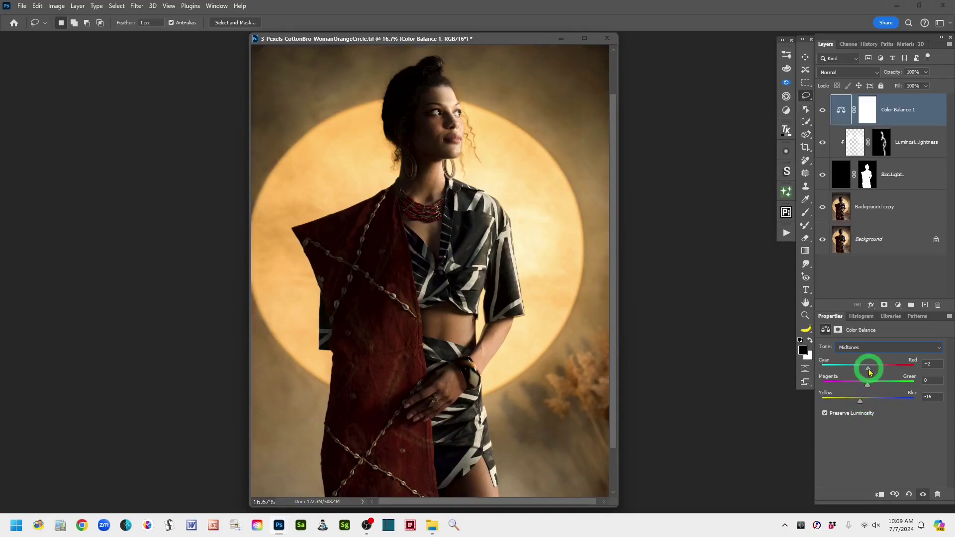
{"action": "left_click_drag", "start_coordinate": [868, 372], "coordinate": [872, 372]}
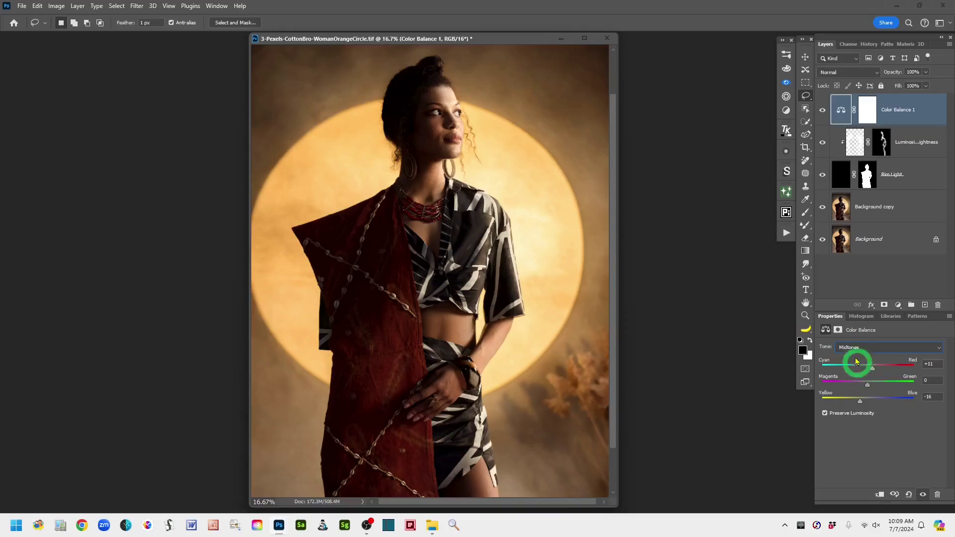
Compare the image with and without the Color Balance layer by toggling its visibility.
{"action": "left_click", "coordinate": [822, 111]}
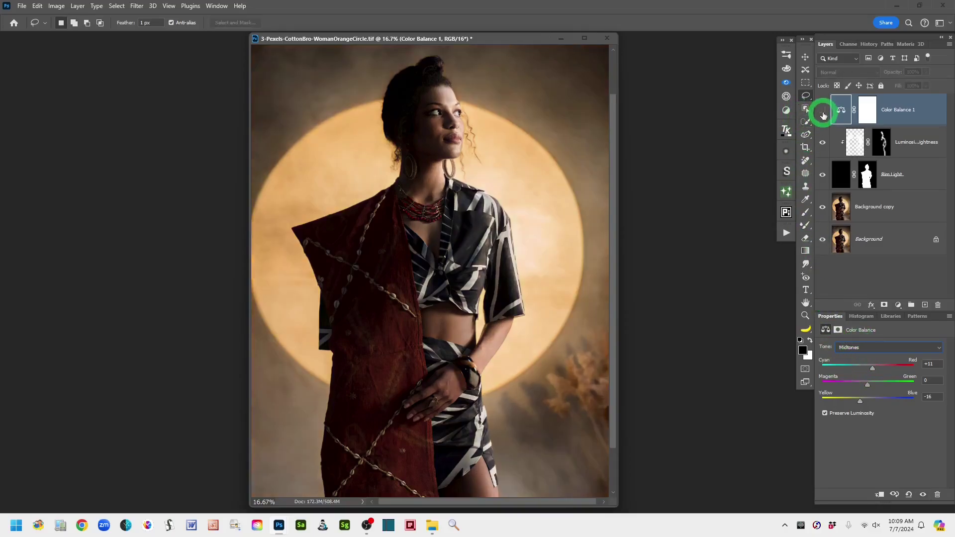
{"action": "left_click", "coordinate": [822, 111]}
{"action": "left_click", "coordinate": [823, 110]}
{"action": "left_click", "coordinate": [822, 110]}
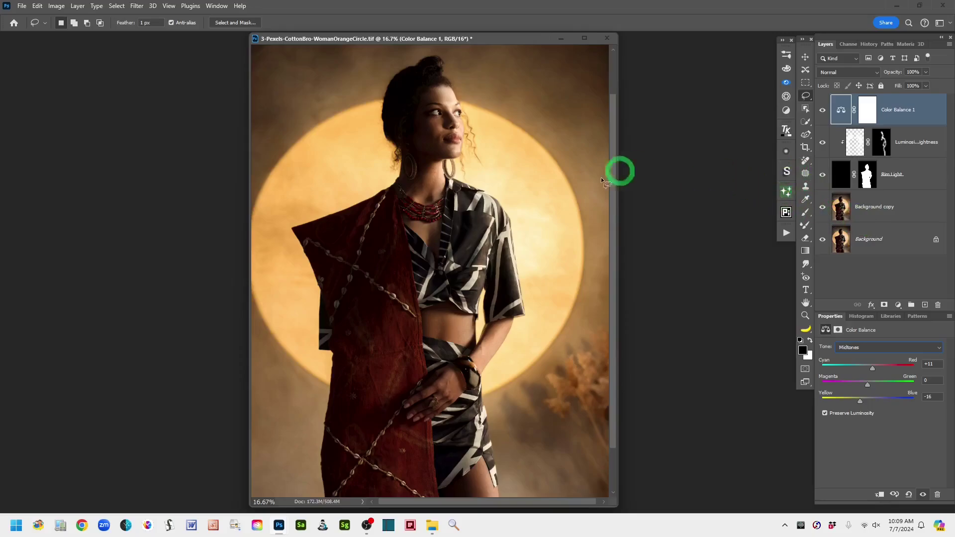
{"action": "left_click", "coordinate": [822, 110]}
{"action": "left_click", "coordinate": [822, 110]}
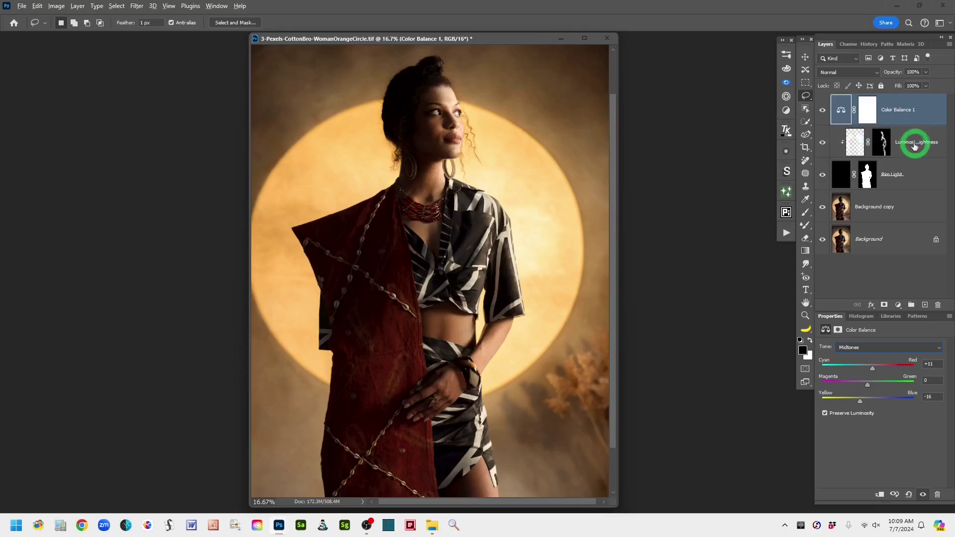
Clip the Color Balance layer to the Rim Light group of layers, and compare the portrait with and without it.
{"action": "left_click_drag", "start_coordinate": [899, 132], "coordinate": [897, 123]}
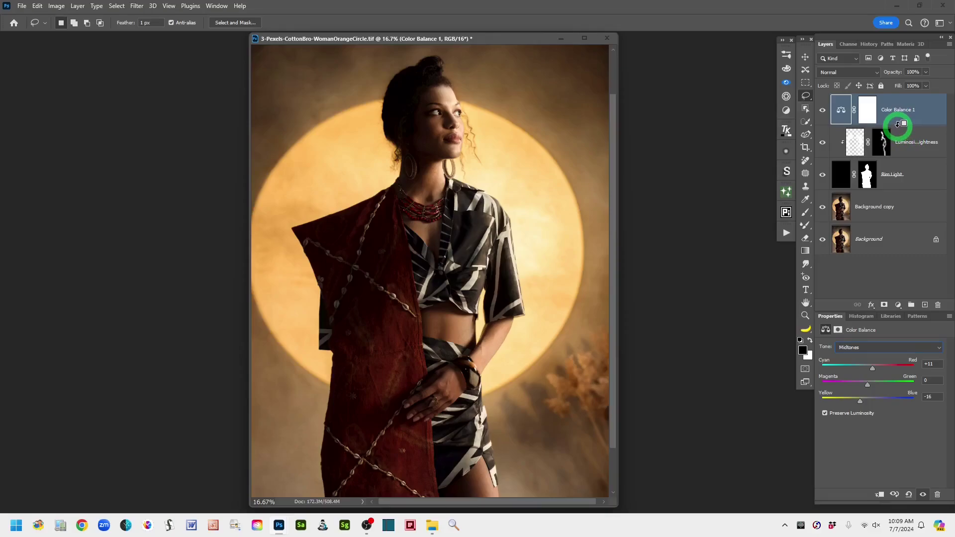
{"action": "left_click", "coordinate": [897, 124], "text": "alt"}
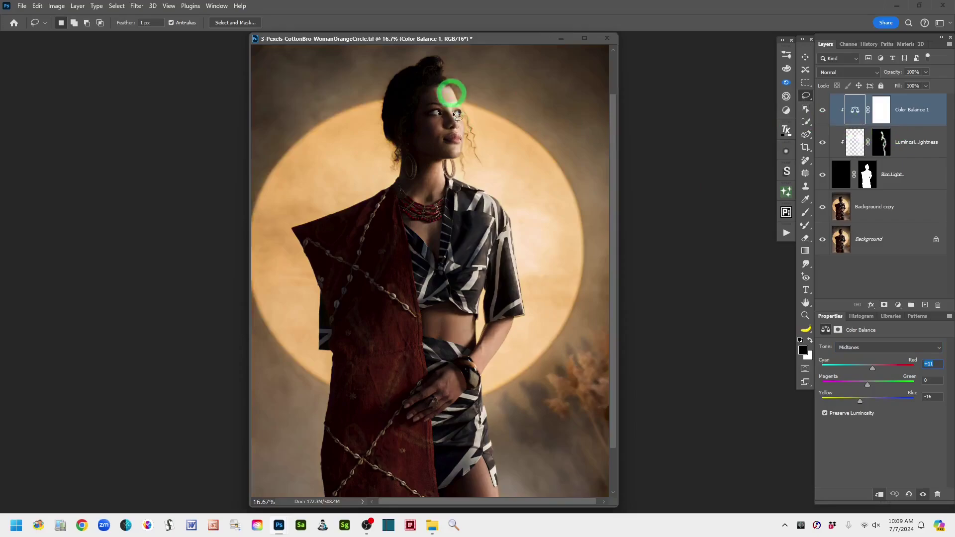
{"action": "left_click", "coordinate": [821, 110]}
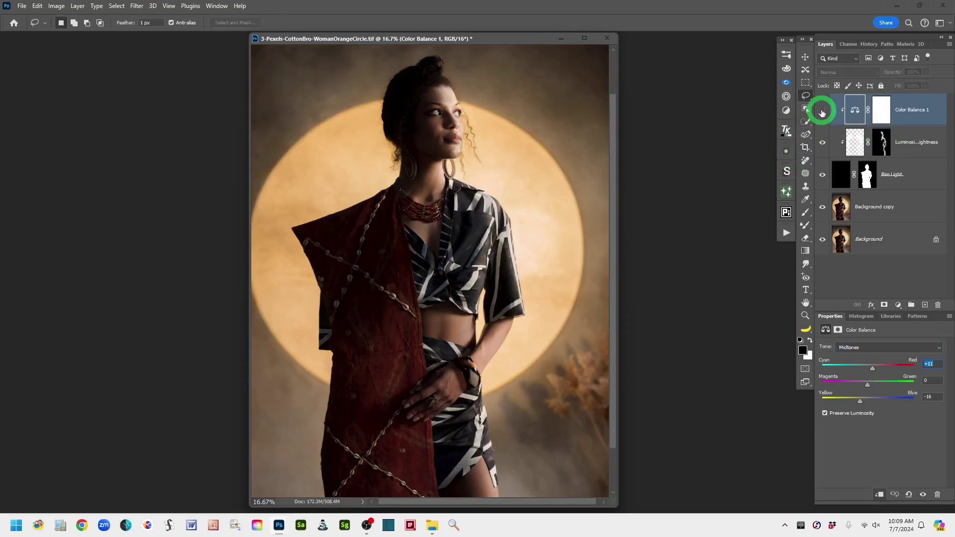
{"action": "left_click", "coordinate": [821, 111]}
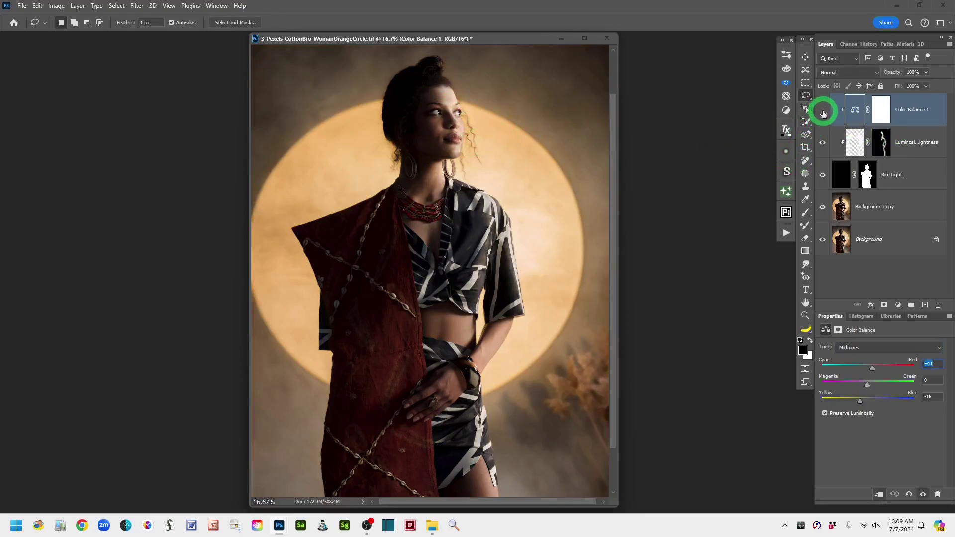
{"action": "left_click", "coordinate": [823, 114]}
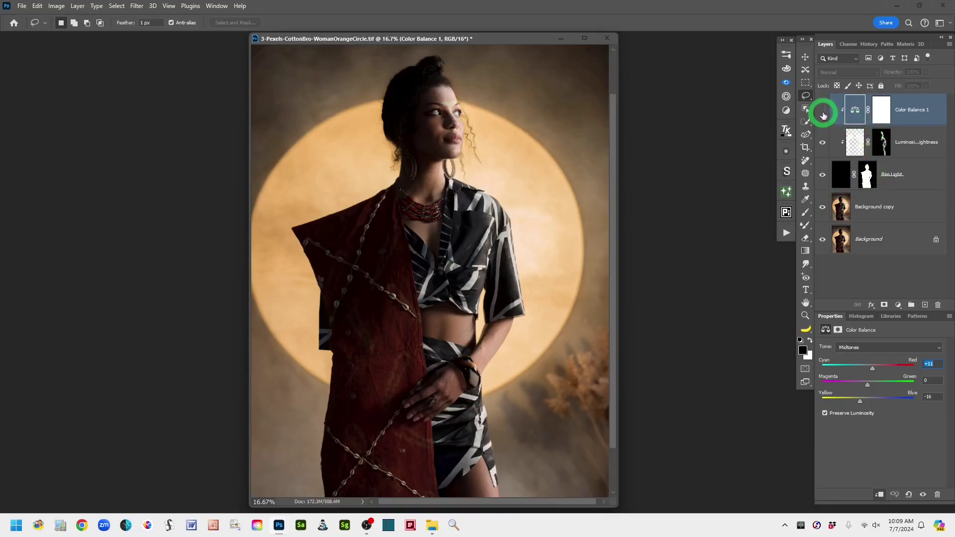
{"action": "left_click", "coordinate": [822, 113]}
Compare the full layer stack, including the clipped Color Balance, with the Background layer alone, and leave all layers visible.
{"action": "key", "text": "ctrl+minus"}
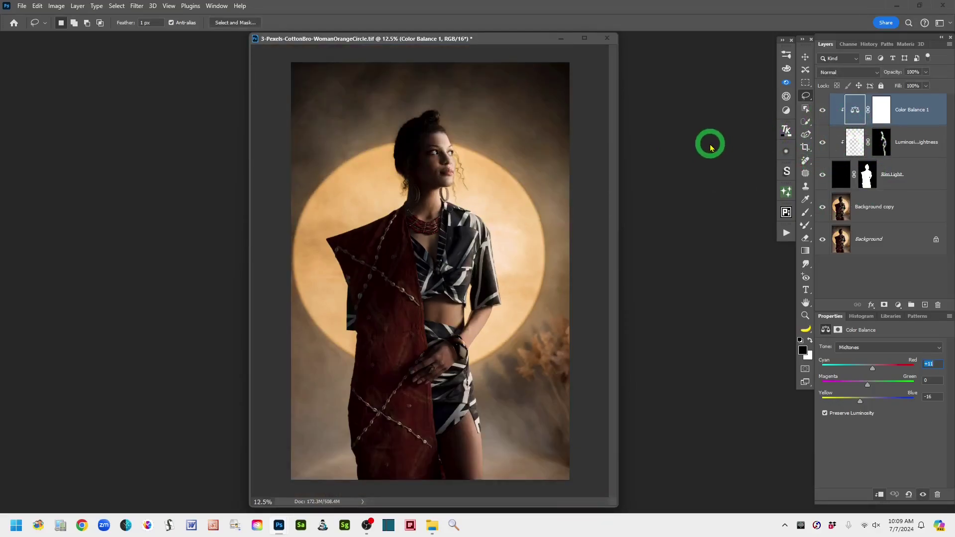
{"action": "left_click", "coordinate": [823, 242], "text": "alt"}
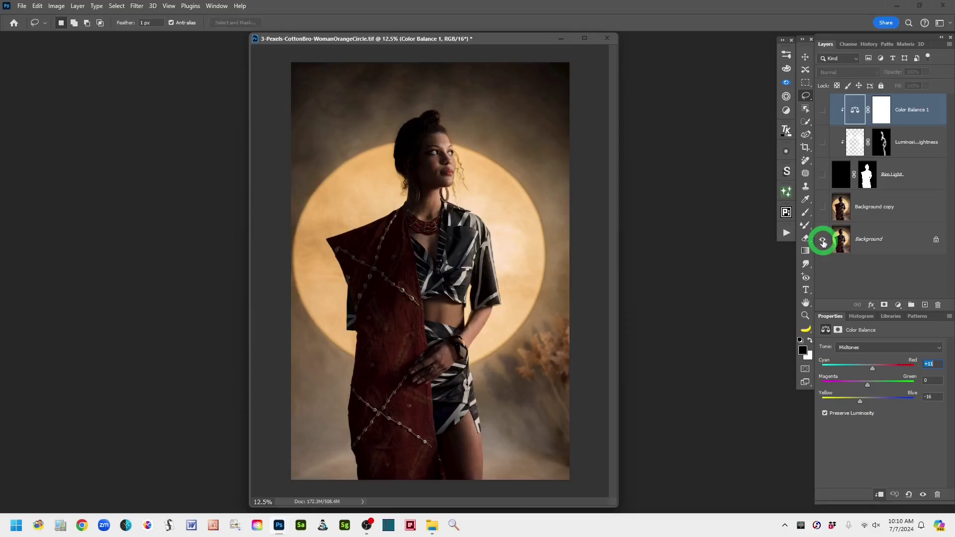
{"action": "left_click", "coordinate": [824, 242], "text": "alt"}
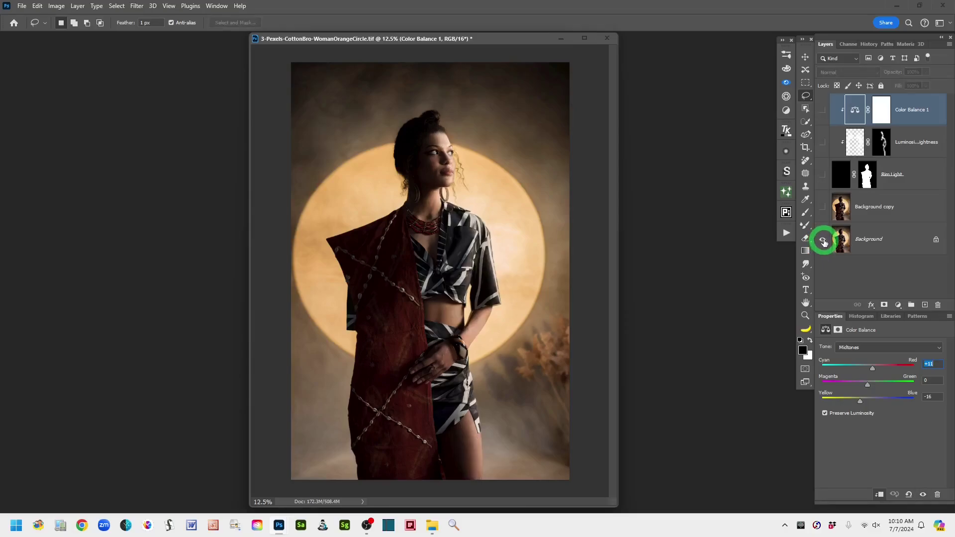
{"action": "left_click", "coordinate": [822, 242], "text": "alt"}
{"action": "left_click", "coordinate": [822, 242], "text": "alt"}
{"action": "left_click", "coordinate": [822, 242], "text": "alt"}
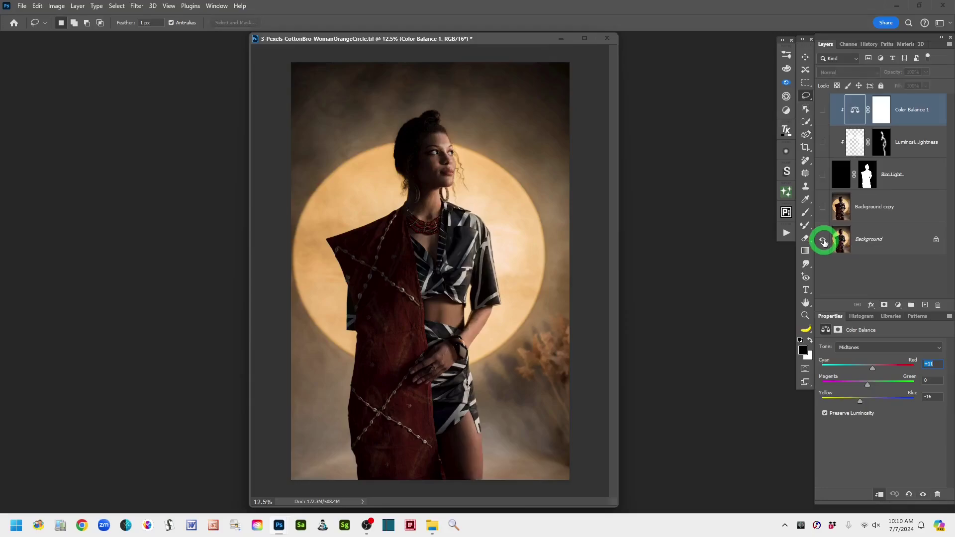
{"action": "left_click", "coordinate": [823, 242], "text": "alt"}
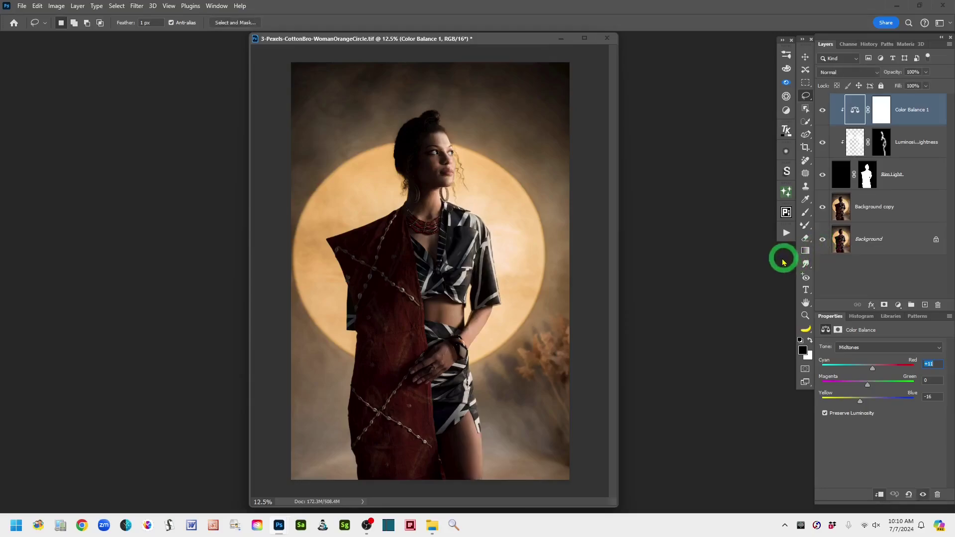